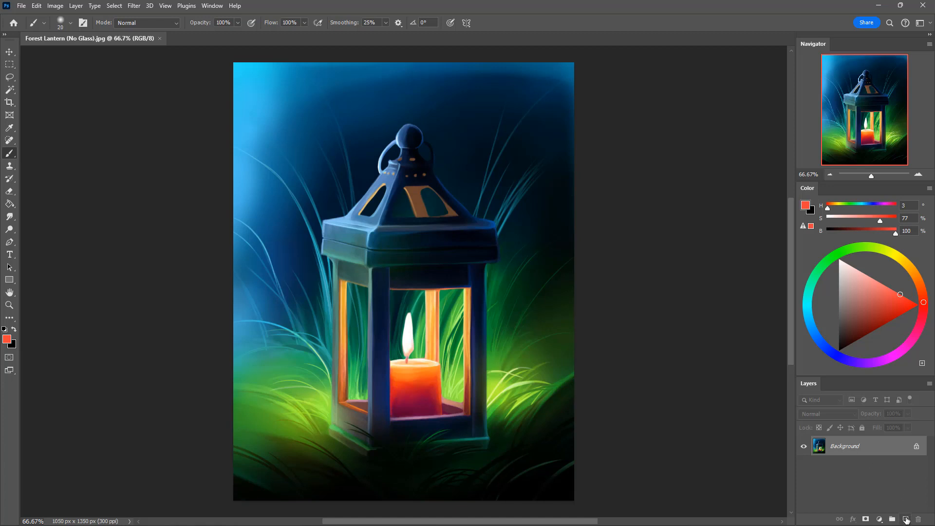
# Step: On a new layer, paint a large white spiral across the lantern's front window, starting beside the candle and circling the flame
pyautogui.click(905, 518)
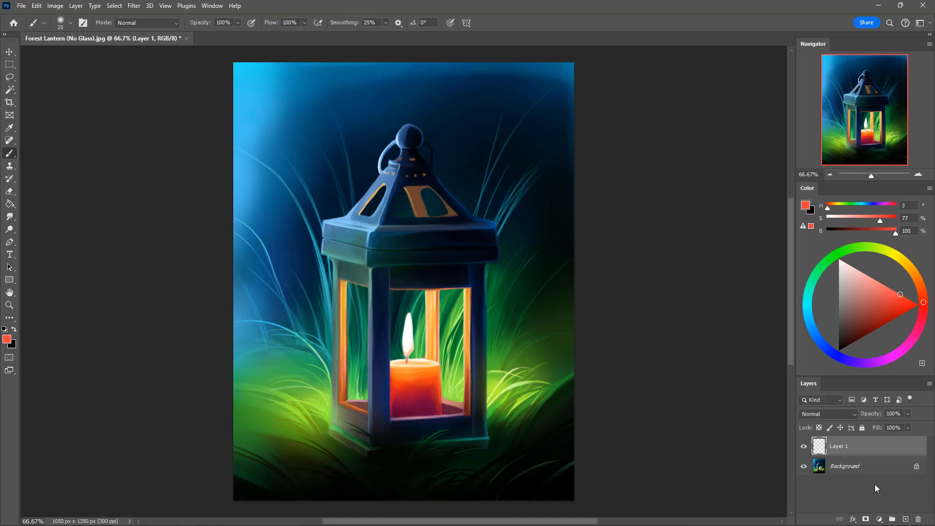
pyautogui.moveTo(900, 295); pyautogui.dragTo(839, 248)
pyautogui.moveTo(430, 359)
pyautogui.mouseDown()
pyautogui.moveTo(448, 351)
pyautogui.moveTo(453, 364)
pyautogui.moveTo(440, 384)
pyautogui.moveTo(418, 364)
pyautogui.moveTo(428, 363)
pyautogui.mouseUp()
pyautogui.hotkey('ctrl', 'z')
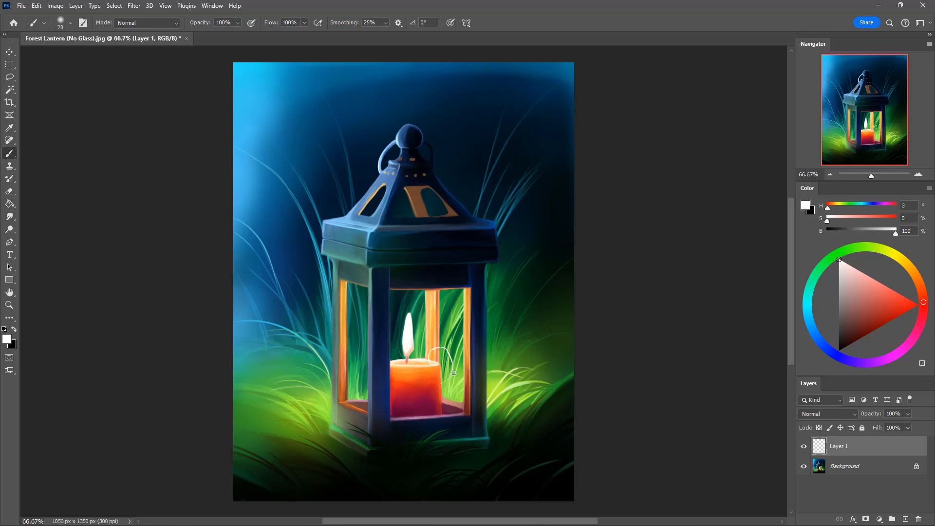
pyautogui.hotkey('ctrl', 'shift', 'z')
pyautogui.moveTo(414, 340)
pyautogui.mouseDown()
pyautogui.moveTo(456, 333)
pyautogui.moveTo(462, 358)
pyautogui.mouseUp()
pyautogui.moveTo(433, 401)
pyautogui.mouseDown()
pyautogui.moveTo(460, 390)
pyautogui.moveTo(406, 342)
pyautogui.moveTo(395, 366)
pyautogui.moveTo(402, 323)
pyautogui.moveTo(396, 332)
pyautogui.moveTo(418, 304)
pyautogui.moveTo(409, 316)
pyautogui.moveTo(428, 302)
pyautogui.moveTo(467, 315)
pyautogui.mouseUp()
pyautogui.hotkey('ctrl', 'z')
pyautogui.hotkey('ctrl', 'z')
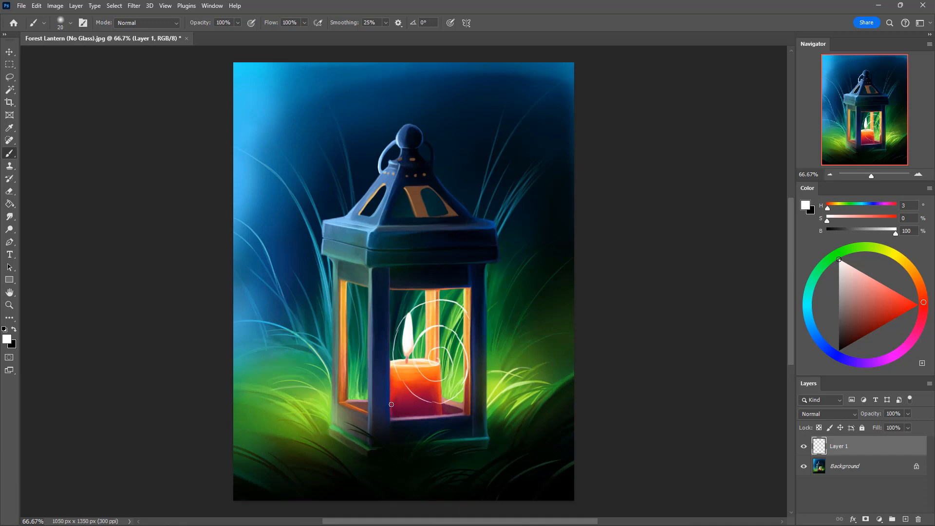
# Step: Paint short white curves in the lower-left and upper-left corners of the lantern's front window
pyautogui.moveTo(391, 406)
pyautogui.mouseDown()
pyautogui.moveTo(432, 414)
pyautogui.moveTo(402, 414)
pyautogui.moveTo(411, 417)
pyautogui.mouseUp()
pyautogui.hotkey('ctrl', 'z')
pyautogui.moveTo(392, 303); pyautogui.dragTo(412, 291)
# Step: Paint a narrow white spiral in the lantern's side window, with its outer curve sweeping around the center
pyautogui.moveTo(352, 324)
pyautogui.mouseDown()
pyautogui.moveTo(364, 331)
pyautogui.moveTo(360, 304)
pyautogui.moveTo(347, 313)
pyautogui.moveTo(347, 345)
pyautogui.moveTo(365, 349)
pyautogui.mouseUp()
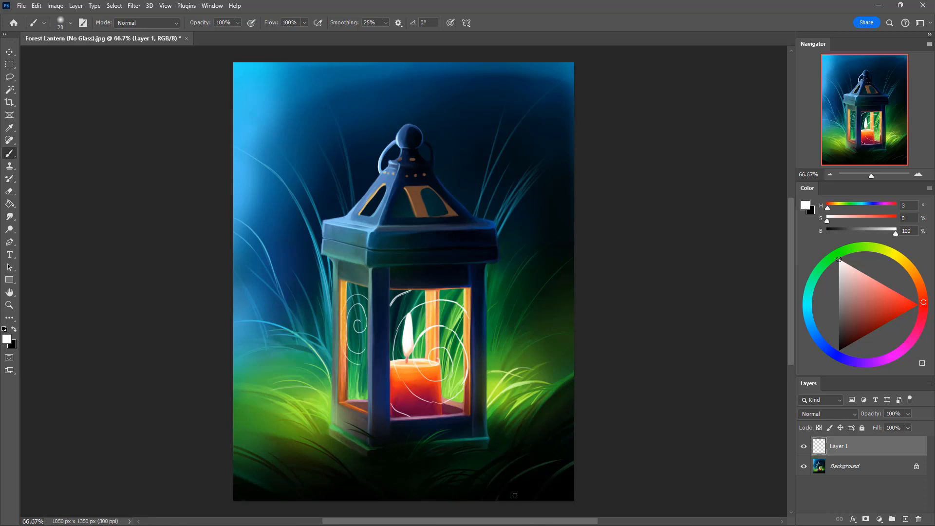
pyautogui.moveTo(341, 340); pyautogui.dragTo(365, 366)
pyautogui.hotkey('ctrl', 'z')
pyautogui.moveTo(342, 334)
pyautogui.mouseDown()
pyautogui.moveTo(348, 364)
pyautogui.moveTo(364, 373)
pyautogui.mouseUp()
pyautogui.moveTo(343, 318)
pyautogui.mouseDown()
pyautogui.moveTo(360, 375)
pyautogui.moveTo(368, 367)
pyautogui.mouseUp()
# Step: Paint small white curls in the lower corner of the side window, clean them up with the eraser, and undo the unwanted strokes
pyautogui.moveTo(345, 399); pyautogui.dragTo(354, 389)
pyautogui.moveTo(368, 392); pyautogui.dragTo(349, 405)
pyautogui.press('e')
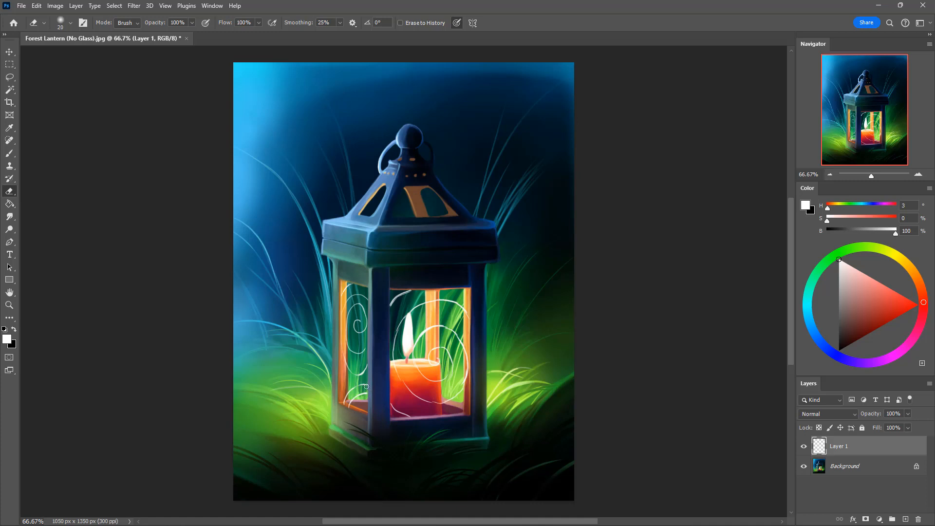
pyautogui.moveTo(369, 398); pyautogui.dragTo(352, 402)
pyautogui.press('b')
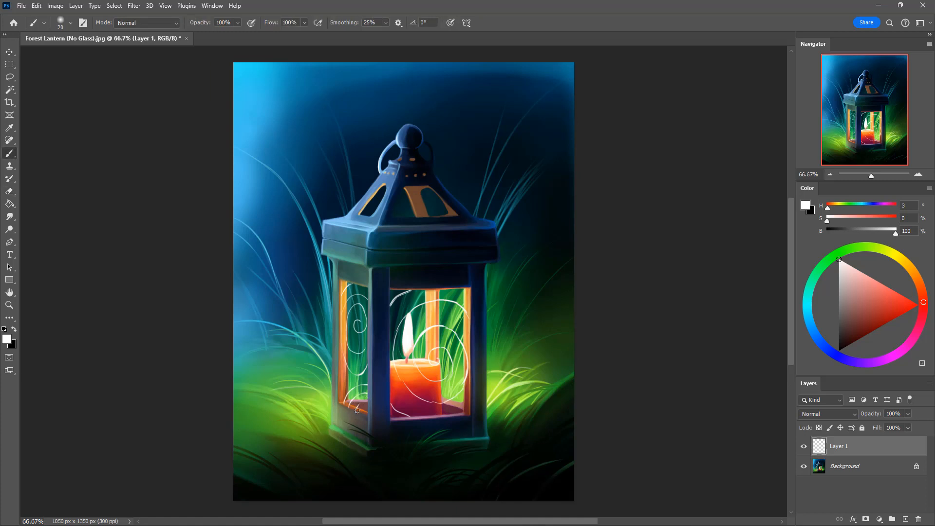
pyautogui.moveTo(367, 401); pyautogui.dragTo(357, 409)
pyautogui.hotkey('ctrl', 'z')
pyautogui.hotkey('ctrl', 'z')
# Step: Add a new layer beneath Layer 1 and paint secondary white curls there in the front window and roof windows
pyautogui.click(905, 519)
pyautogui.moveTo(861, 448); pyautogui.dragTo(854, 472)
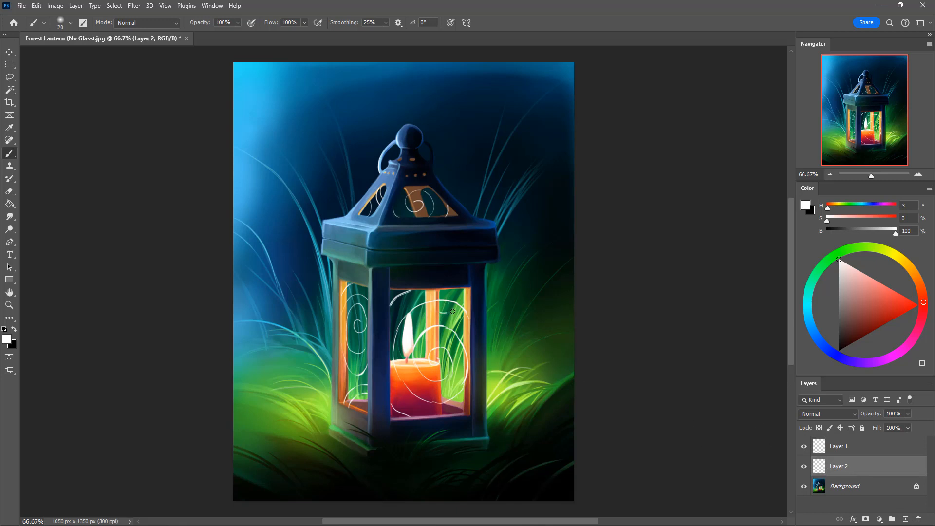
pyautogui.moveTo(452, 311); pyautogui.dragTo(461, 295)
pyautogui.moveTo(464, 330)
pyautogui.mouseDown()
pyautogui.moveTo(446, 340)
pyautogui.moveTo(444, 363)
pyautogui.moveTo(466, 390)
pyautogui.mouseUp()
pyautogui.press('e')
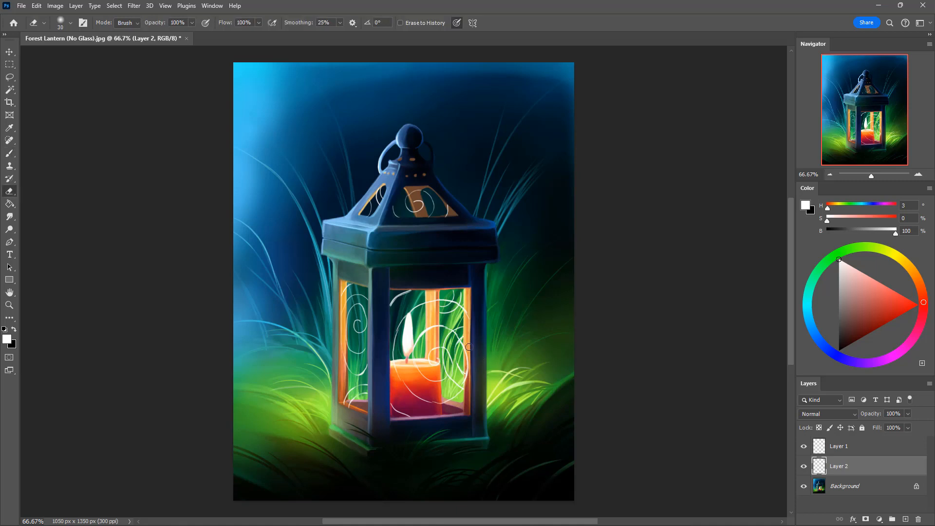
pyautogui.press('b')
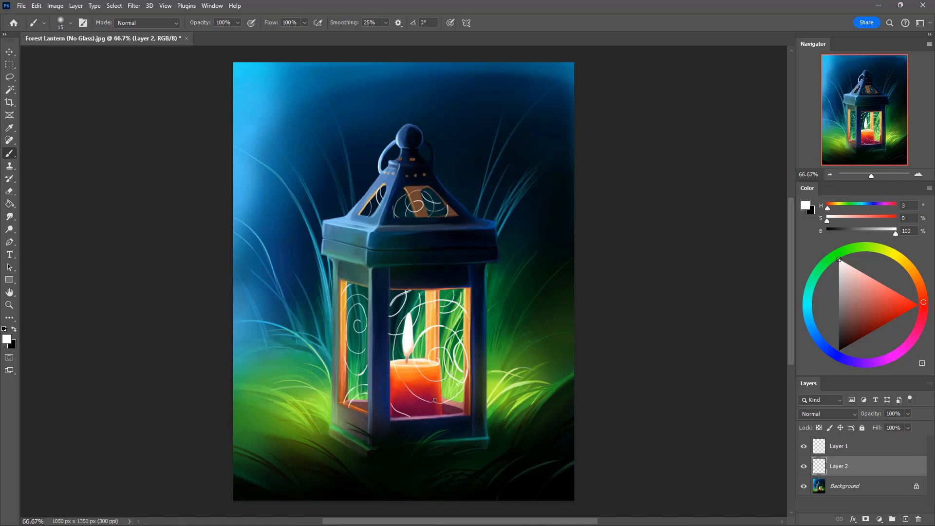
# Step: On Layer 1, vary the line weight of the front window's spiral around the flame with a 15 px brush and 45 px eraser
pyautogui.click(855, 449)
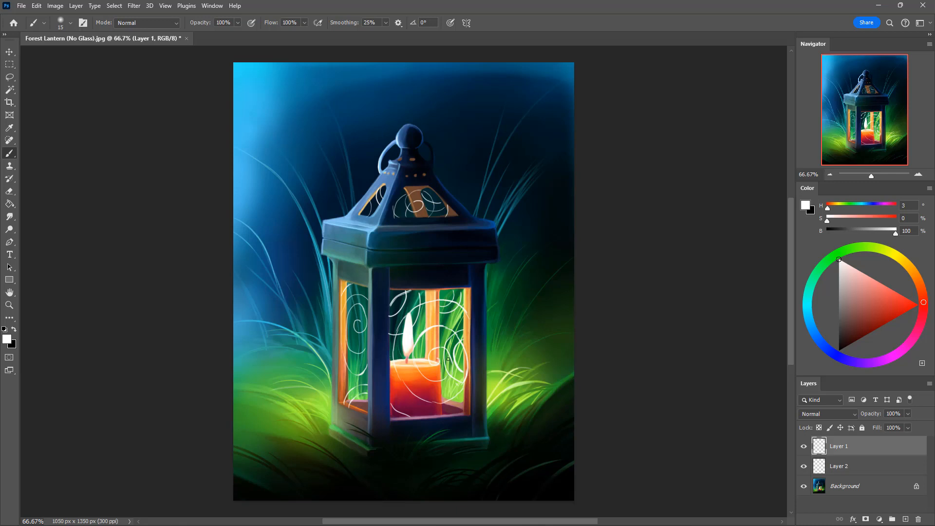
pyautogui.press('e')
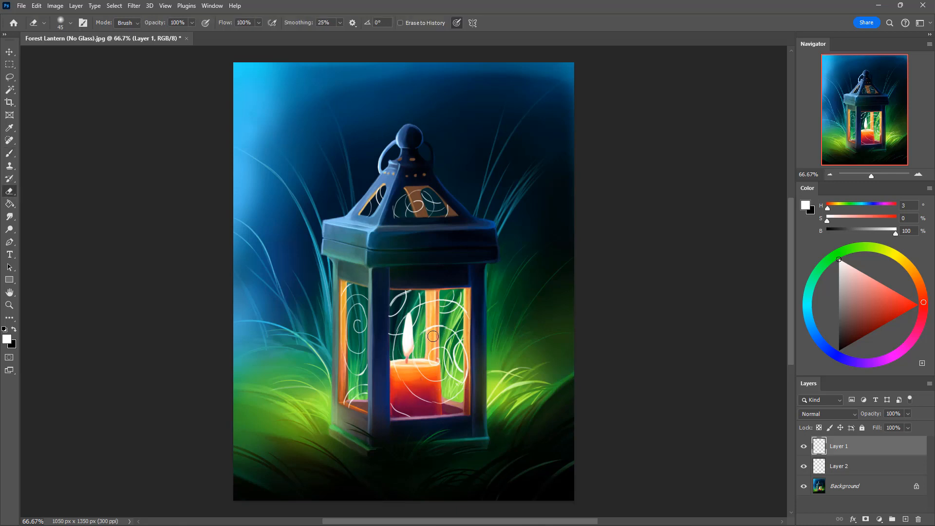
pyautogui.press('b')
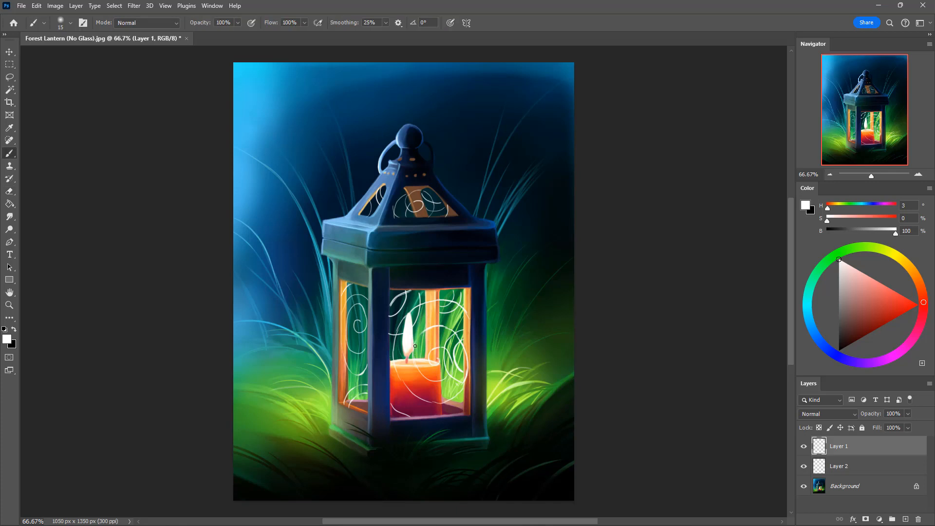
pyautogui.press('e')
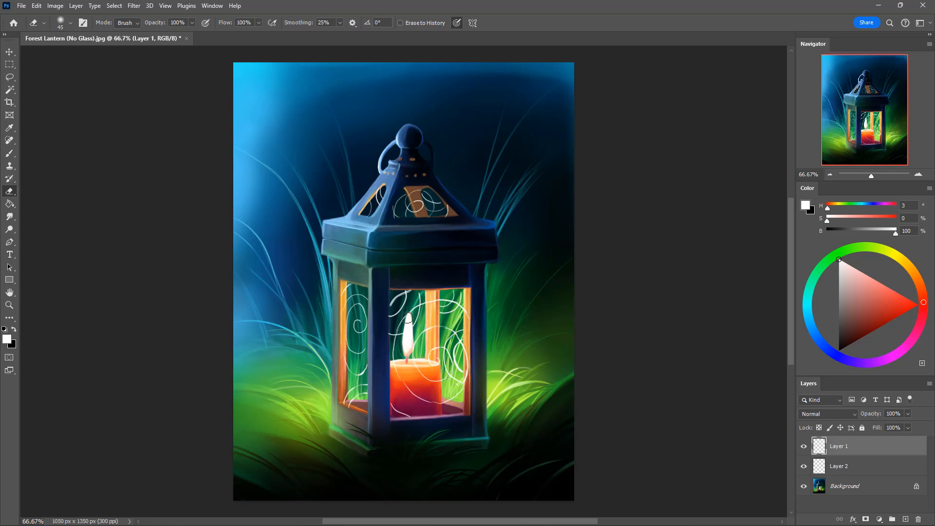
pyautogui.press('b')
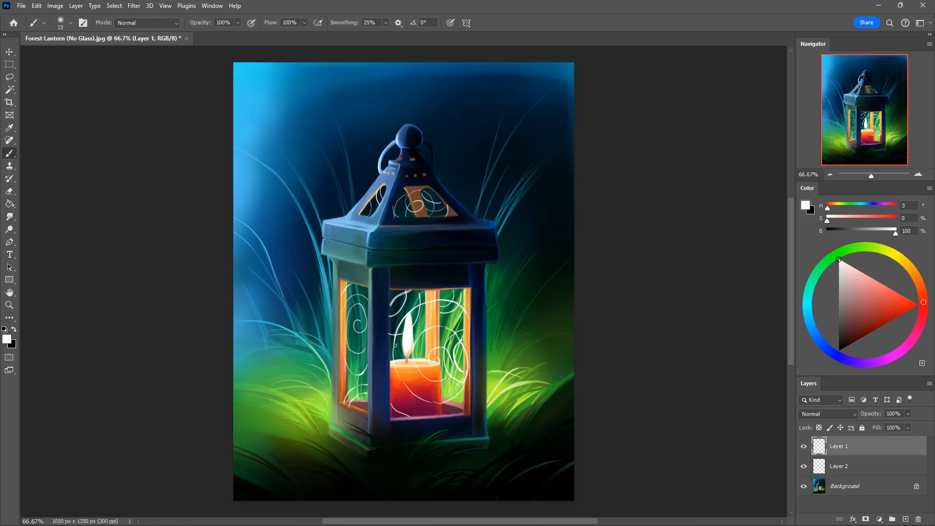
pyautogui.press('e')
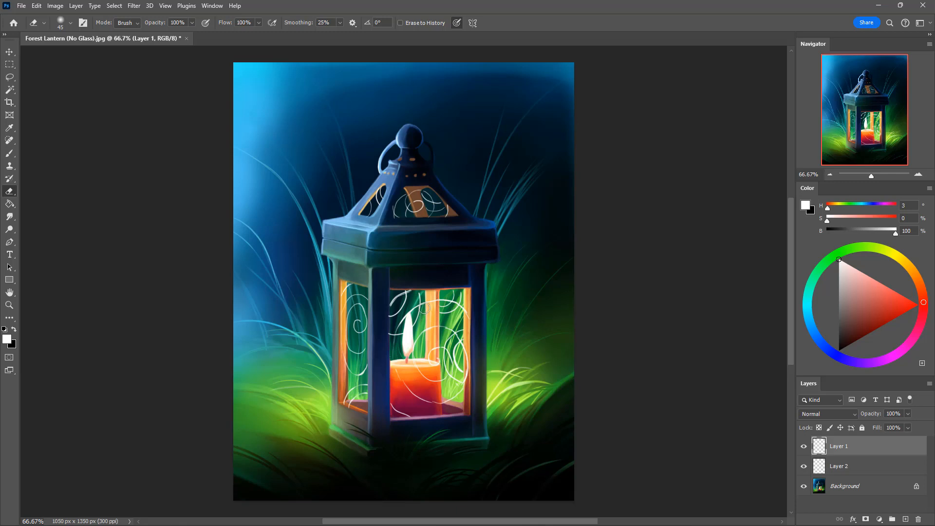
# Step: Reduce the eraser size to 25 px and refine the front spiral's line where it crosses the candle
pyautogui.press('[')
pyautogui.press('[')
pyautogui.press('b')
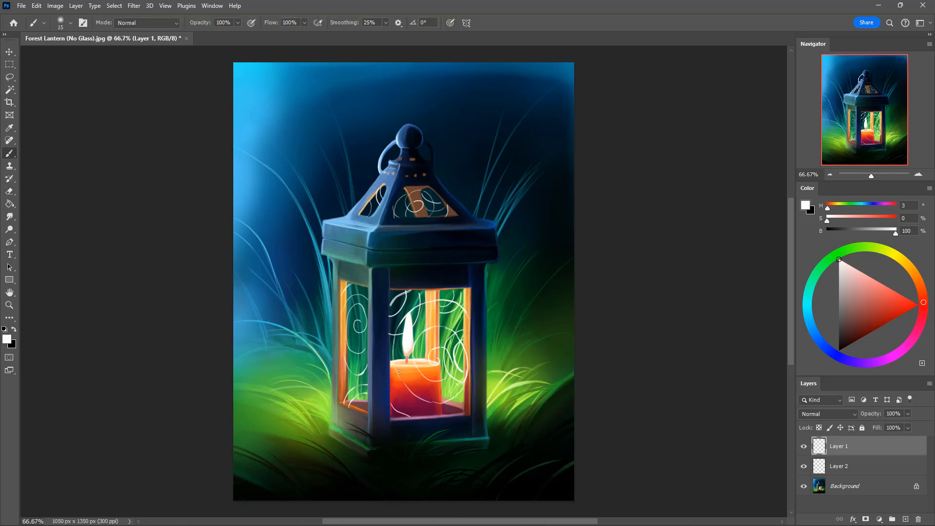
pyautogui.press('e')
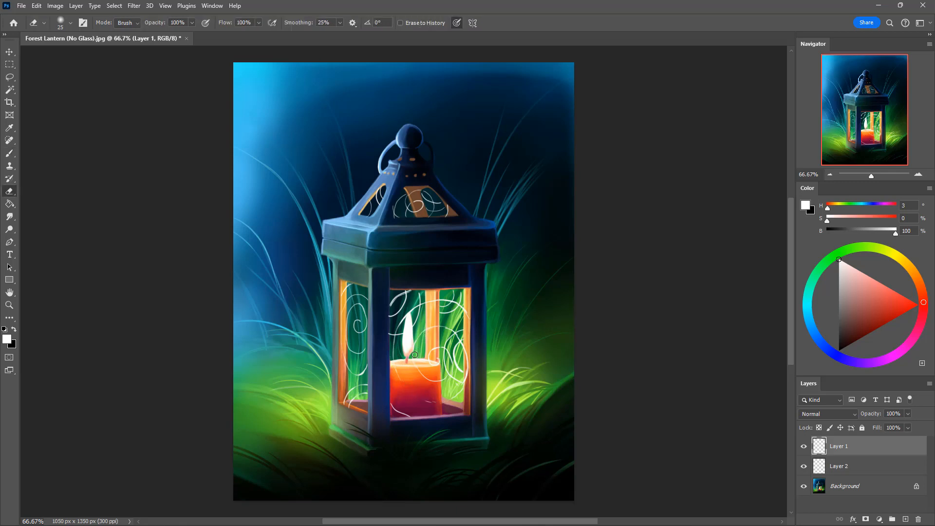
pyautogui.press('b')
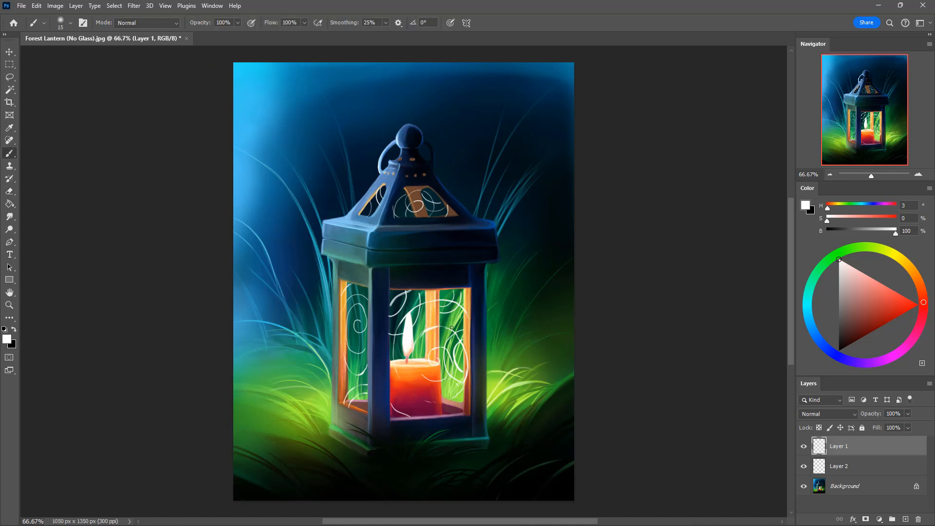
# Step: Thicken and taper the front spiral's inner and right-hand arcs and the curves in the window's upper-left corner
pyautogui.press('e')
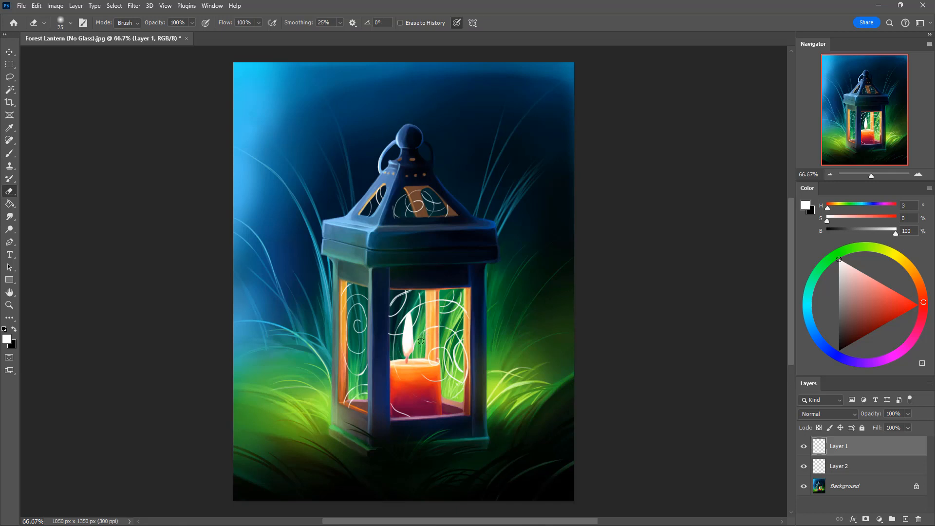
pyautogui.press('b')
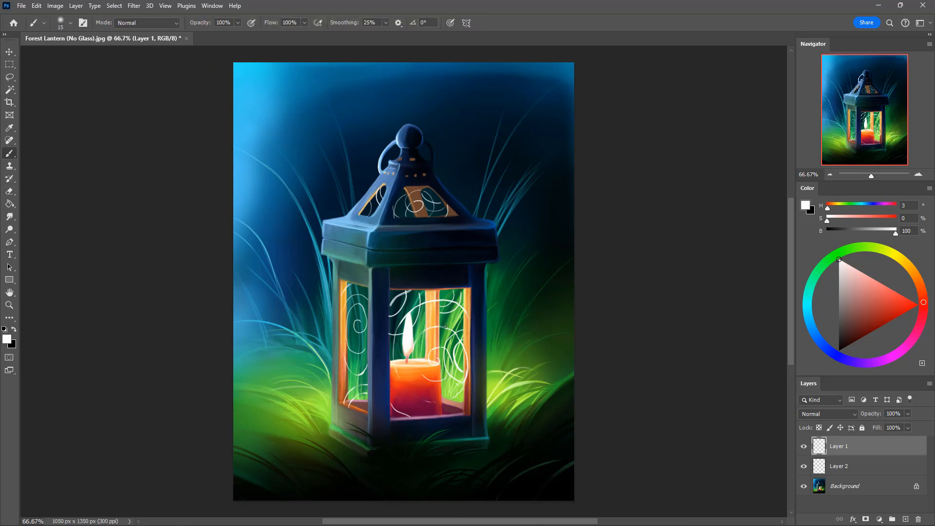
pyautogui.press('e')
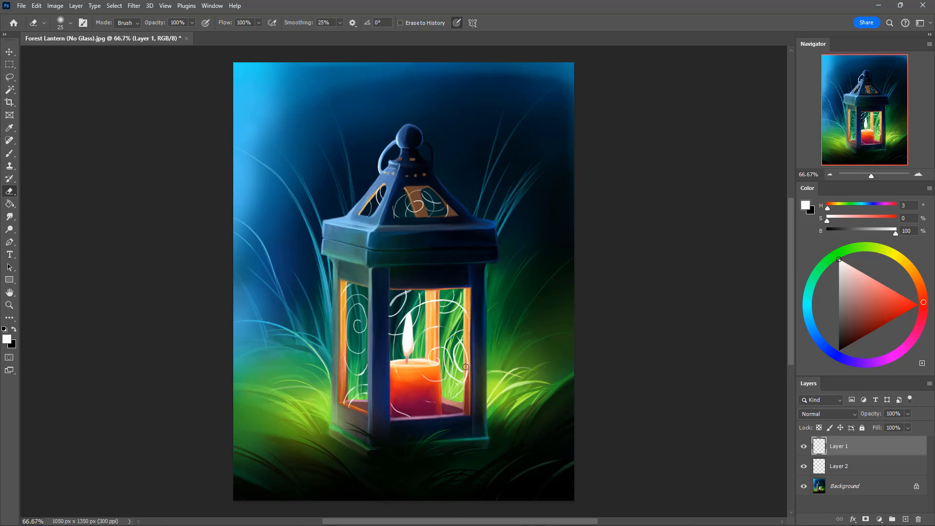
pyautogui.press('b')
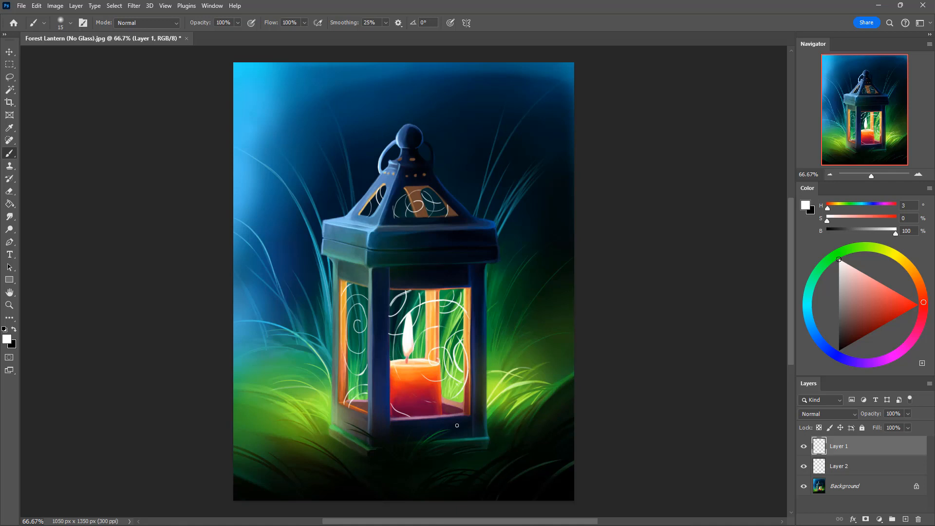
pyautogui.press('e')
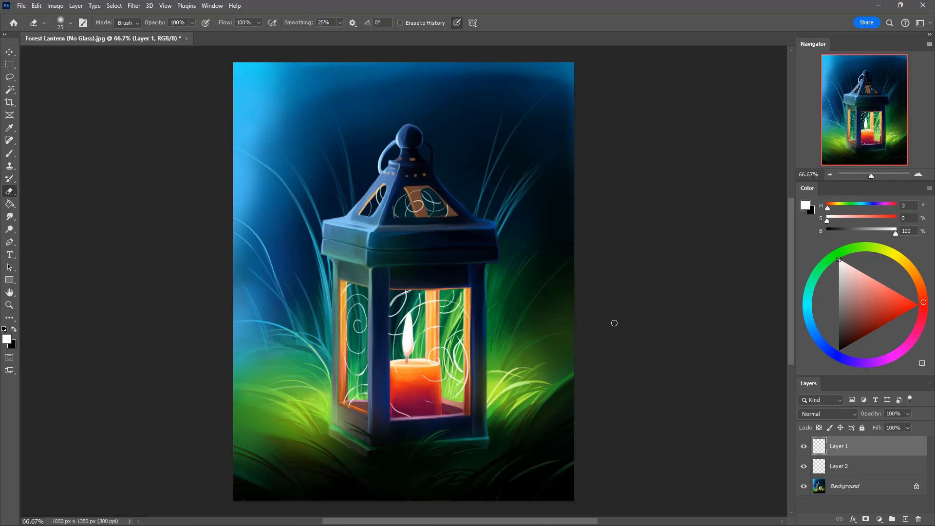
# Step: Thicken the center of the side window's spiral and taper its outer curves with a 15 px brush and 25 px eraser
pyautogui.press('b')
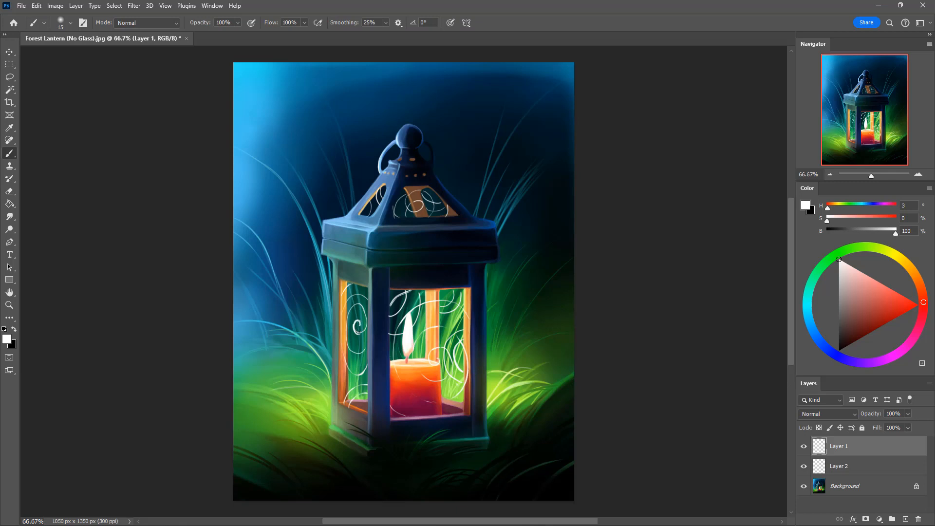
pyautogui.press('e')
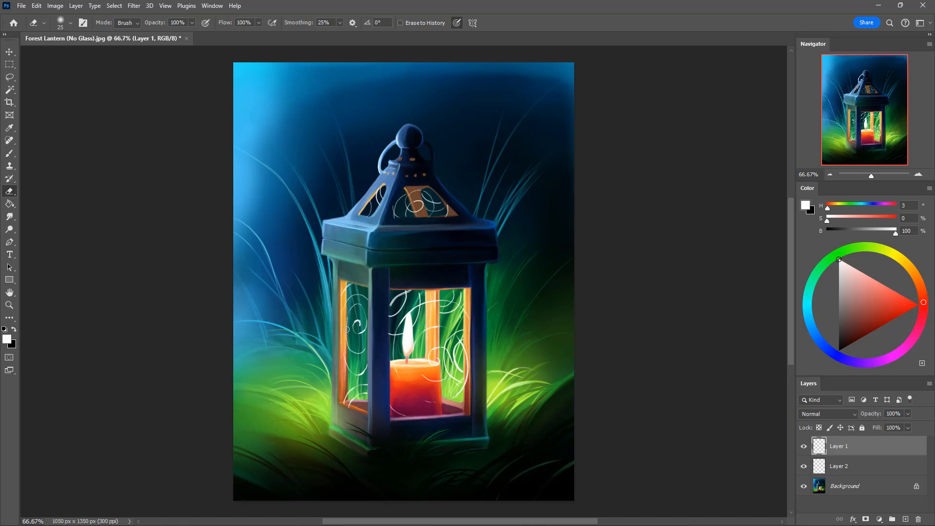
pyautogui.press('b')
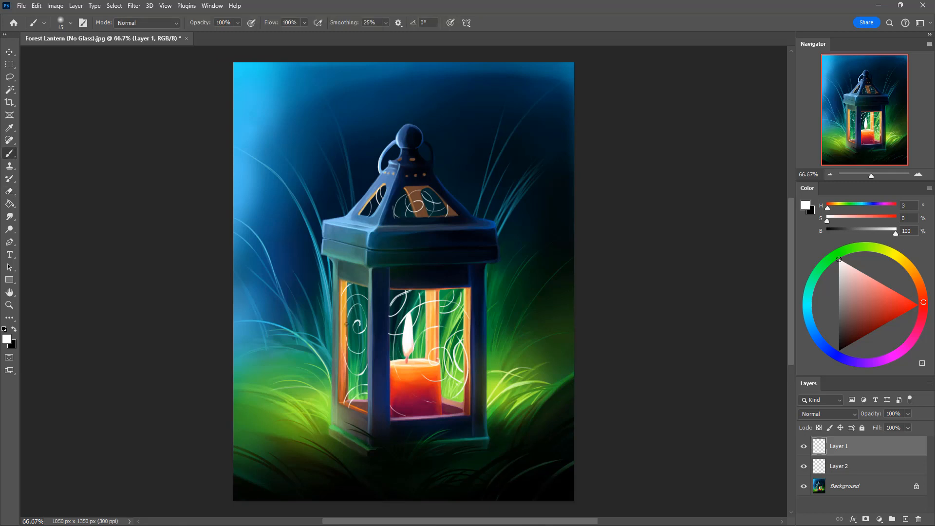
pyautogui.press('e')
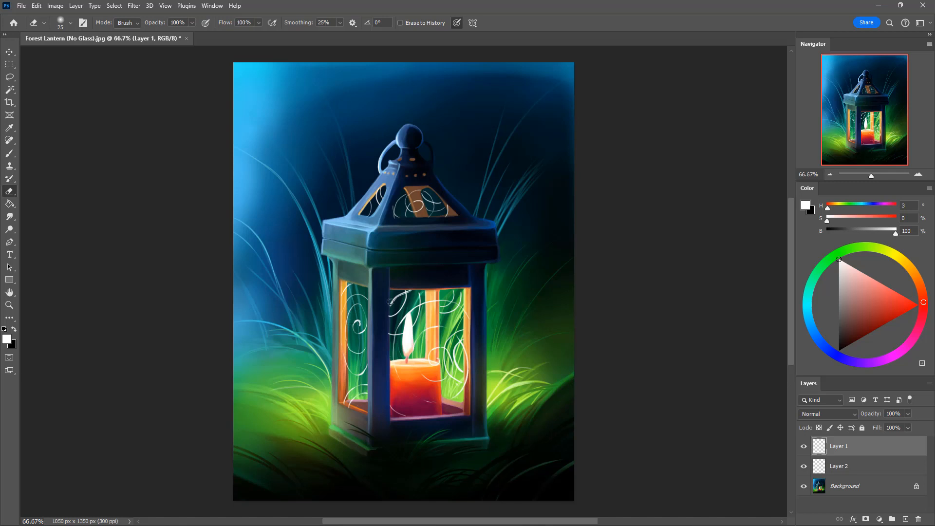
pyautogui.press('b')
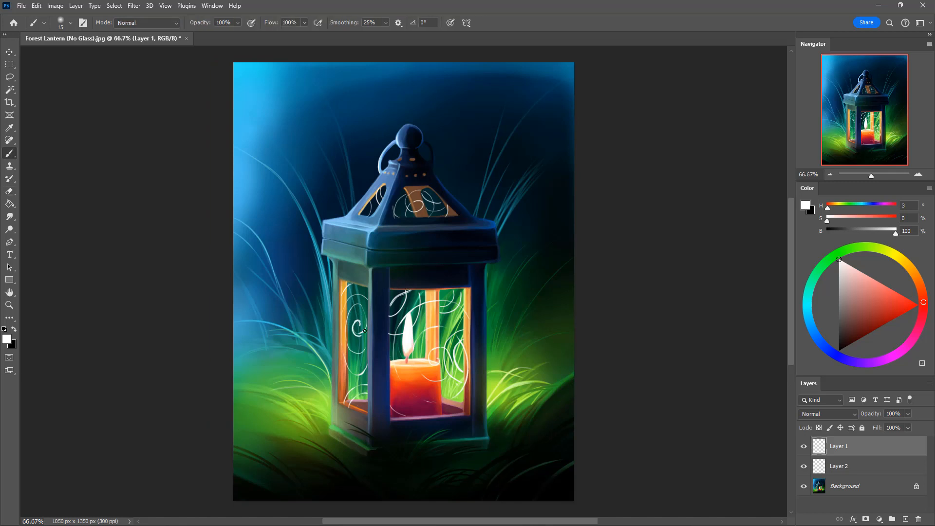
pyautogui.hotkey('ctrl', 'z')
pyautogui.press('e')
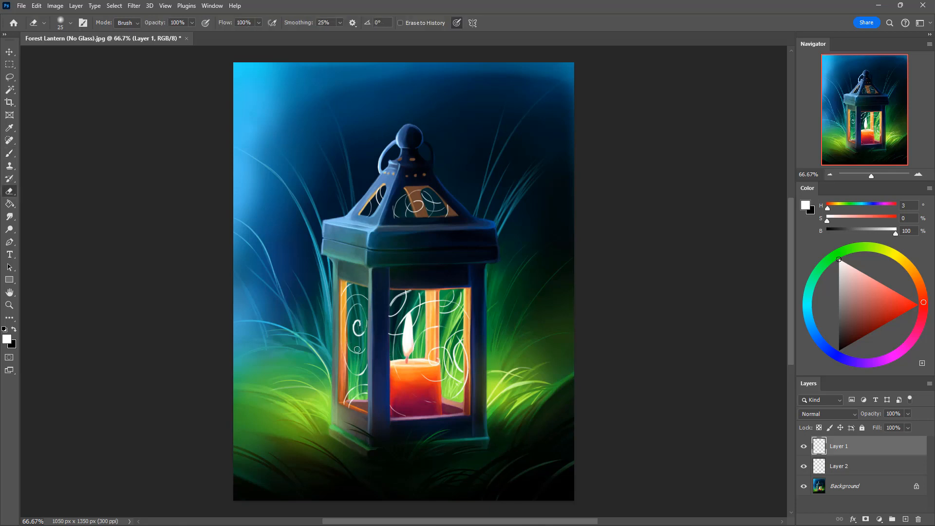
pyautogui.press('b')
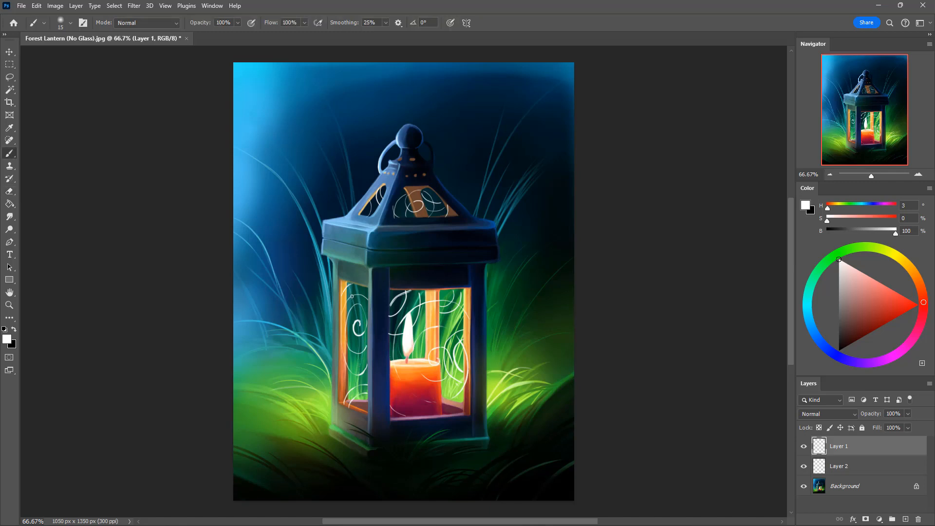
pyautogui.press('e')
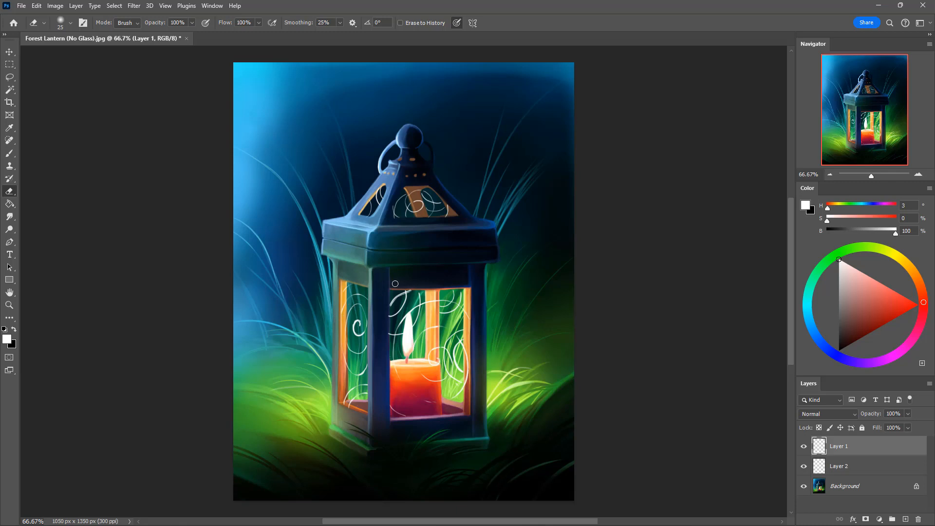
# Step: Vary the line weight of the front roof window's spiral and neighbouring curves on Layer 1 with a 10 px brush and 25 px eraser
pyautogui.press('b')
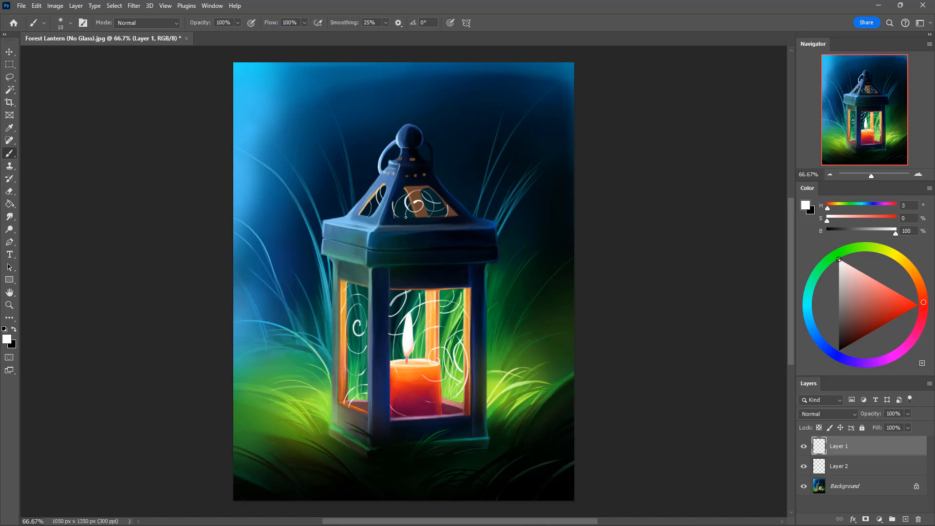
pyautogui.press('e')
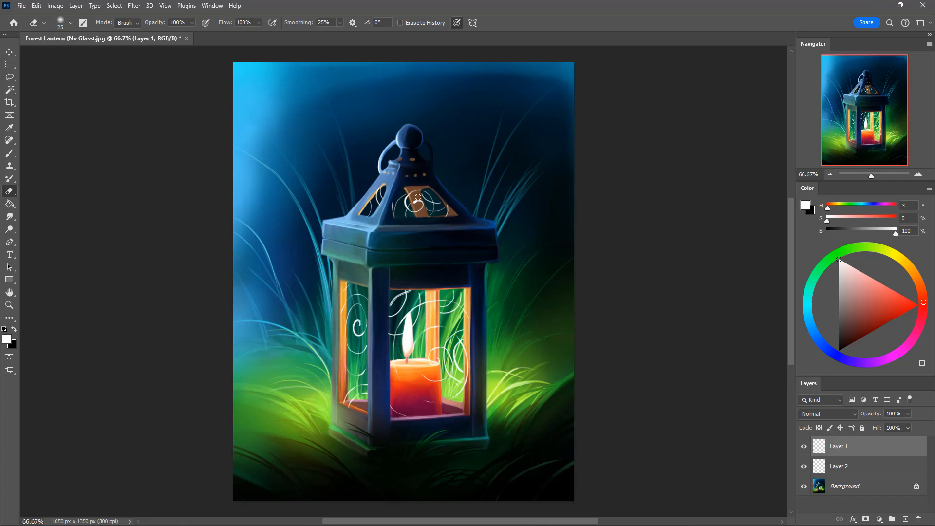
pyautogui.press('b')
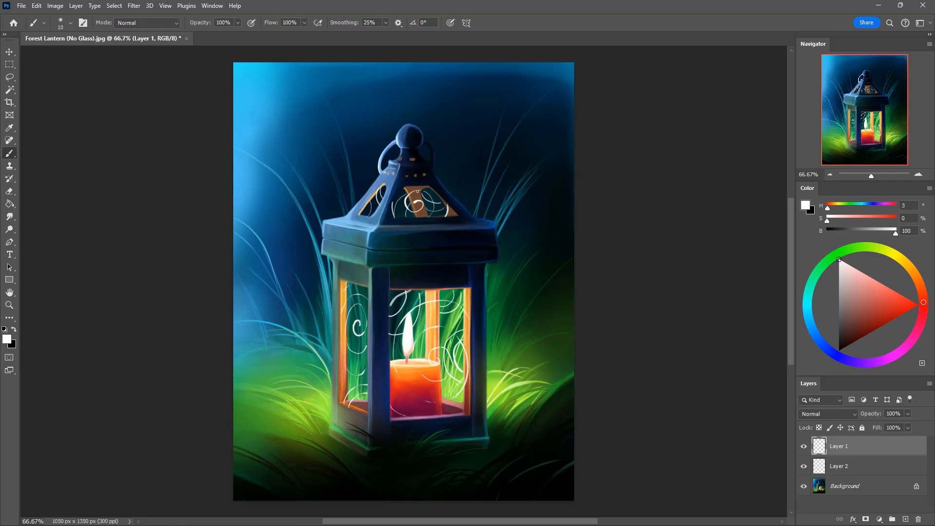
pyautogui.press('e')
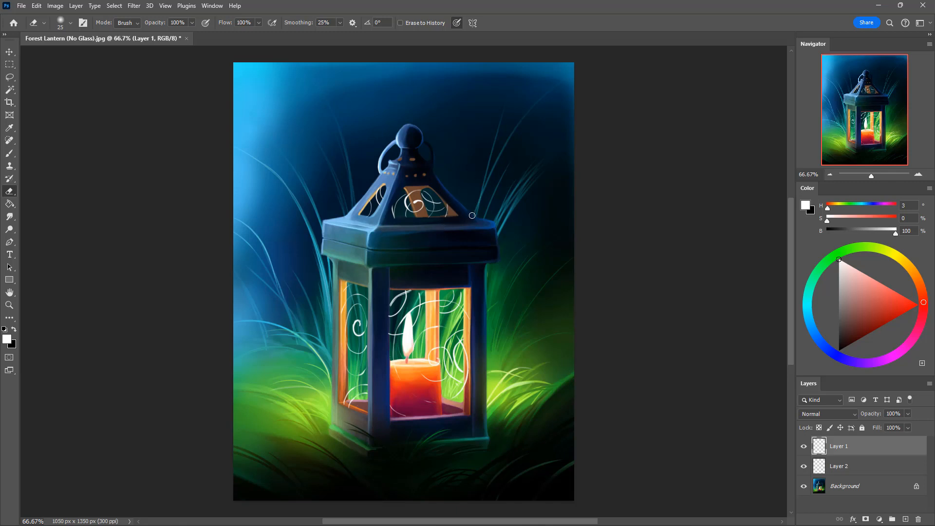
pyautogui.press('b')
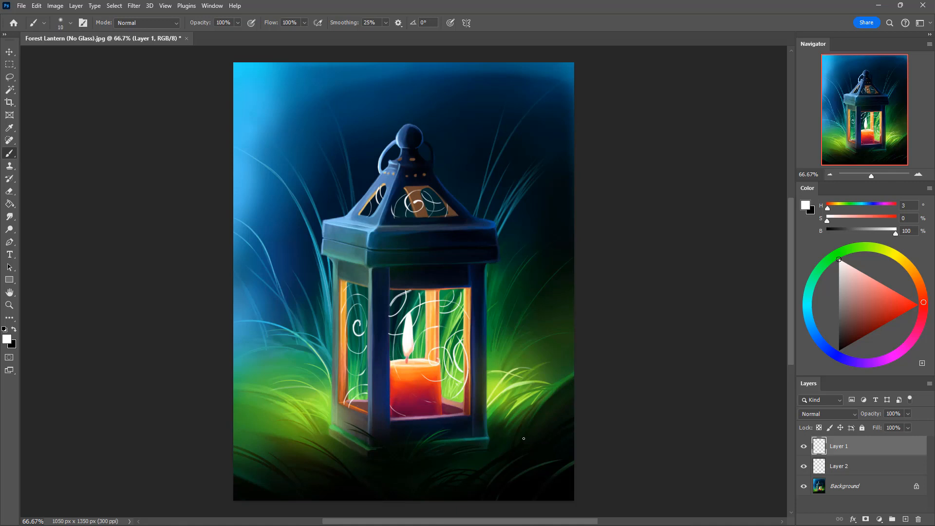
# Step: Refine the line weight of the secondary swirls on Layer 2 with a 10 px brush and a soft eraser
pyautogui.click(861, 471)
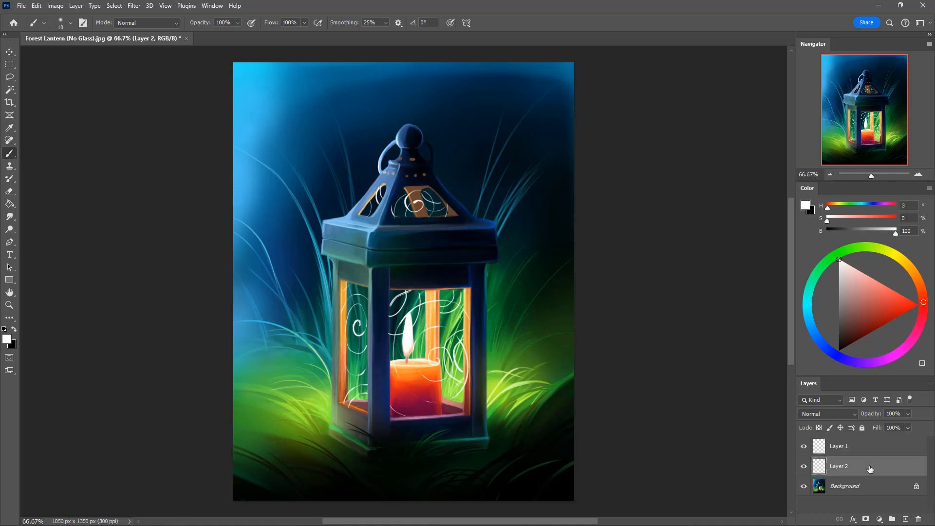
pyautogui.press('e')
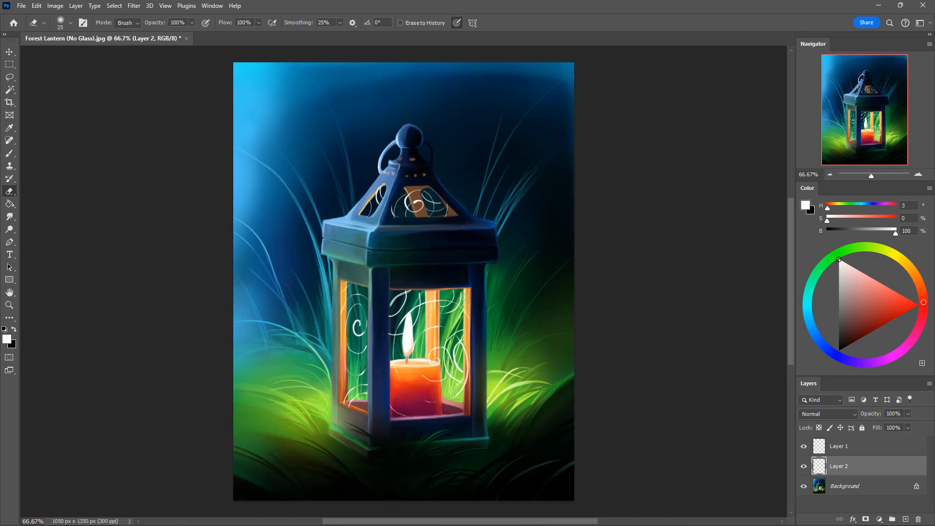
pyautogui.press('b')
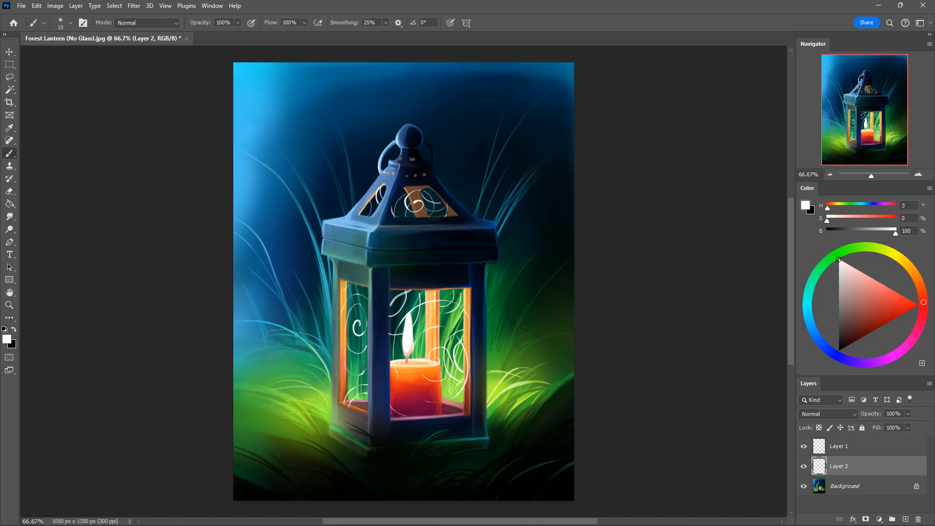
pyautogui.press('e')
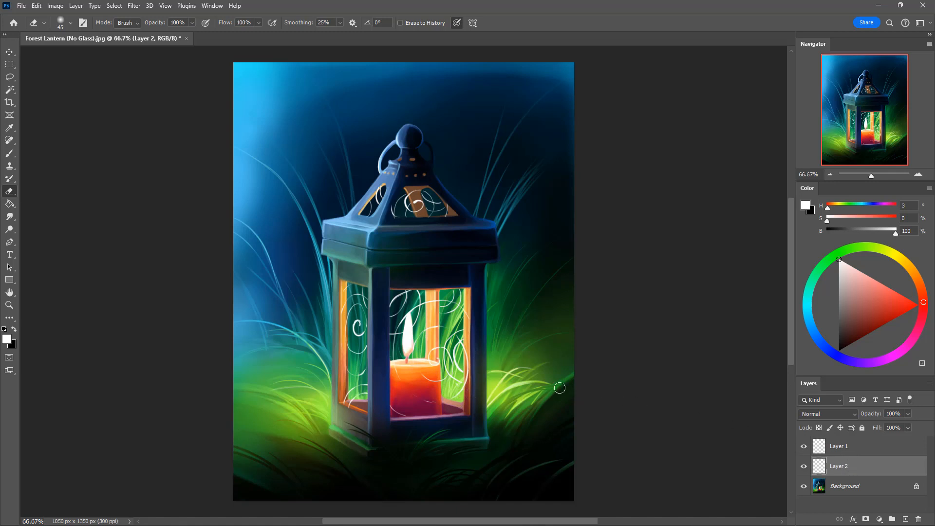
# Step: Create a new layer and place it between Layer 1 and Layer 2
pyautogui.click(854, 450)
pyautogui.click(906, 518)
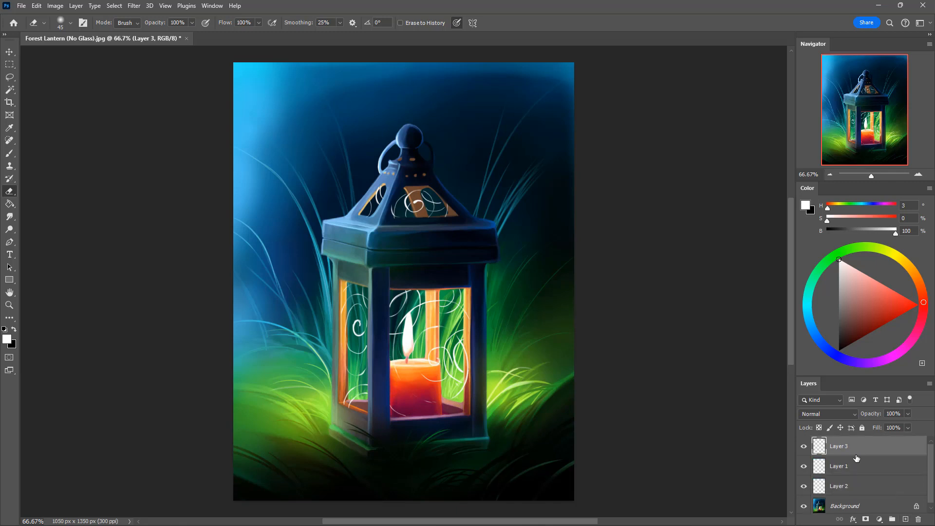
pyautogui.moveTo(855, 466); pyautogui.dragTo(849, 475)
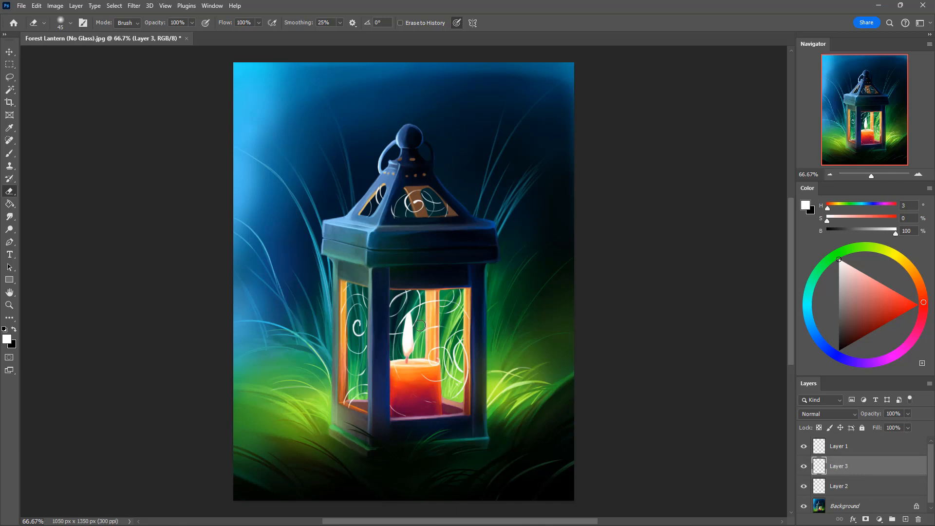
# Step: Paint a soft white haze around the flame and candle in the front window with a 125 px brush at 10% opacity
pyautogui.press(']')
pyautogui.press(']')
pyautogui.press(']')
pyautogui.press(']')
pyautogui.press('b')
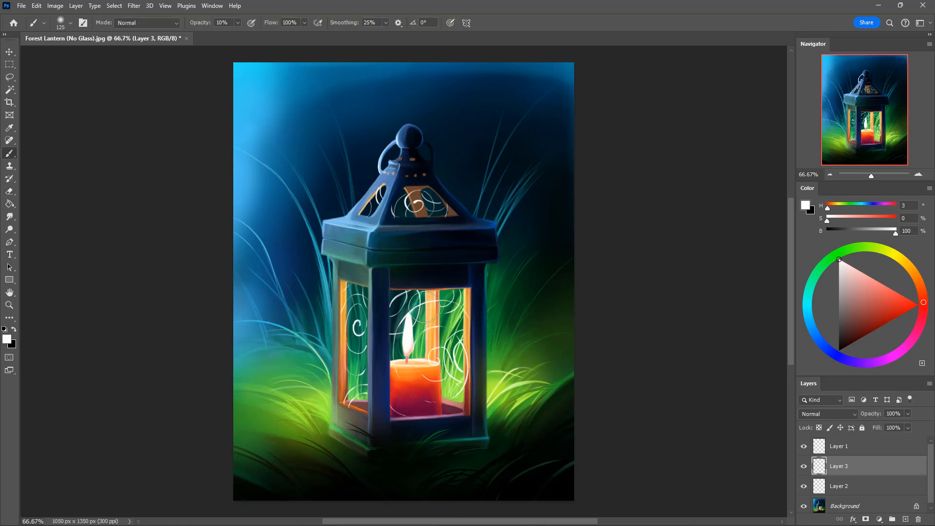
pyautogui.moveTo(400, 325); pyautogui.dragTo(398, 380)
pyautogui.moveTo(411, 328)
pyautogui.mouseDown()
pyautogui.moveTo(396, 355)
pyautogui.moveTo(399, 372)
pyautogui.moveTo(417, 373)
pyautogui.moveTo(394, 366)
pyautogui.moveTo(427, 397)
pyautogui.moveTo(414, 377)
pyautogui.moveTo(420, 396)
pyautogui.moveTo(453, 387)
pyautogui.mouseUp()
pyautogui.moveTo(397, 378)
pyautogui.mouseDown()
pyautogui.moveTo(456, 384)
pyautogui.moveTo(425, 351)
pyautogui.moveTo(421, 368)
pyautogui.moveTo(418, 354)
pyautogui.moveTo(436, 376)
pyautogui.moveTo(420, 367)
pyautogui.moveTo(433, 381)
pyautogui.moveTo(422, 376)
pyautogui.moveTo(420, 335)
pyautogui.moveTo(415, 344)
pyautogui.moveTo(421, 375)
pyautogui.moveTo(446, 378)
pyautogui.moveTo(452, 365)
pyautogui.moveTo(431, 380)
pyautogui.moveTo(445, 379)
pyautogui.moveTo(449, 357)
pyautogui.moveTo(442, 383)
pyautogui.moveTo(424, 375)
pyautogui.moveTo(421, 343)
pyautogui.moveTo(418, 367)
pyautogui.moveTo(432, 325)
pyautogui.moveTo(417, 345)
pyautogui.moveTo(439, 327)
pyautogui.moveTo(416, 368)
pyautogui.moveTo(464, 320)
pyautogui.moveTo(400, 338)
pyautogui.moveTo(432, 346)
pyautogui.moveTo(430, 329)
pyautogui.moveTo(413, 362)
pyautogui.moveTo(435, 327)
pyautogui.moveTo(418, 364)
pyautogui.moveTo(422, 336)
pyautogui.mouseUp()
# Step: Reduce the brush to 90 px and extend the white haze over the front window's right side and the candle's base
pyautogui.press('[')
pyautogui.press('[')
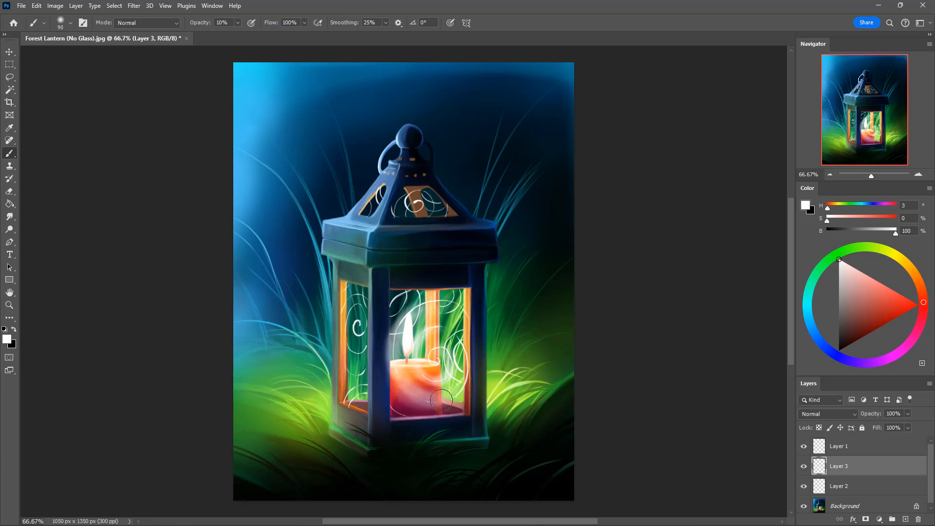
pyautogui.moveTo(441, 400)
pyautogui.mouseDown()
pyautogui.moveTo(458, 395)
pyautogui.moveTo(422, 401)
pyautogui.moveTo(442, 397)
pyautogui.mouseUp()
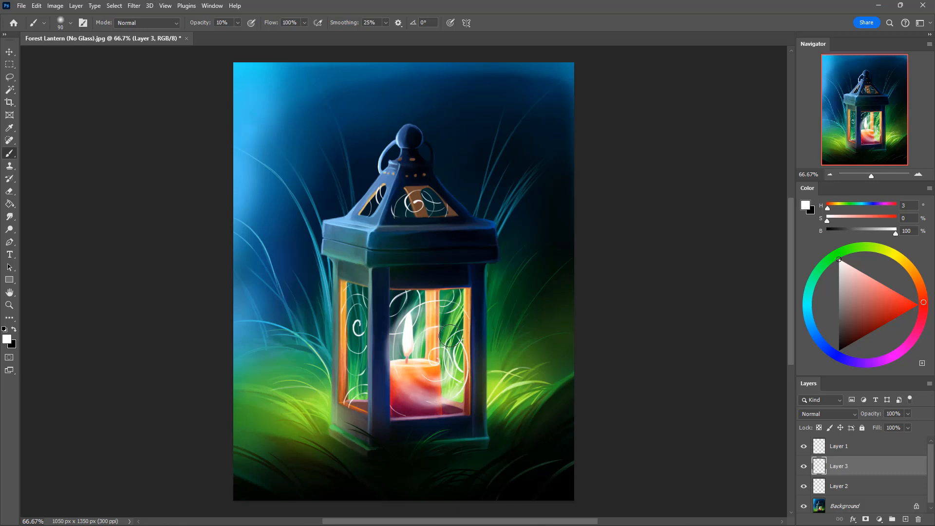
pyautogui.moveTo(458, 339)
pyautogui.mouseDown()
pyautogui.moveTo(419, 313)
pyautogui.moveTo(436, 304)
pyautogui.moveTo(460, 310)
pyautogui.moveTo(419, 315)
pyautogui.moveTo(418, 301)
pyautogui.moveTo(392, 331)
pyautogui.moveTo(463, 298)
pyautogui.mouseUp()
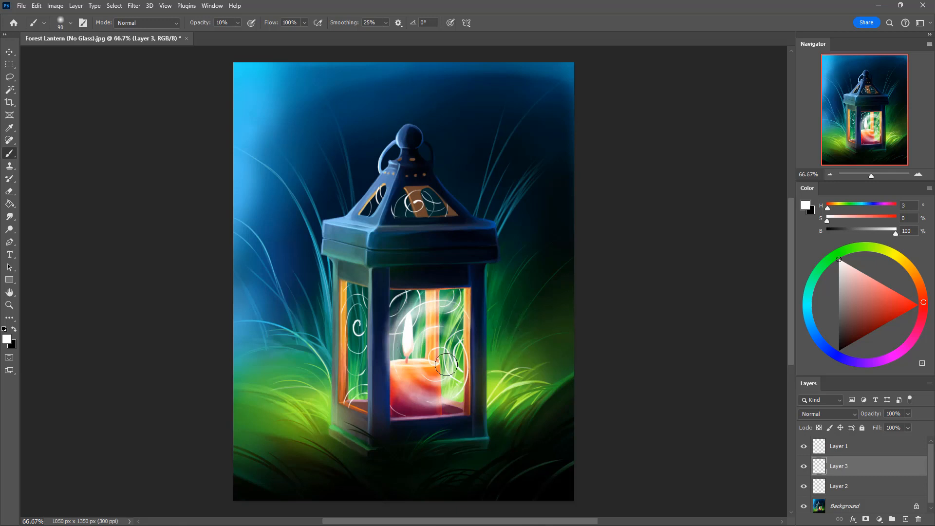
pyautogui.moveTo(410, 399)
pyautogui.mouseDown()
pyautogui.moveTo(437, 414)
pyautogui.moveTo(388, 382)
pyautogui.moveTo(414, 410)
pyautogui.moveTo(466, 391)
pyautogui.moveTo(462, 385)
pyautogui.moveTo(428, 412)
pyautogui.moveTo(461, 399)
pyautogui.moveTo(407, 403)
pyautogui.moveTo(451, 404)
pyautogui.moveTo(465, 388)
pyautogui.moveTo(414, 407)
pyautogui.moveTo(439, 413)
pyautogui.mouseUp()
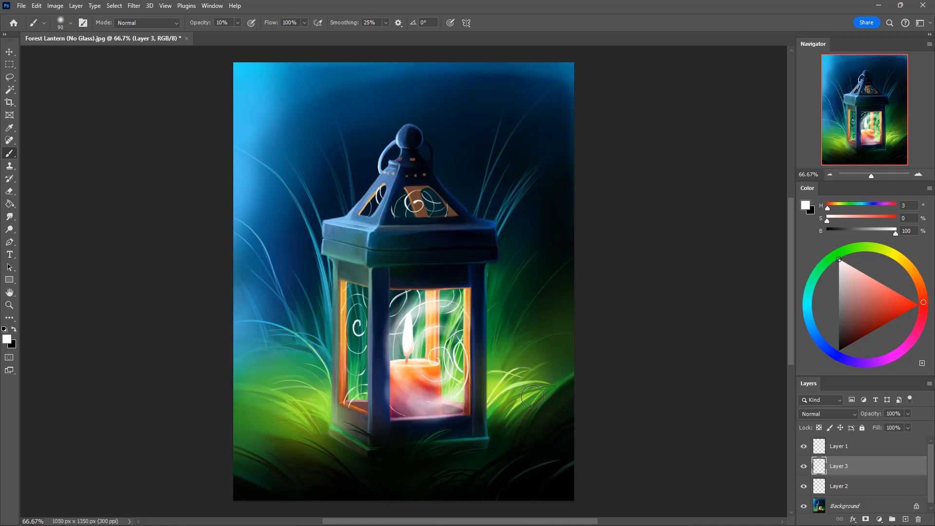
# Step: Erase the excess haze around the candle's base with a 150 px eraser at 100% opacity
pyautogui.press('e')
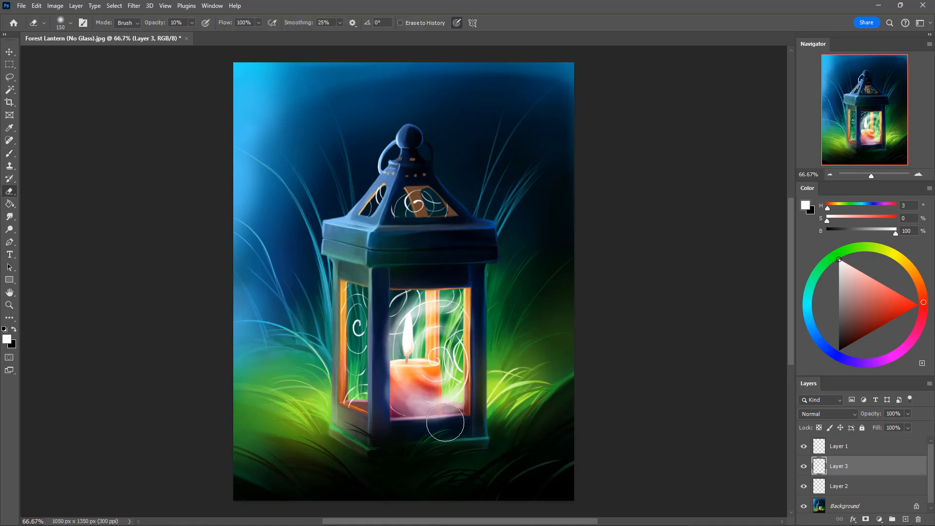
pyautogui.moveTo(446, 424); pyautogui.dragTo(414, 400)
pyautogui.press('0')
pyautogui.moveTo(383, 385); pyautogui.dragTo(438, 417)
pyautogui.hotkey('ctrl', 'z')
pyautogui.moveTo(389, 386); pyautogui.dragTo(442, 411)
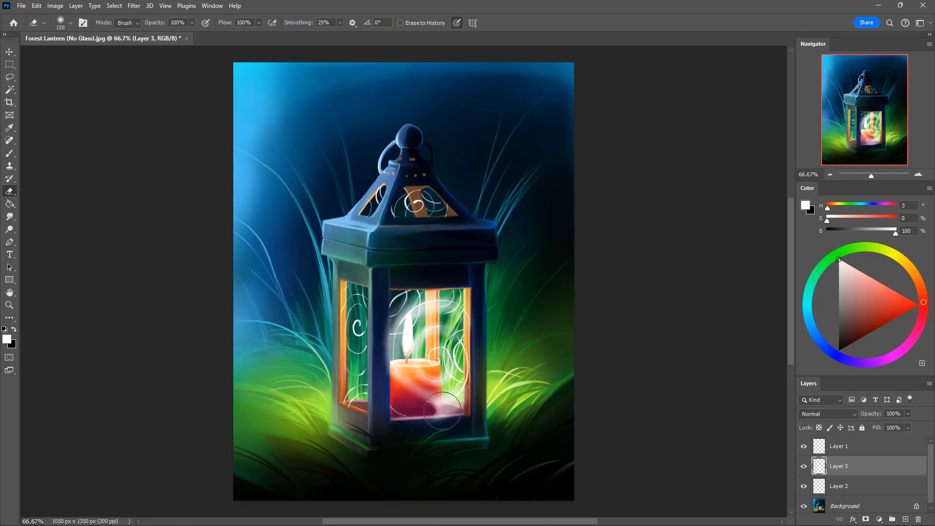
# Step: Set the eraser opacity to 30% and soften the haze across the front window and along its edges
pyautogui.press('3')
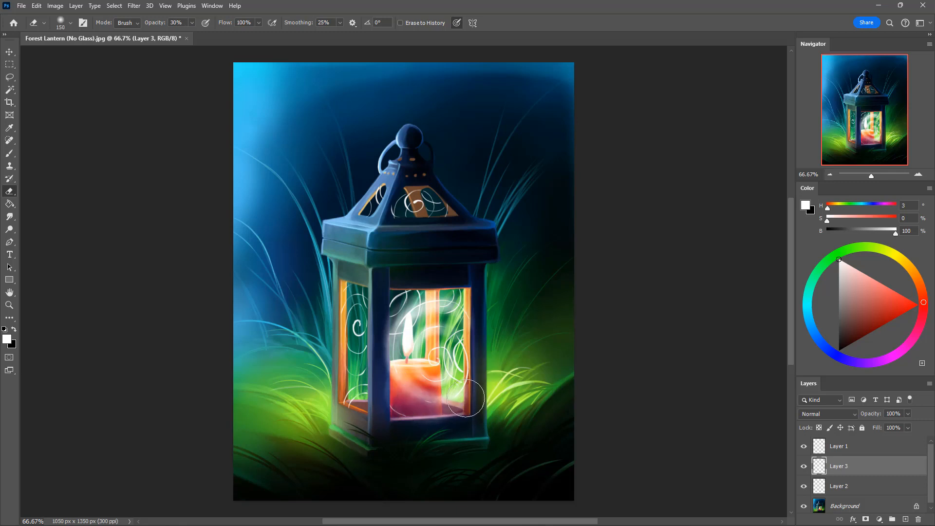
pyautogui.moveTo(389, 395); pyautogui.dragTo(463, 402)
pyautogui.moveTo(408, 388); pyautogui.dragTo(476, 367)
pyautogui.moveTo(403, 375)
pyautogui.mouseDown()
pyautogui.moveTo(394, 340)
pyautogui.moveTo(387, 347)
pyautogui.moveTo(406, 398)
pyautogui.moveTo(392, 388)
pyautogui.moveTo(390, 322)
pyautogui.moveTo(374, 366)
pyautogui.mouseUp()
pyautogui.moveTo(374, 367)
pyautogui.mouseDown()
pyautogui.moveTo(422, 284)
pyautogui.moveTo(420, 294)
pyautogui.moveTo(473, 289)
pyautogui.mouseUp()
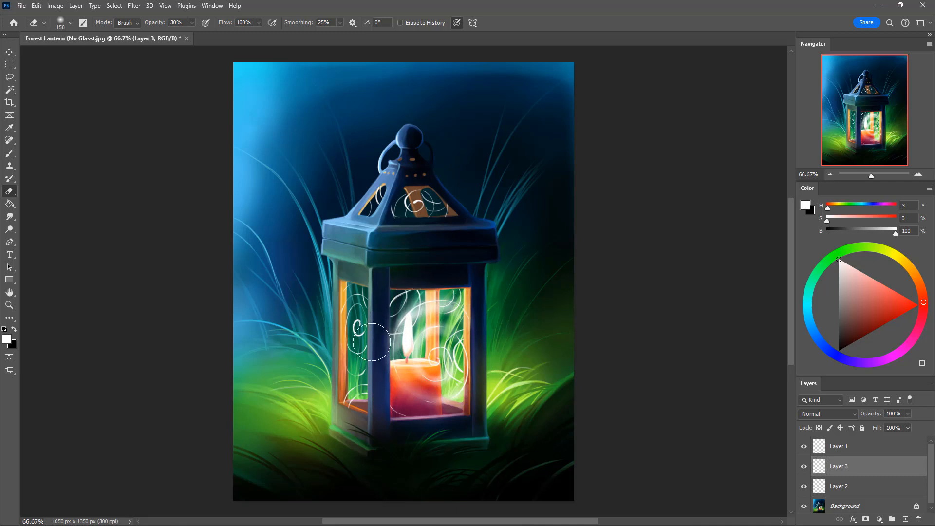
pyautogui.moveTo(400, 348)
pyautogui.mouseDown()
pyautogui.moveTo(424, 318)
pyautogui.moveTo(481, 343)
pyautogui.moveTo(522, 335)
pyautogui.mouseUp()
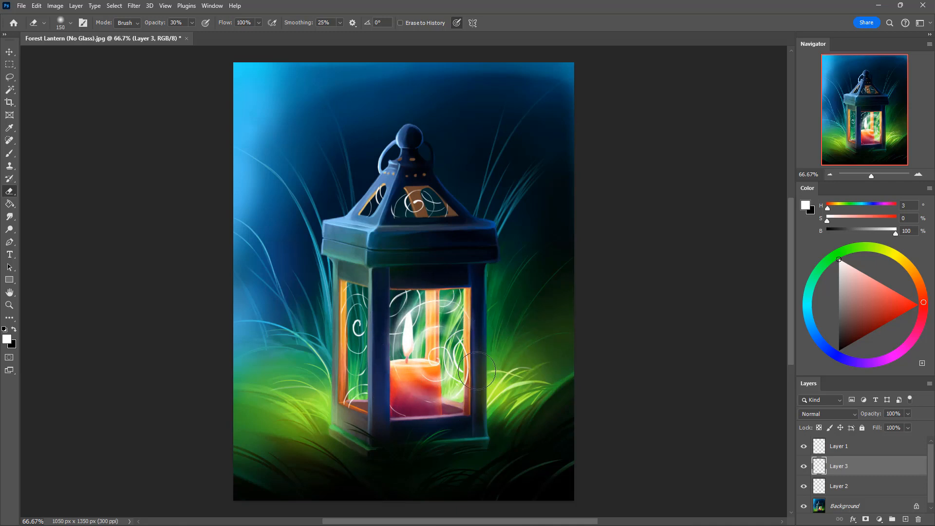
pyautogui.moveTo(419, 415)
pyautogui.mouseDown()
pyautogui.moveTo(467, 405)
pyautogui.moveTo(423, 325)
pyautogui.mouseUp()
pyautogui.moveTo(377, 347)
pyautogui.mouseDown()
pyautogui.moveTo(486, 301)
pyautogui.moveTo(383, 371)
pyautogui.mouseUp()
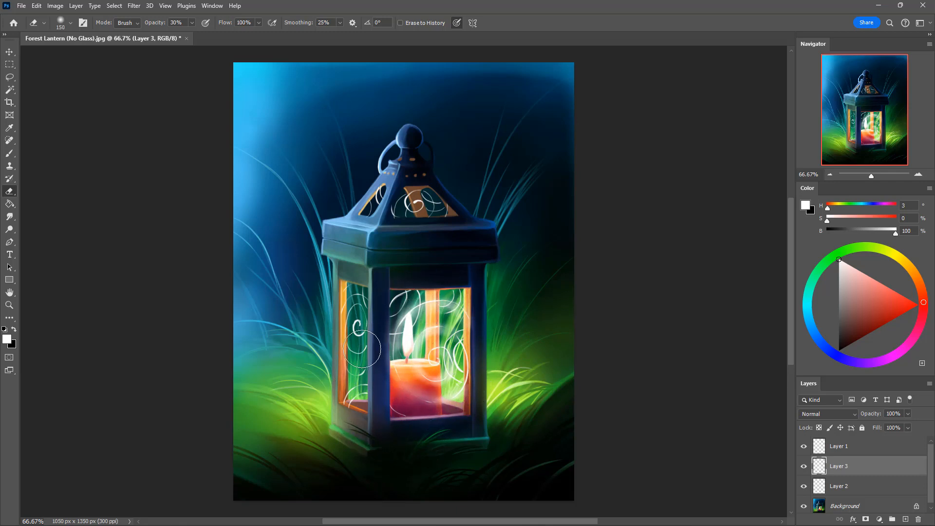
# Step: Paint a soft white haze in the side window with a 90 px brush at 10% opacity, thinning it with a 30% eraser
pyautogui.press('b')
pyautogui.moveTo(362, 329)
pyautogui.mouseDown()
pyautogui.moveTo(357, 303)
pyautogui.moveTo(346, 324)
pyautogui.moveTo(362, 305)
pyautogui.moveTo(360, 330)
pyautogui.moveTo(364, 314)
pyautogui.moveTo(346, 323)
pyautogui.moveTo(353, 310)
pyautogui.moveTo(355, 330)
pyautogui.moveTo(343, 305)
pyautogui.moveTo(363, 298)
pyautogui.moveTo(354, 295)
pyautogui.moveTo(341, 351)
pyautogui.moveTo(380, 343)
pyautogui.moveTo(351, 356)
pyautogui.moveTo(348, 345)
pyautogui.moveTo(360, 356)
pyautogui.moveTo(351, 348)
pyautogui.moveTo(367, 340)
pyautogui.moveTo(353, 356)
pyautogui.moveTo(348, 344)
pyautogui.moveTo(366, 345)
pyautogui.moveTo(349, 356)
pyautogui.moveTo(349, 323)
pyautogui.moveTo(353, 348)
pyautogui.moveTo(345, 331)
pyautogui.moveTo(386, 334)
pyautogui.moveTo(360, 347)
pyautogui.moveTo(357, 325)
pyautogui.moveTo(357, 366)
pyautogui.moveTo(358, 349)
pyautogui.moveTo(351, 366)
pyautogui.moveTo(341, 352)
pyautogui.moveTo(343, 362)
pyautogui.moveTo(369, 352)
pyautogui.moveTo(353, 374)
pyautogui.moveTo(347, 363)
pyautogui.moveTo(357, 376)
pyautogui.moveTo(375, 324)
pyautogui.moveTo(362, 305)
pyautogui.mouseUp()
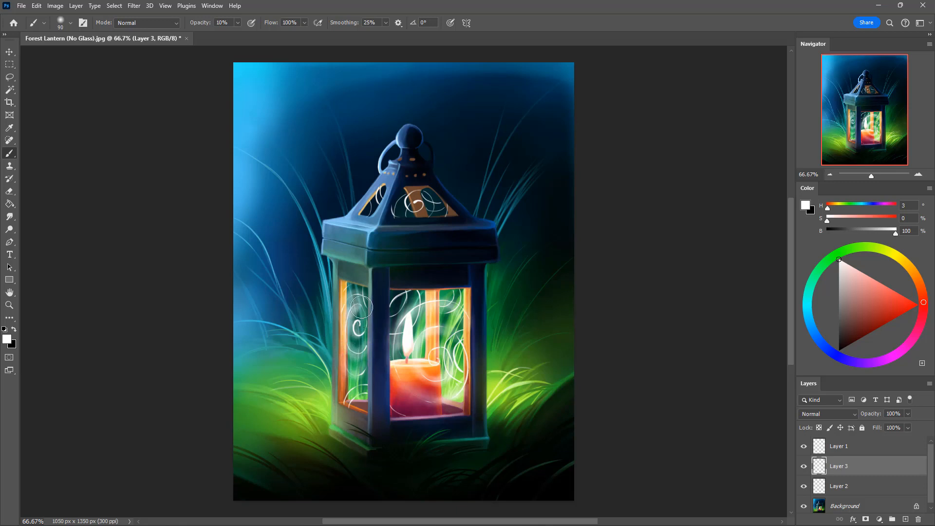
pyautogui.press('e')
pyautogui.moveTo(351, 319)
pyautogui.mouseDown()
pyautogui.moveTo(362, 332)
pyautogui.moveTo(358, 306)
pyautogui.moveTo(363, 322)
pyautogui.mouseUp()
pyautogui.press('b')
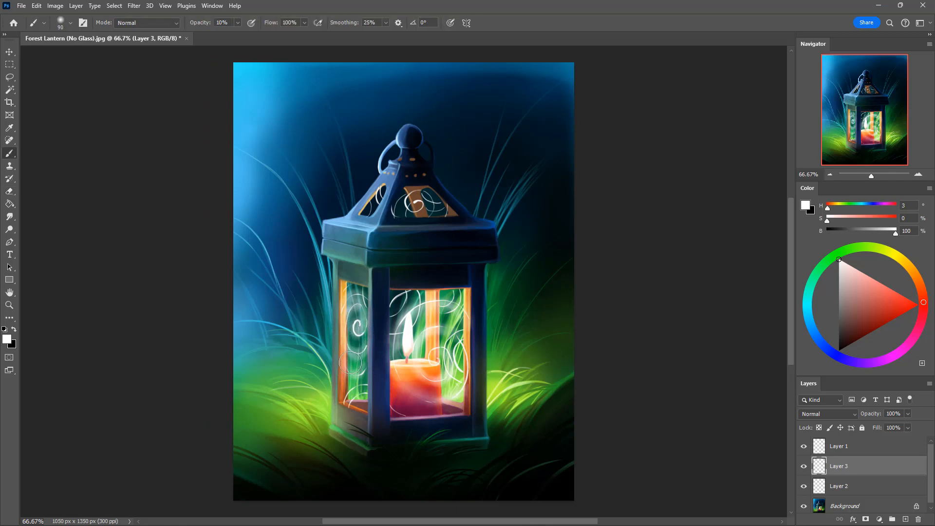
pyautogui.moveTo(346, 368)
pyautogui.mouseDown()
pyautogui.moveTo(348, 398)
pyautogui.moveTo(368, 384)
pyautogui.moveTo(347, 403)
pyautogui.moveTo(349, 392)
pyautogui.moveTo(376, 380)
pyautogui.moveTo(348, 398)
pyautogui.moveTo(367, 392)
pyautogui.moveTo(348, 418)
pyautogui.mouseUp()
pyautogui.press('e')
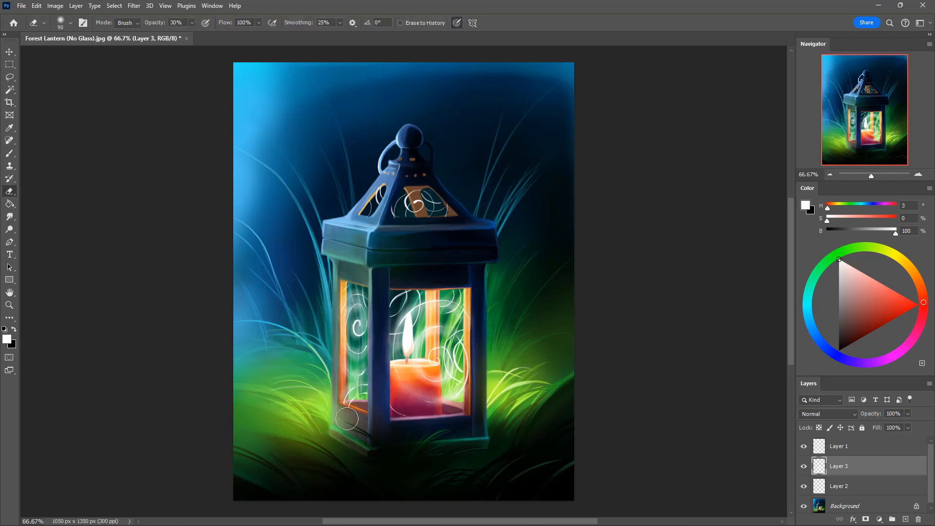
pyautogui.moveTo(360, 383)
pyautogui.mouseDown()
pyautogui.moveTo(339, 408)
pyautogui.moveTo(341, 401)
pyautogui.mouseUp()
pyautogui.moveTo(378, 370)
pyautogui.mouseDown()
pyautogui.moveTo(347, 381)
pyautogui.moveTo(332, 366)
pyautogui.moveTo(348, 365)
pyautogui.moveTo(351, 375)
pyautogui.moveTo(385, 325)
pyautogui.moveTo(346, 358)
pyautogui.moveTo(374, 351)
pyautogui.moveTo(345, 355)
pyautogui.moveTo(370, 335)
pyautogui.moveTo(358, 330)
pyautogui.moveTo(404, 303)
pyautogui.mouseUp()
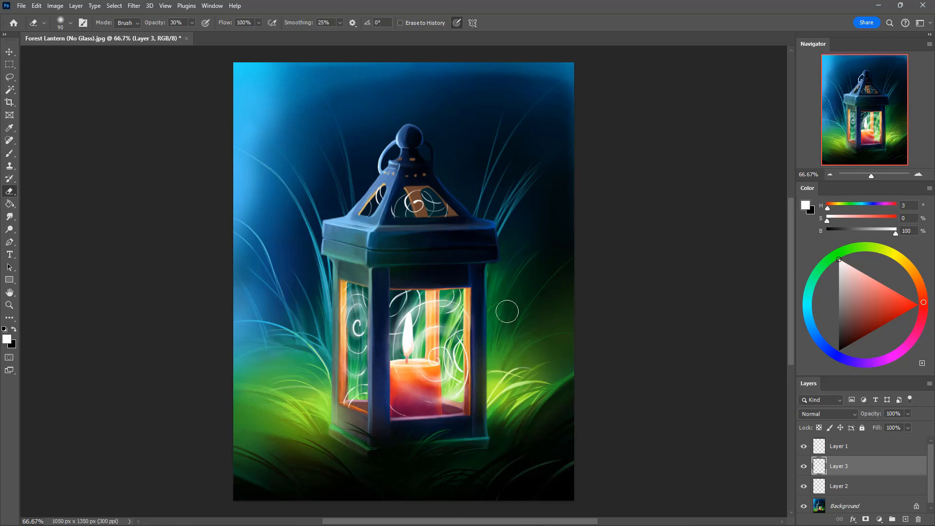
# Step: Create a new layer directly above the Background, beneath Layer 2
pyautogui.press('b')
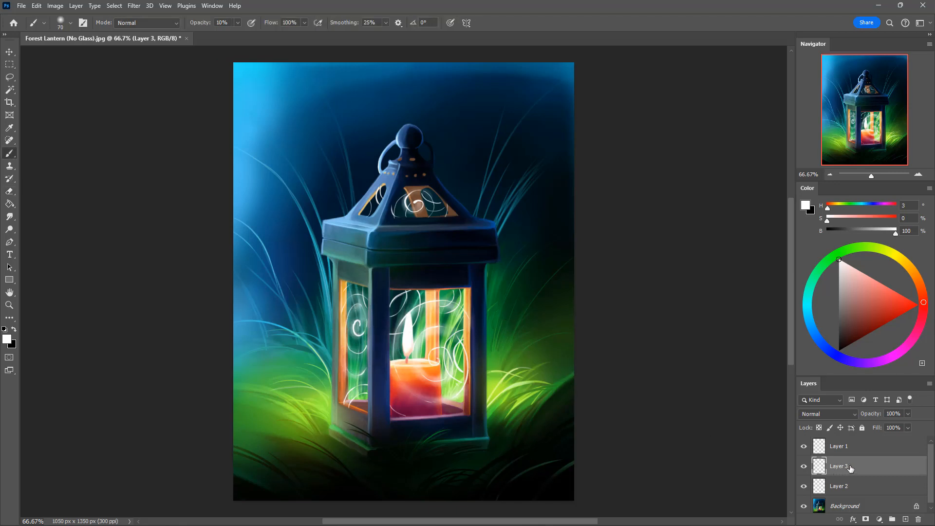
pyautogui.click(871, 487)
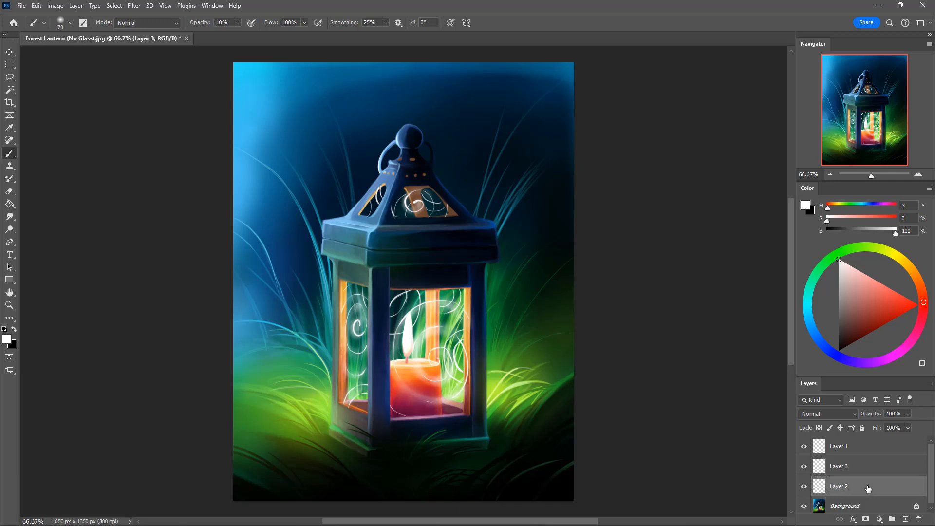
pyautogui.click(891, 511)
pyautogui.click(905, 519)
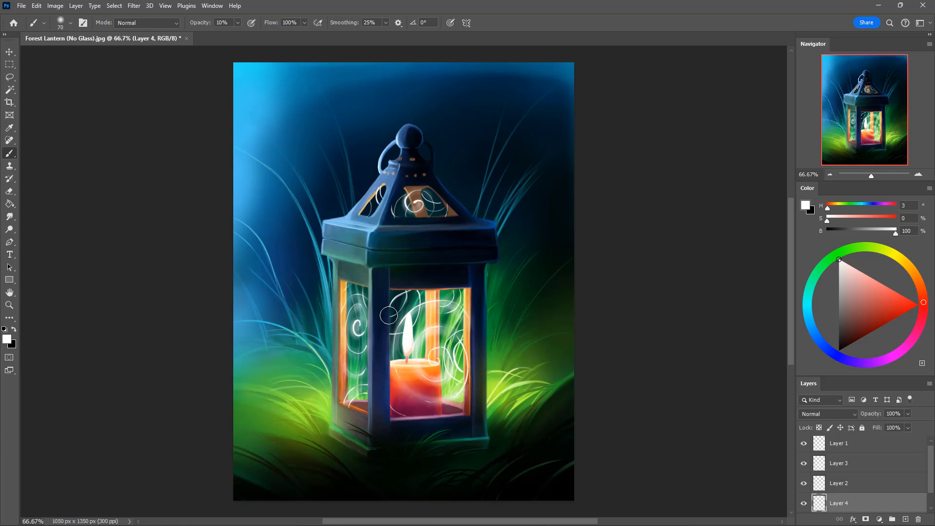
# Step: Add faint white haze behind the front window's upper-left swirls with a 70 px brush at 10% opacity, trimming it with a 100% eraser
pyautogui.moveTo(389, 316)
pyautogui.mouseDown()
pyautogui.moveTo(408, 286)
pyautogui.moveTo(387, 320)
pyautogui.moveTo(440, 302)
pyautogui.moveTo(415, 292)
pyautogui.moveTo(420, 305)
pyautogui.moveTo(389, 336)
pyautogui.mouseUp()
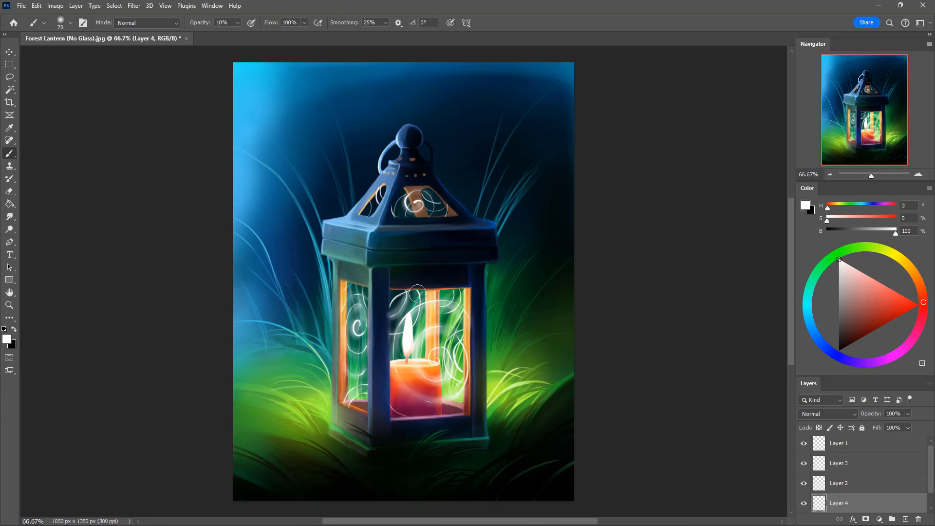
pyautogui.moveTo(419, 293); pyautogui.dragTo(389, 333)
pyautogui.moveTo(363, 291); pyautogui.dragTo(370, 313)
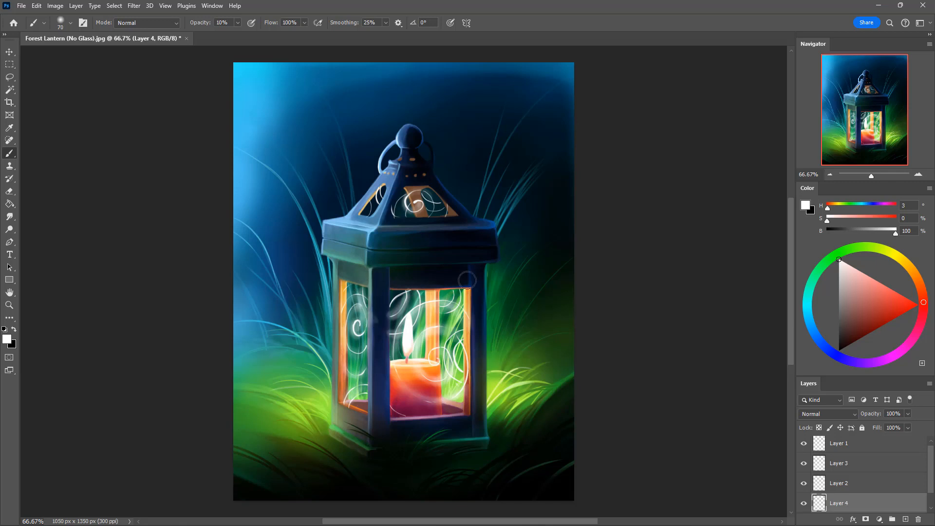
pyautogui.press('e')
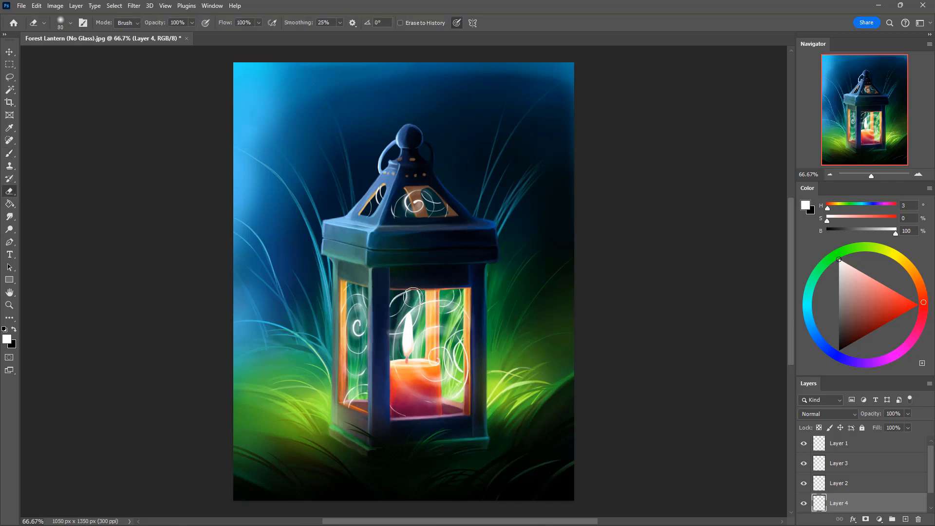
pyautogui.press('b')
pyautogui.moveTo(414, 296); pyautogui.dragTo(391, 334)
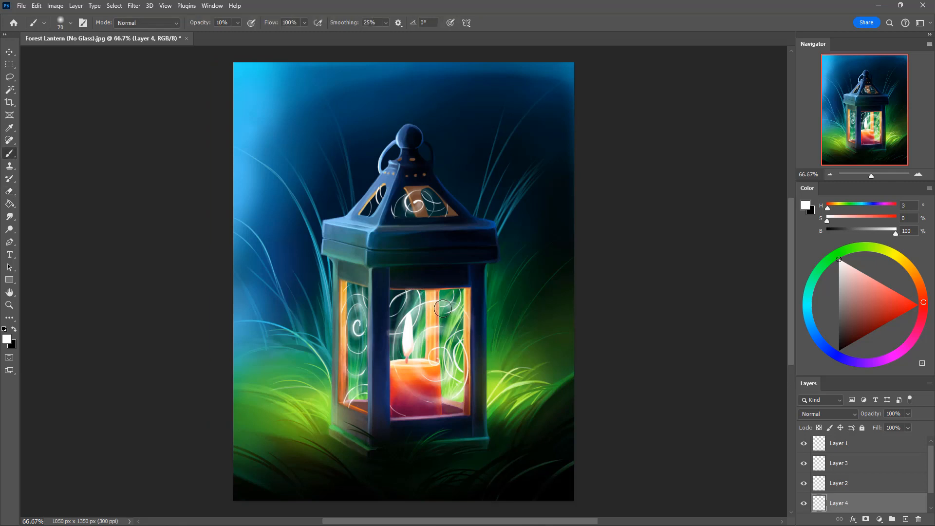
pyautogui.press('e')
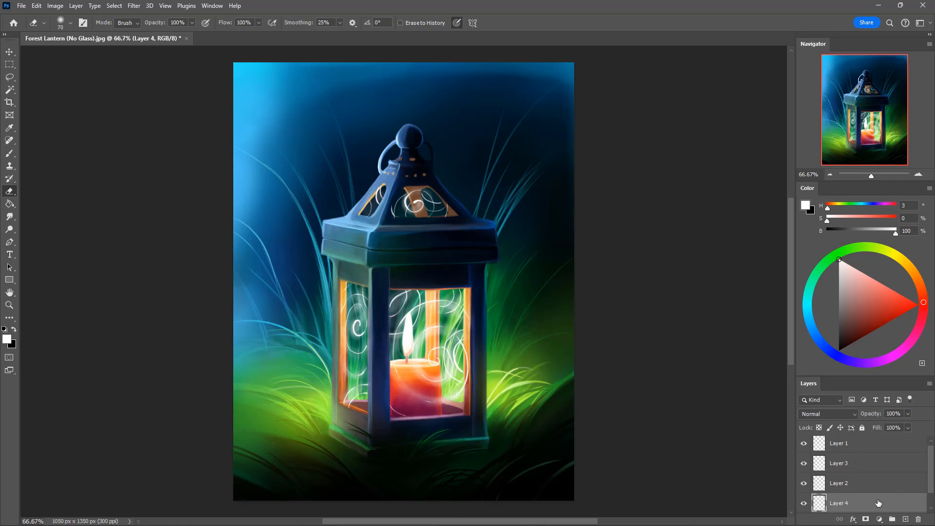
# Step: On a new layer above Layer 4, tint the glass behind the swirls cyan (H 181, S 100, B 100) at 10% opacity, erasing the spill
pyautogui.click(905, 520)
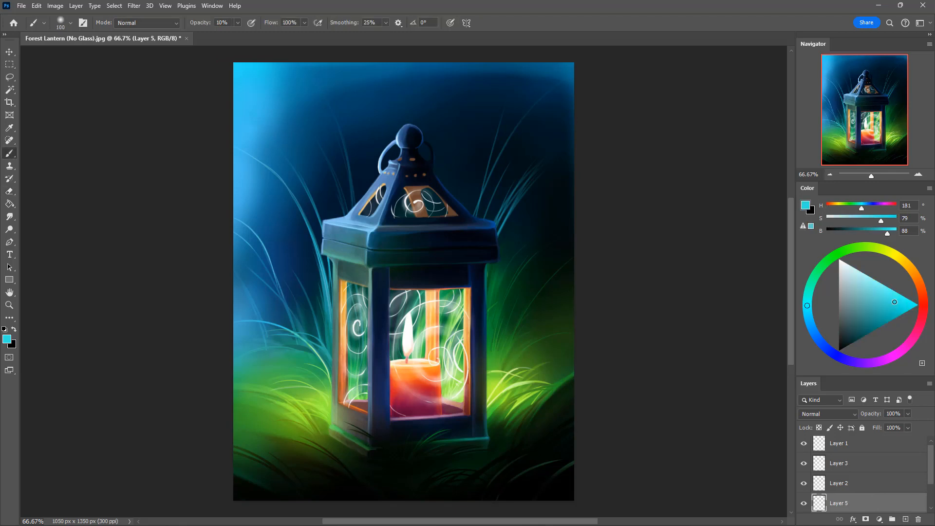
pyautogui.moveTo(893, 300)
pyautogui.mouseDown()
pyautogui.moveTo(924, 291)
pyautogui.moveTo(919, 304)
pyautogui.mouseUp()
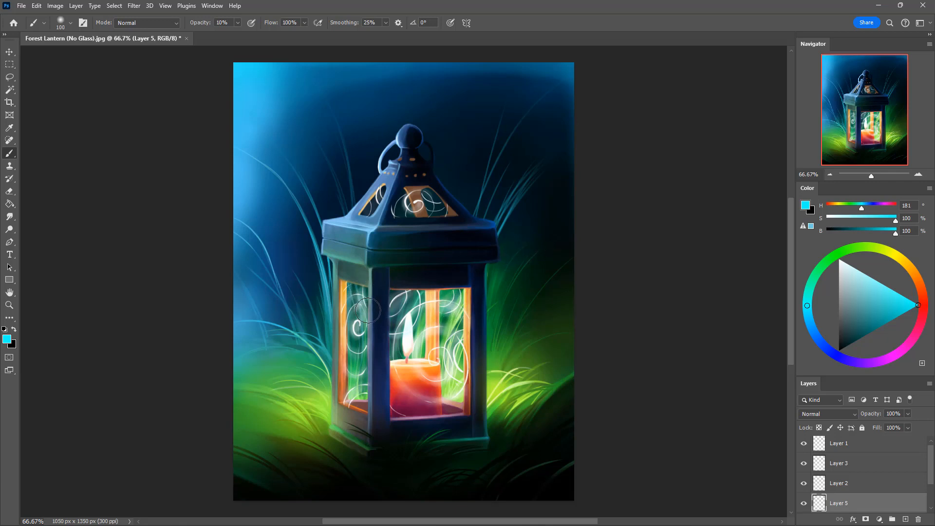
pyautogui.press('[')
pyautogui.press('[')
pyautogui.press('e')
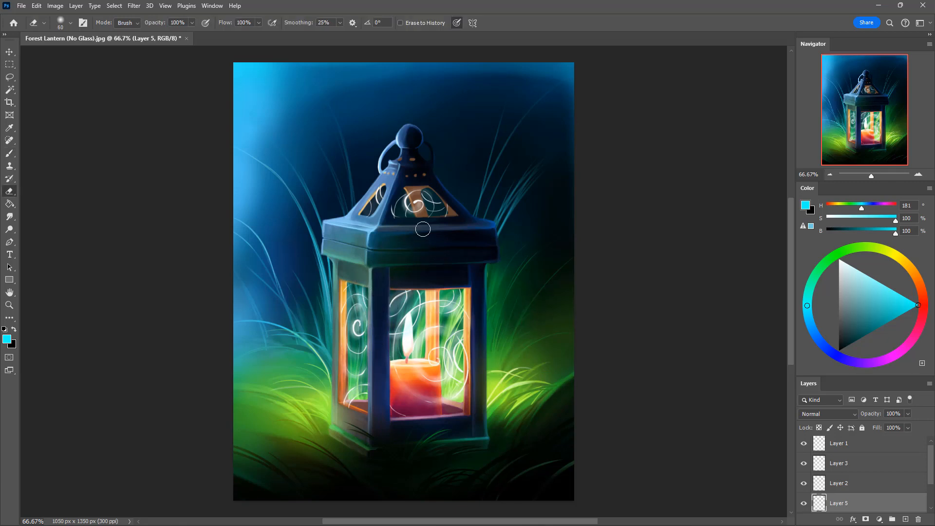
pyautogui.press('b')
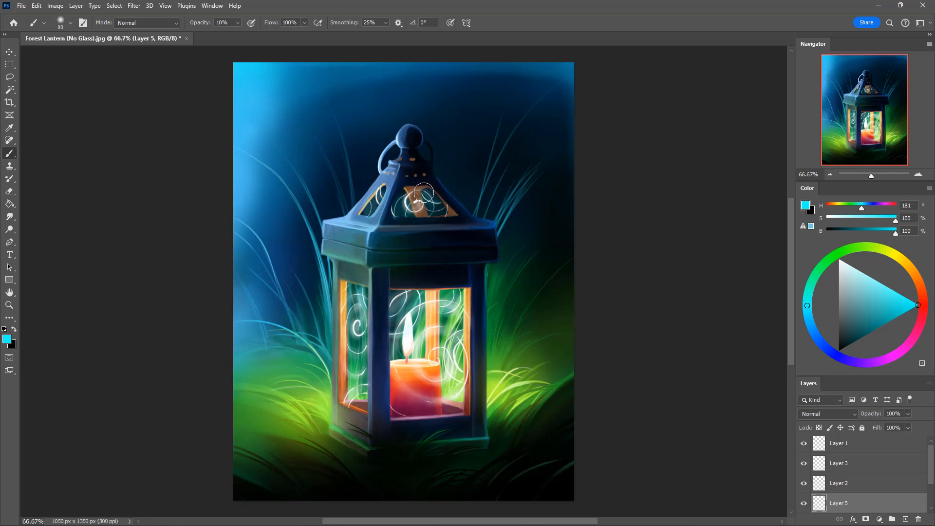
pyautogui.press('e')
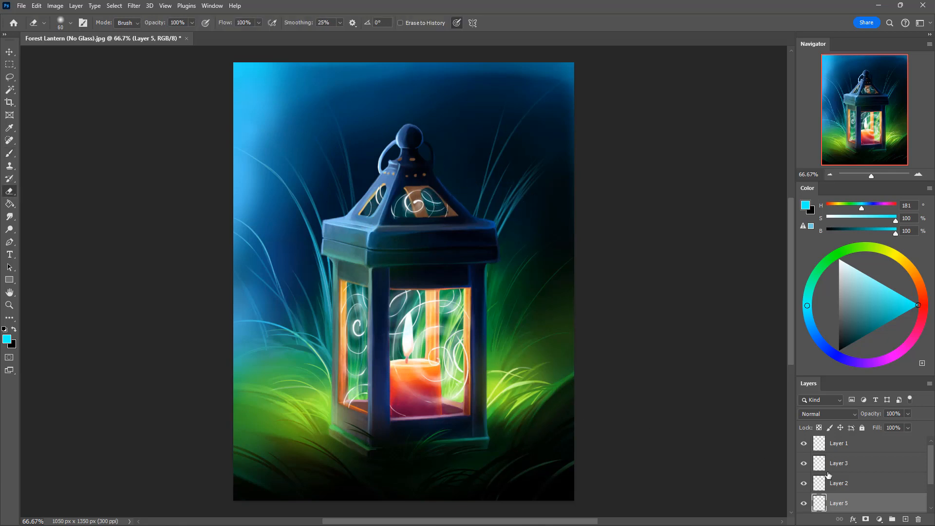
# Step: Create a new layer above Layer 2 and check what Layer 3 and Layer 1 contain by toggling their visibility
pyautogui.click(843, 482)
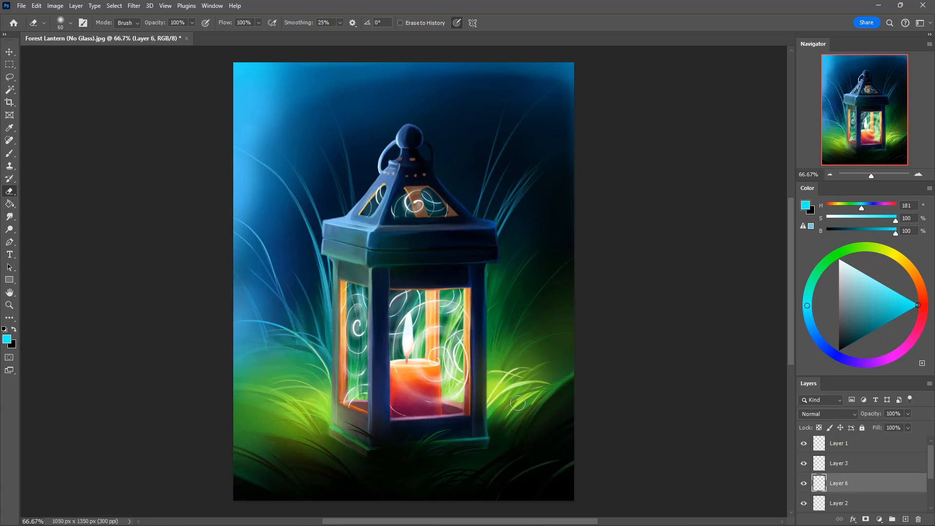
pyautogui.click(804, 467)
pyautogui.click(805, 467)
pyautogui.click(804, 444)
pyautogui.click(804, 444)
pyautogui.click(804, 444)
pyautogui.click(805, 444)
# Step: Paint a faint cyan glow over the window glass at 10% opacity on Layer 6 and trim it with a 60 px eraser
pyautogui.press('b')
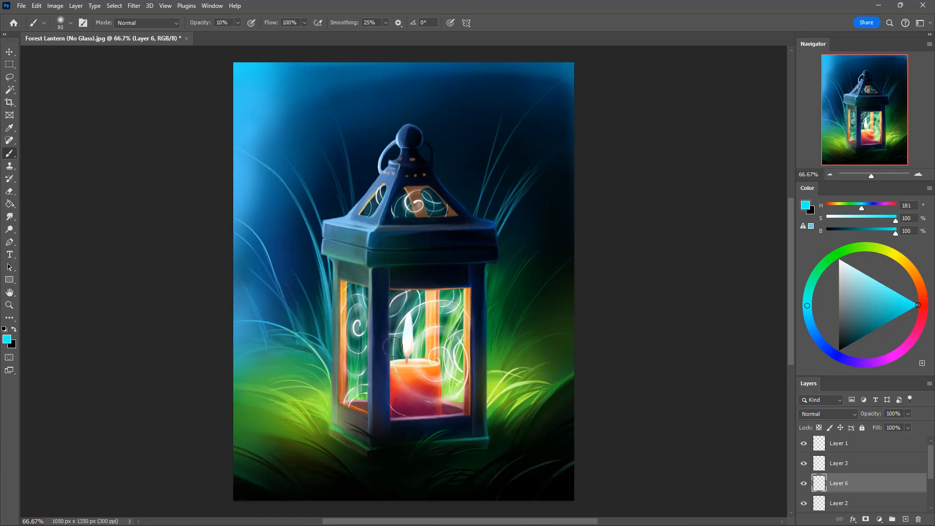
pyautogui.press('[')
pyautogui.press('e')
# Step: Add a new layer above Layer 1 and paint crisp white swirl highlights on the windows with a small brush at 100% opacity
pyautogui.moveTo(851, 301); pyautogui.dragTo(842, 251)
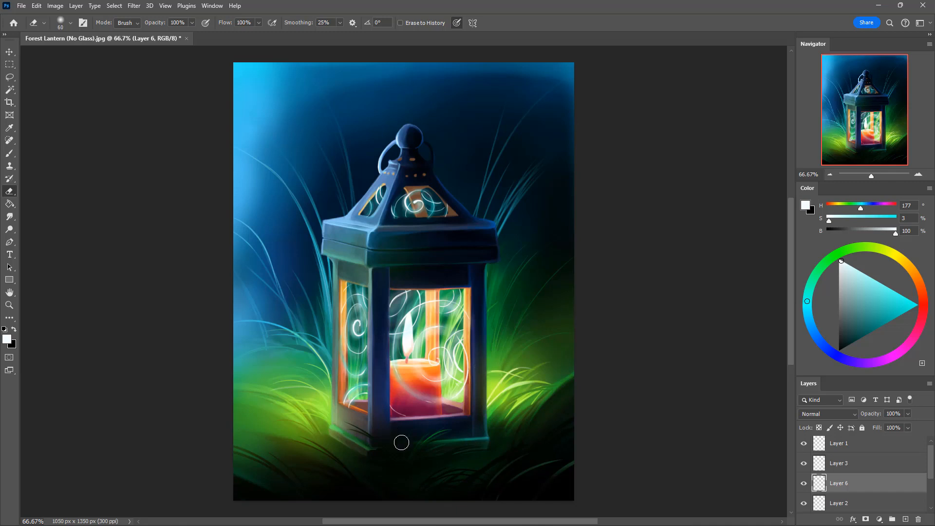
pyautogui.click(862, 445)
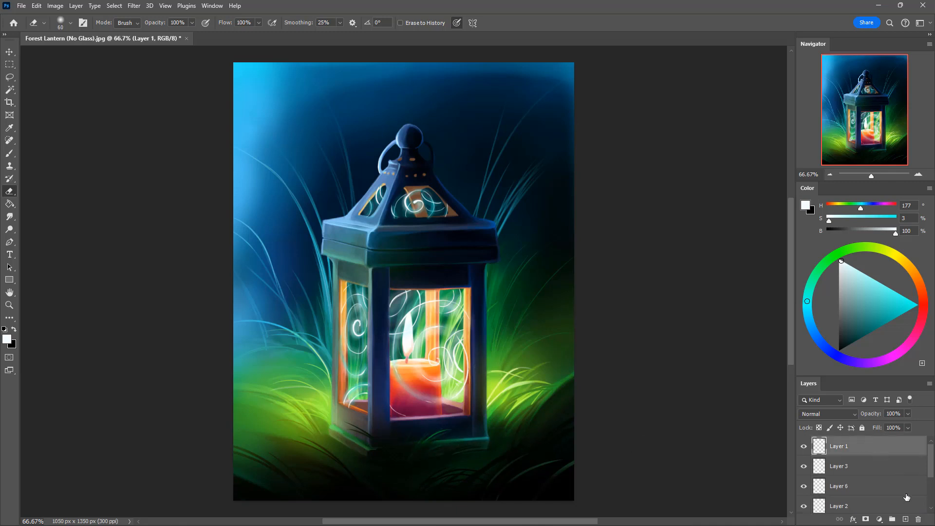
pyautogui.click(906, 519)
pyautogui.press('b')
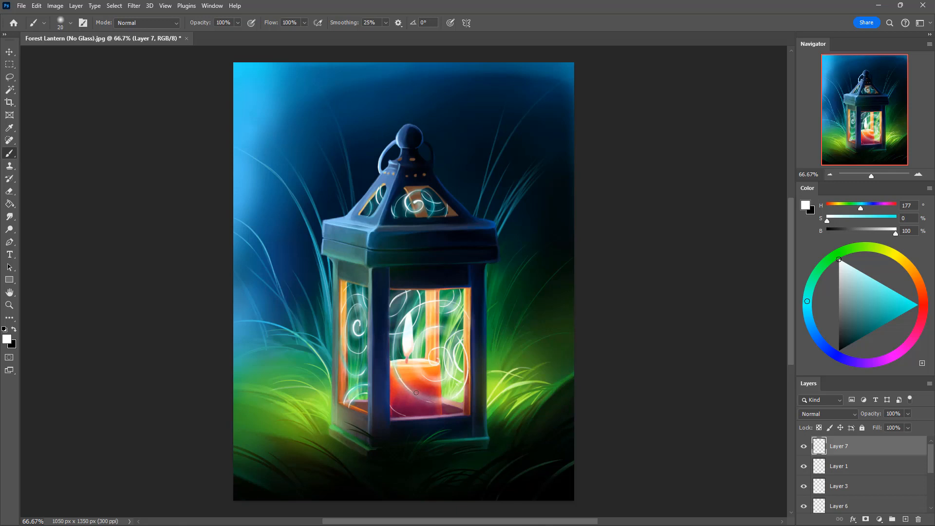
pyautogui.press('[')
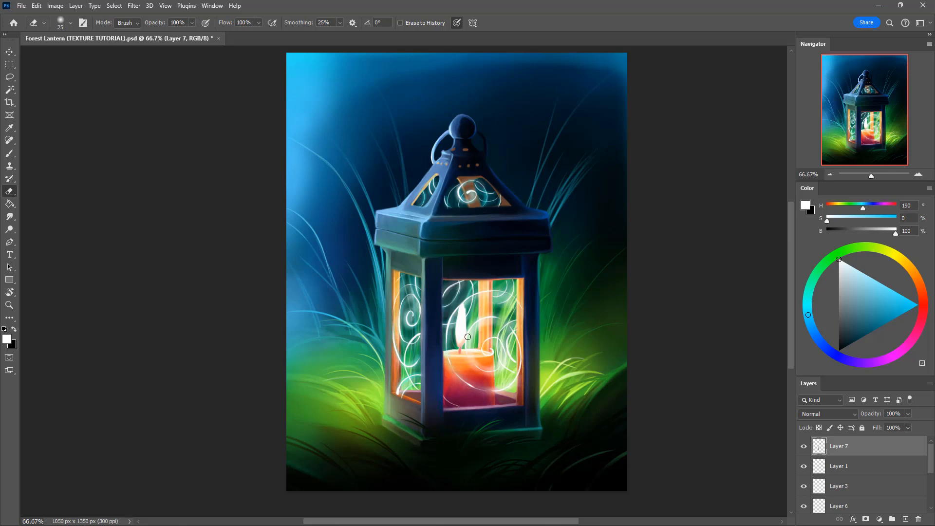
# Step: Hide every layer above the Background, from Layer 7 down to Layer 4
pyautogui.moveTo(804, 447); pyautogui.dragTo(806, 508)
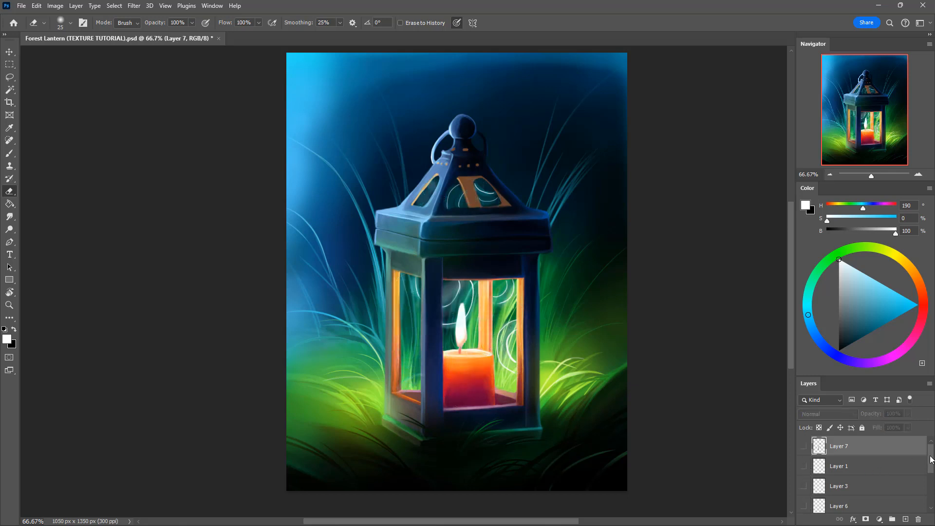
pyautogui.scroll(-3, 931, 459)
pyautogui.moveTo(803, 447)
pyautogui.mouseDown()
pyautogui.moveTo(804, 475)
pyautogui.moveTo(826, 486)
pyautogui.mouseUp()
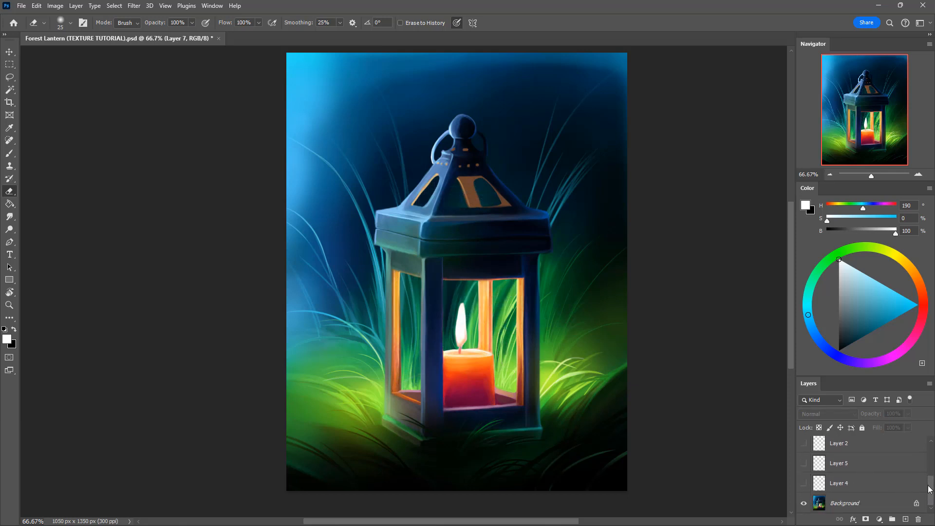
pyautogui.moveTo(931, 488); pyautogui.dragTo(930, 456)
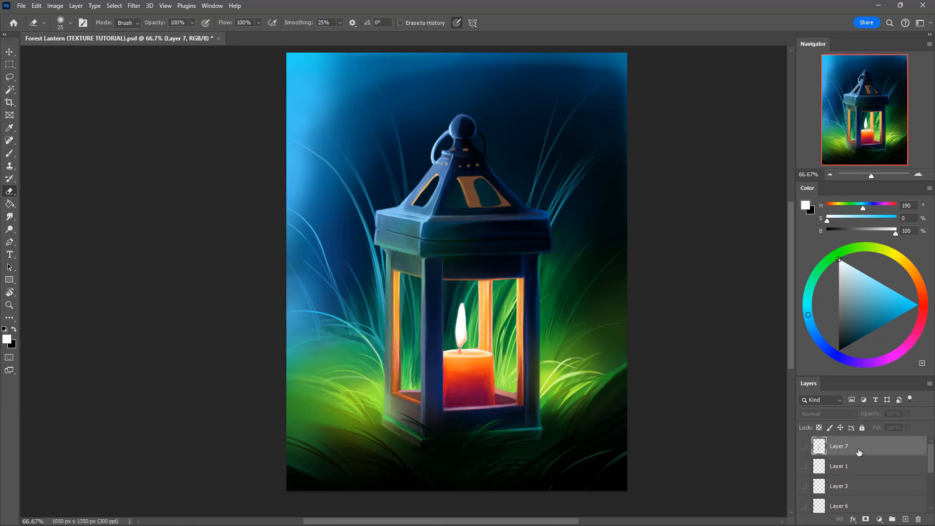
# Step: On a new top layer, block in all four lantern windows with solid yellow (H 60, S 100, B 100) and lock the layer's transparent pixels
pyautogui.click(905, 520)
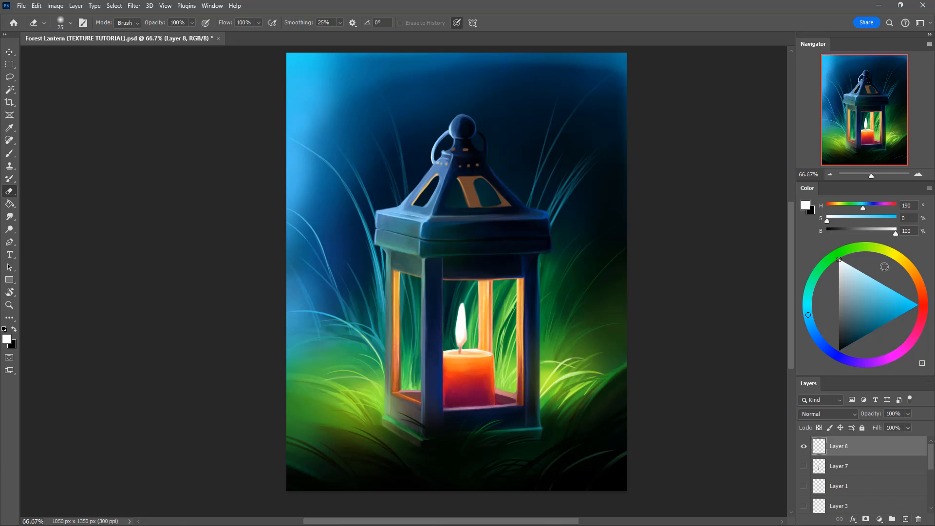
pyautogui.click(895, 254)
pyautogui.click(904, 302)
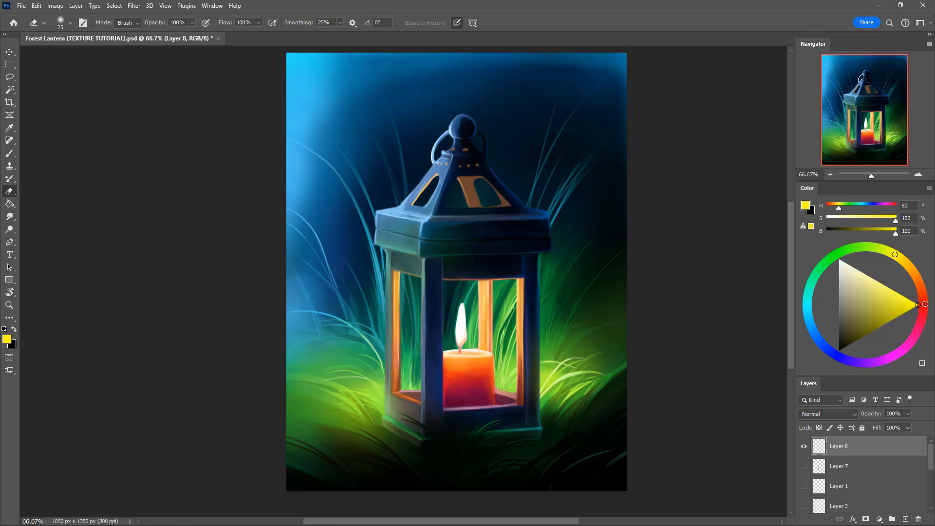
pyautogui.press('b')
pyautogui.moveTo(458, 304)
pyautogui.mouseDown()
pyautogui.moveTo(459, 372)
pyautogui.moveTo(455, 298)
pyautogui.moveTo(451, 407)
pyautogui.moveTo(514, 402)
pyautogui.moveTo(515, 283)
pyautogui.moveTo(447, 285)
pyautogui.moveTo(449, 363)
pyautogui.mouseUp()
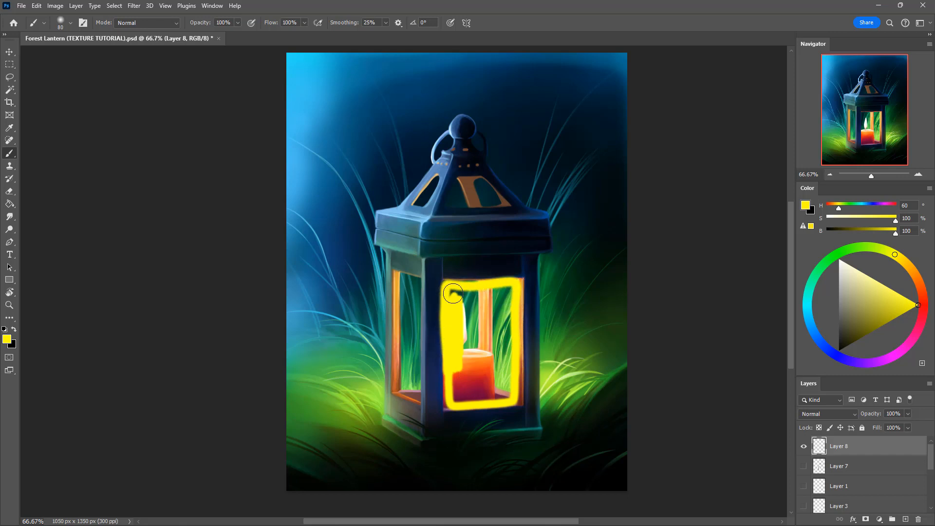
pyautogui.moveTo(453, 294)
pyautogui.mouseDown()
pyautogui.moveTo(502, 285)
pyautogui.moveTo(456, 358)
pyautogui.moveTo(482, 341)
pyautogui.moveTo(488, 317)
pyautogui.moveTo(506, 321)
pyautogui.moveTo(482, 390)
pyautogui.mouseUp()
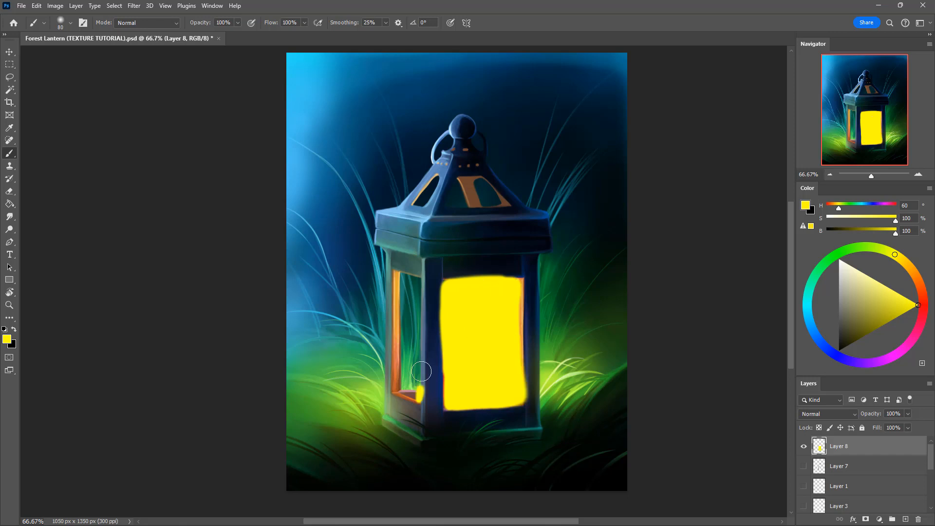
pyautogui.moveTo(420, 387)
pyautogui.mouseDown()
pyautogui.moveTo(418, 281)
pyautogui.moveTo(394, 274)
pyautogui.moveTo(398, 393)
pyautogui.moveTo(420, 396)
pyautogui.moveTo(415, 318)
pyautogui.moveTo(413, 393)
pyautogui.moveTo(410, 337)
pyautogui.moveTo(398, 370)
pyautogui.moveTo(411, 302)
pyautogui.moveTo(411, 336)
pyautogui.moveTo(402, 285)
pyautogui.moveTo(408, 304)
pyautogui.mouseUp()
pyautogui.moveTo(457, 182)
pyautogui.mouseDown()
pyautogui.moveTo(447, 209)
pyautogui.moveTo(505, 204)
pyautogui.moveTo(487, 179)
pyautogui.mouseUp()
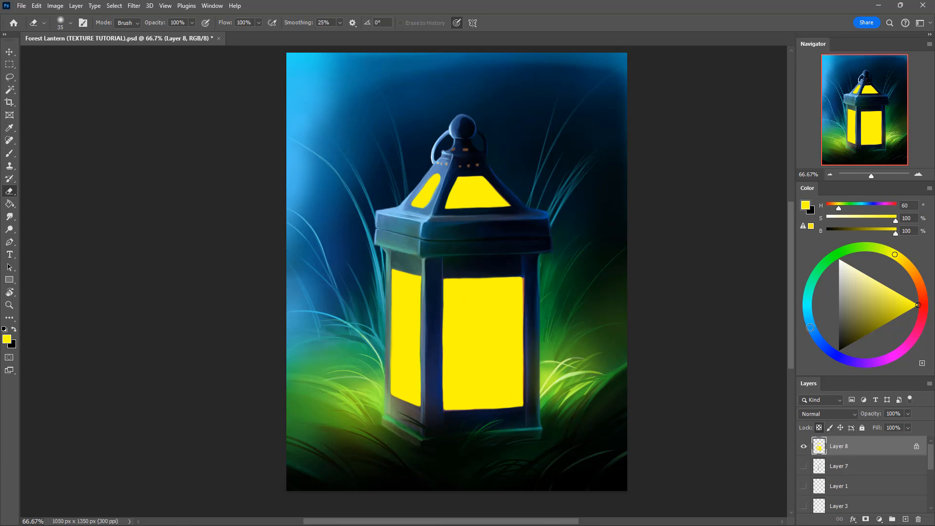
# Step: Shade the front window with orange (H 42, S 100, B 100) using a large soft brush, leaving a yellow glow at its centre
pyautogui.moveTo(894, 254); pyautogui.dragTo(914, 261)
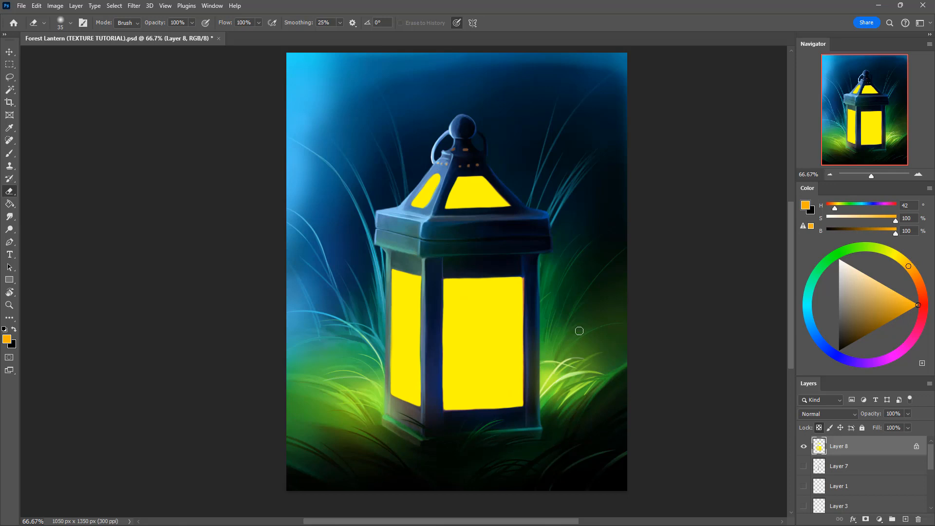
pyautogui.press('b')
pyautogui.press(']')
pyautogui.press(']')
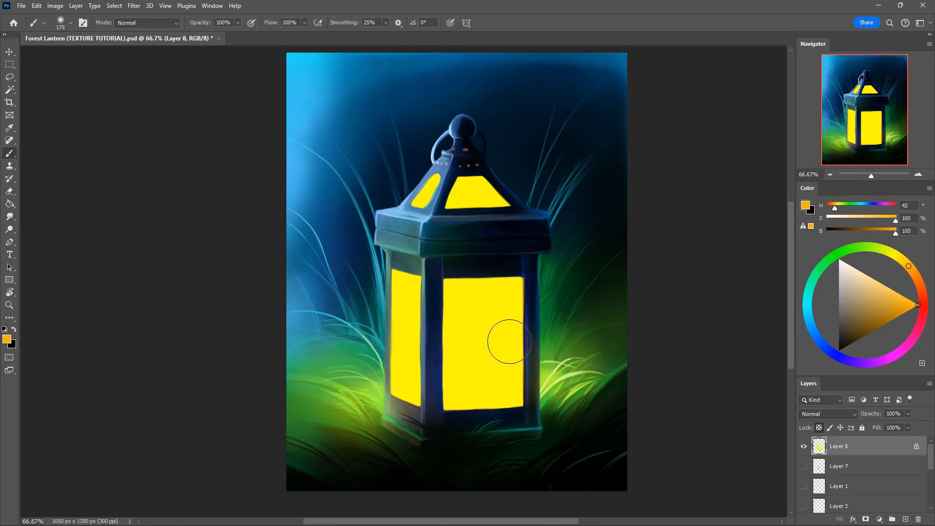
pyautogui.moveTo(522, 291)
pyautogui.mouseDown()
pyautogui.moveTo(440, 336)
pyautogui.moveTo(391, 377)
pyautogui.moveTo(518, 271)
pyautogui.moveTo(389, 333)
pyautogui.mouseUp()
pyautogui.hotkey('ctrl', 'z')
pyautogui.moveTo(495, 317)
pyautogui.mouseDown()
pyautogui.moveTo(471, 325)
pyautogui.moveTo(501, 344)
pyautogui.moveTo(478, 313)
pyautogui.moveTo(484, 351)
pyautogui.moveTo(494, 328)
pyautogui.moveTo(480, 315)
pyautogui.moveTo(495, 358)
pyautogui.moveTo(470, 312)
pyautogui.moveTo(510, 326)
pyautogui.moveTo(457, 341)
pyautogui.moveTo(514, 325)
pyautogui.moveTo(451, 331)
pyautogui.moveTo(455, 317)
pyautogui.moveTo(499, 325)
pyautogui.moveTo(464, 316)
pyautogui.moveTo(504, 339)
pyautogui.moveTo(494, 306)
pyautogui.moveTo(462, 324)
pyautogui.moveTo(491, 320)
pyautogui.moveTo(470, 364)
pyautogui.moveTo(492, 313)
pyautogui.moveTo(469, 312)
pyautogui.moveTo(504, 342)
pyautogui.moveTo(471, 342)
pyautogui.moveTo(471, 291)
pyautogui.moveTo(447, 318)
pyautogui.moveTo(499, 292)
pyautogui.moveTo(517, 323)
pyautogui.moveTo(482, 359)
pyautogui.moveTo(447, 368)
pyautogui.moveTo(487, 383)
pyautogui.moveTo(463, 363)
pyautogui.moveTo(443, 361)
pyautogui.moveTo(499, 373)
pyautogui.moveTo(455, 365)
pyautogui.moveTo(497, 388)
pyautogui.moveTo(518, 354)
pyautogui.moveTo(445, 384)
pyautogui.moveTo(479, 390)
pyautogui.moveTo(517, 334)
pyautogui.moveTo(482, 397)
pyautogui.moveTo(447, 386)
pyautogui.moveTo(512, 371)
pyautogui.moveTo(445, 320)
pyautogui.moveTo(504, 303)
pyautogui.moveTo(461, 314)
pyautogui.moveTo(485, 284)
pyautogui.moveTo(505, 309)
pyautogui.moveTo(498, 291)
pyautogui.moveTo(515, 336)
pyautogui.moveTo(490, 303)
pyautogui.moveTo(447, 339)
pyautogui.moveTo(438, 319)
pyautogui.moveTo(510, 296)
pyautogui.moveTo(489, 288)
pyautogui.moveTo(517, 343)
pyautogui.moveTo(452, 387)
pyautogui.moveTo(501, 365)
pyautogui.mouseUp()
# Step: Set the brush opacity to 30% and mottle the side window and both roof windows with orange, using a smaller brush for the roof
pyautogui.press('3')
pyautogui.moveTo(413, 336)
pyautogui.mouseDown()
pyautogui.moveTo(404, 311)
pyautogui.moveTo(406, 351)
pyautogui.moveTo(403, 292)
pyautogui.moveTo(420, 320)
pyautogui.moveTo(407, 294)
pyautogui.moveTo(408, 387)
pyautogui.mouseUp()
pyautogui.press('[')
pyautogui.moveTo(460, 192)
pyautogui.mouseDown()
pyautogui.moveTo(487, 200)
pyautogui.moveTo(486, 182)
pyautogui.moveTo(492, 195)
pyautogui.mouseUp()
pyautogui.moveTo(429, 182)
pyautogui.mouseDown()
pyautogui.moveTo(422, 197)
pyautogui.moveTo(427, 191)
pyautogui.mouseUp()
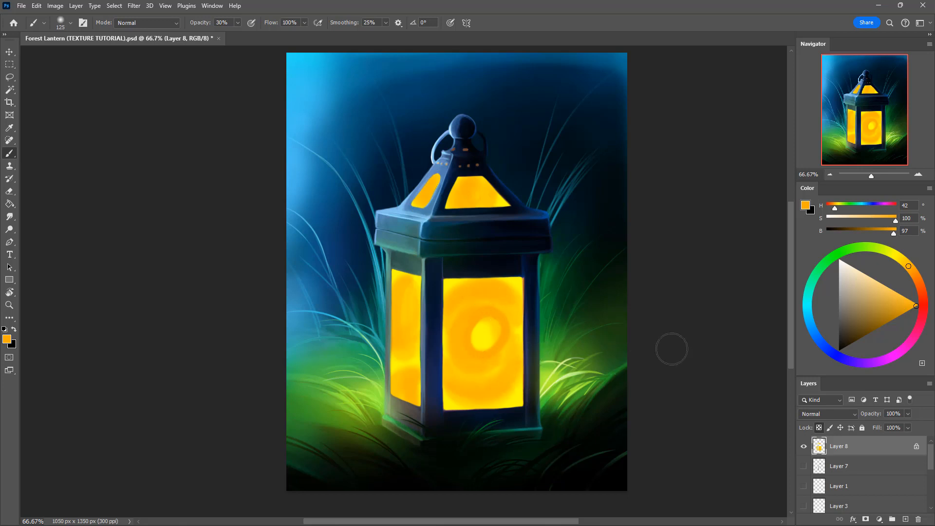
# Step: Paint red-orange (H 11, S 100, B 79) around the front window's edges and as a ring around its bright centre at 30% opacity
pyautogui.click(919, 282)
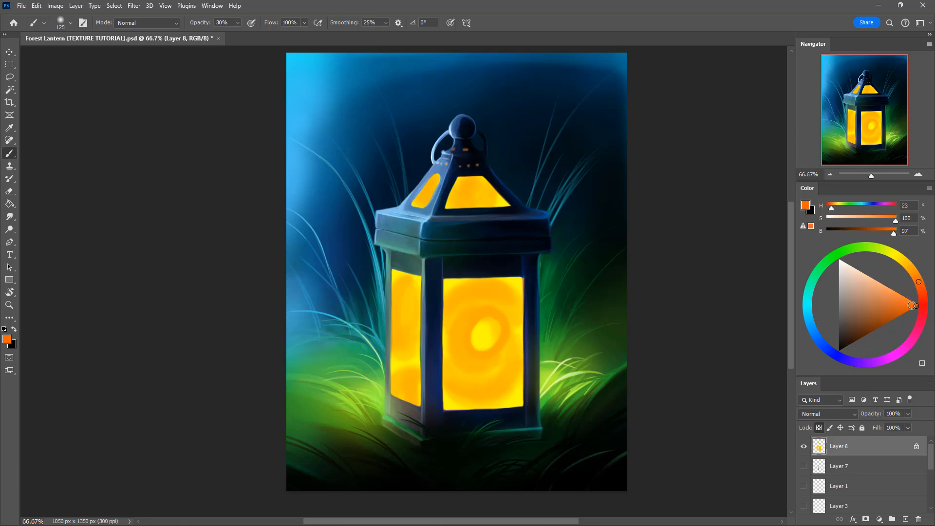
pyautogui.moveTo(915, 306); pyautogui.dragTo(901, 314)
pyautogui.click(925, 293)
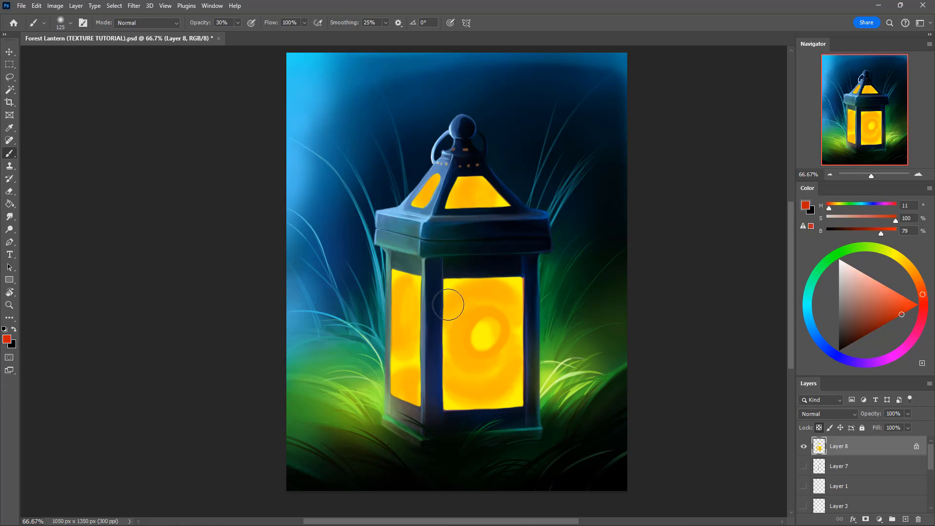
pyautogui.moveTo(444, 299)
pyautogui.mouseDown()
pyautogui.moveTo(472, 280)
pyautogui.moveTo(442, 291)
pyautogui.moveTo(474, 275)
pyautogui.moveTo(439, 328)
pyautogui.moveTo(449, 287)
pyautogui.moveTo(509, 280)
pyautogui.moveTo(498, 285)
pyautogui.moveTo(534, 307)
pyautogui.moveTo(500, 292)
pyautogui.moveTo(444, 314)
pyautogui.moveTo(506, 305)
pyautogui.mouseUp()
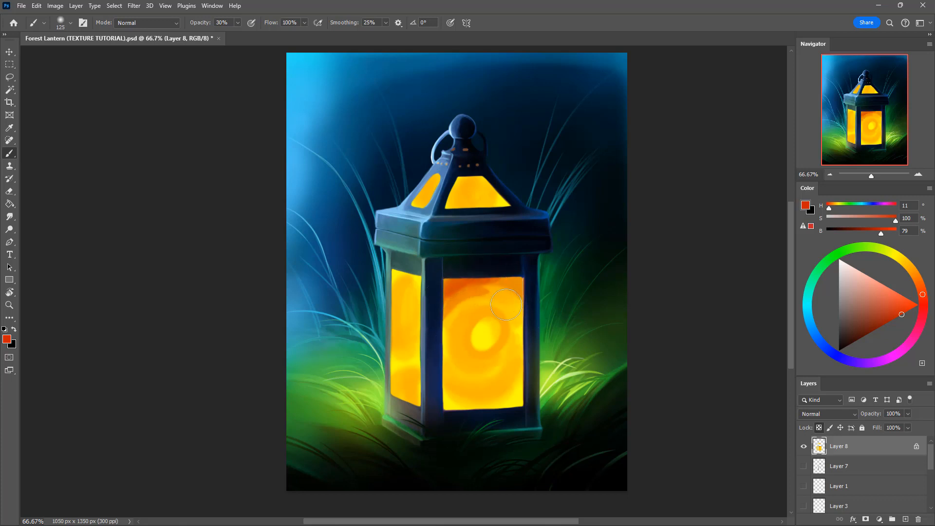
pyautogui.moveTo(450, 343)
pyautogui.mouseDown()
pyautogui.moveTo(434, 369)
pyautogui.moveTo(487, 413)
pyautogui.moveTo(439, 383)
pyautogui.moveTo(484, 408)
pyautogui.moveTo(509, 394)
pyautogui.moveTo(466, 403)
pyautogui.moveTo(532, 364)
pyautogui.moveTo(531, 374)
pyautogui.moveTo(438, 405)
pyautogui.moveTo(495, 380)
pyautogui.mouseUp()
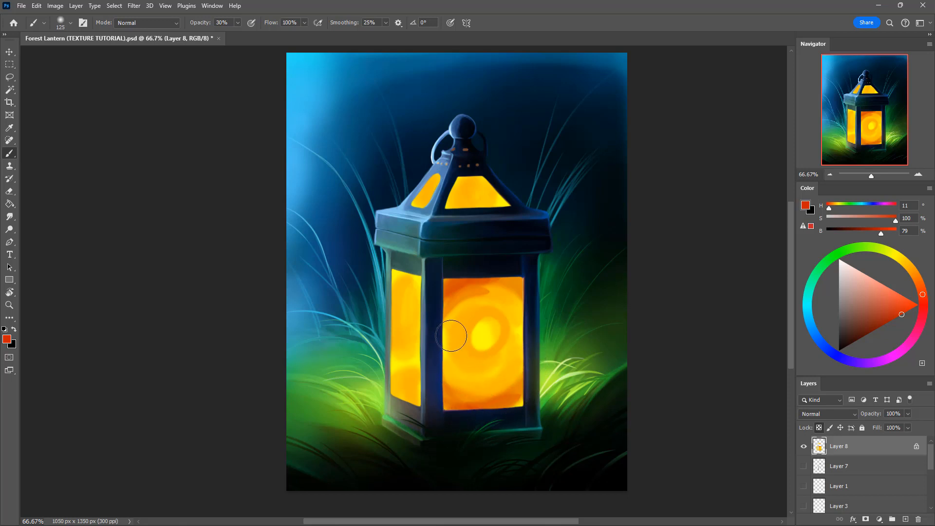
pyautogui.moveTo(451, 336)
pyautogui.mouseDown()
pyautogui.moveTo(475, 383)
pyautogui.moveTo(532, 353)
pyautogui.moveTo(458, 362)
pyautogui.moveTo(449, 352)
pyautogui.moveTo(470, 310)
pyautogui.moveTo(457, 324)
pyautogui.moveTo(483, 385)
pyautogui.moveTo(553, 336)
pyautogui.moveTo(478, 341)
pyautogui.moveTo(491, 308)
pyautogui.moveTo(482, 336)
pyautogui.moveTo(463, 344)
pyautogui.moveTo(468, 313)
pyautogui.moveTo(493, 305)
pyautogui.moveTo(520, 339)
pyautogui.moveTo(511, 318)
pyautogui.moveTo(468, 311)
pyautogui.moveTo(455, 356)
pyautogui.moveTo(474, 310)
pyautogui.moveTo(451, 329)
pyautogui.moveTo(481, 372)
pyautogui.moveTo(451, 338)
pyautogui.moveTo(504, 383)
pyautogui.moveTo(529, 336)
pyautogui.moveTo(514, 322)
pyautogui.moveTo(520, 345)
pyautogui.mouseUp()
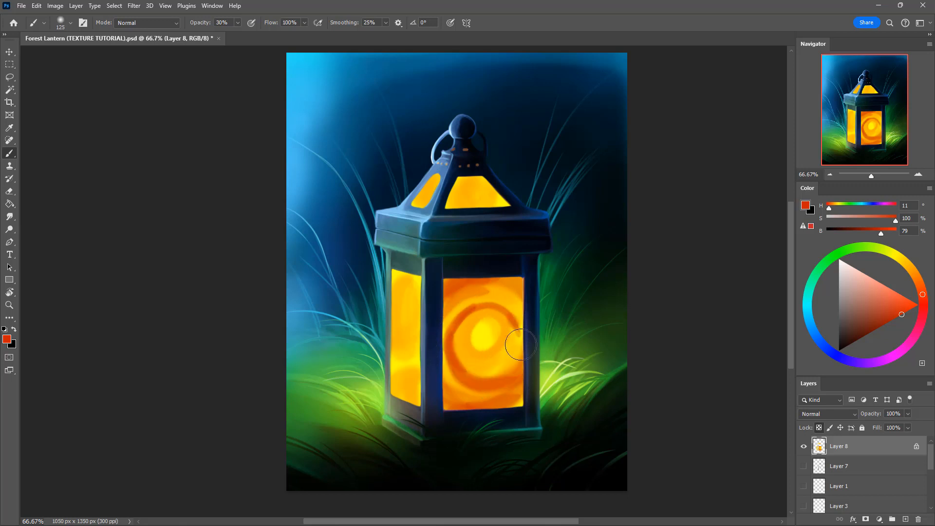
# Step: Add red-orange swirls and patches to the side and roof windows, and deepen the front window's outer edges with the same color
pyautogui.moveTo(411, 322)
pyautogui.mouseDown()
pyautogui.moveTo(410, 285)
pyautogui.moveTo(409, 317)
pyautogui.moveTo(392, 312)
pyautogui.moveTo(410, 289)
pyautogui.moveTo(424, 307)
pyautogui.moveTo(401, 355)
pyautogui.moveTo(416, 294)
pyautogui.moveTo(408, 275)
pyautogui.moveTo(388, 296)
pyautogui.moveTo(418, 286)
pyautogui.moveTo(393, 279)
pyautogui.moveTo(421, 284)
pyautogui.moveTo(411, 270)
pyautogui.moveTo(391, 311)
pyautogui.moveTo(401, 287)
pyautogui.moveTo(424, 281)
pyautogui.moveTo(390, 395)
pyautogui.moveTo(391, 387)
pyautogui.moveTo(422, 373)
pyautogui.moveTo(404, 433)
pyautogui.moveTo(420, 381)
pyautogui.moveTo(405, 373)
pyautogui.moveTo(400, 417)
pyautogui.moveTo(398, 377)
pyautogui.moveTo(412, 416)
pyautogui.moveTo(412, 375)
pyautogui.moveTo(402, 384)
pyautogui.moveTo(412, 365)
pyautogui.moveTo(386, 417)
pyautogui.moveTo(386, 382)
pyautogui.moveTo(425, 369)
pyautogui.mouseUp()
pyautogui.moveTo(424, 402)
pyautogui.mouseDown()
pyautogui.moveTo(405, 378)
pyautogui.moveTo(412, 416)
pyautogui.moveTo(395, 394)
pyautogui.moveTo(427, 403)
pyautogui.moveTo(402, 375)
pyautogui.moveTo(392, 428)
pyautogui.moveTo(420, 401)
pyautogui.mouseUp()
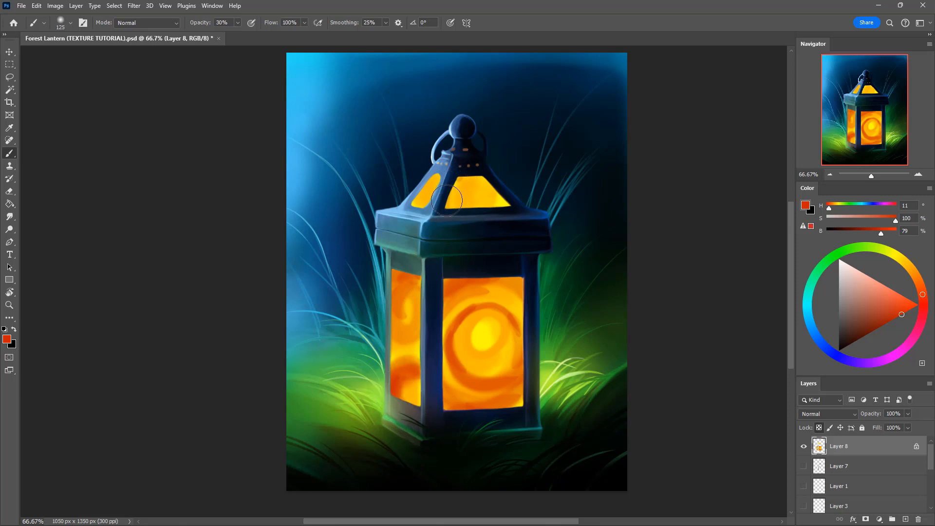
pyautogui.moveTo(470, 230)
pyautogui.mouseDown()
pyautogui.moveTo(497, 224)
pyautogui.moveTo(487, 183)
pyautogui.moveTo(485, 210)
pyautogui.moveTo(456, 195)
pyautogui.moveTo(496, 204)
pyautogui.moveTo(489, 188)
pyautogui.moveTo(486, 207)
pyautogui.mouseUp()
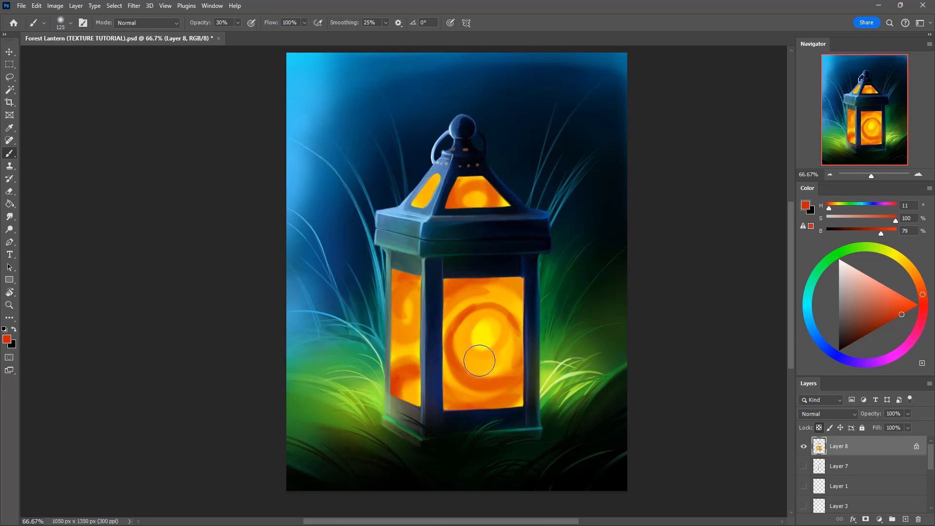
pyautogui.moveTo(425, 200)
pyautogui.mouseDown()
pyautogui.moveTo(429, 191)
pyautogui.moveTo(417, 222)
pyautogui.mouseUp()
pyautogui.moveTo(429, 173)
pyautogui.mouseDown()
pyautogui.moveTo(423, 212)
pyautogui.moveTo(428, 179)
pyautogui.moveTo(443, 192)
pyautogui.moveTo(428, 202)
pyautogui.moveTo(430, 174)
pyautogui.moveTo(434, 218)
pyautogui.mouseUp()
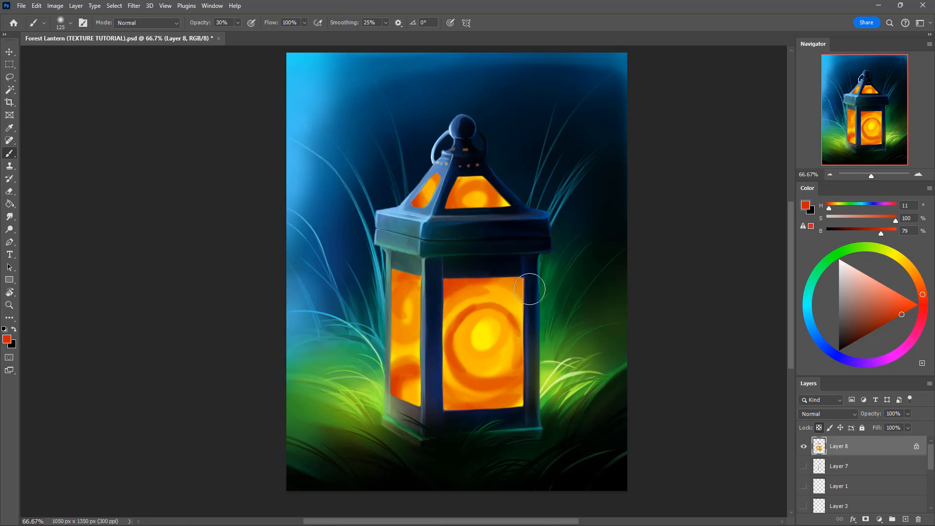
pyautogui.moveTo(485, 280)
pyautogui.mouseDown()
pyautogui.moveTo(543, 324)
pyautogui.moveTo(494, 277)
pyautogui.moveTo(535, 316)
pyautogui.moveTo(497, 279)
pyautogui.moveTo(439, 356)
pyautogui.moveTo(480, 283)
pyautogui.moveTo(469, 279)
pyautogui.moveTo(510, 413)
pyautogui.mouseUp()
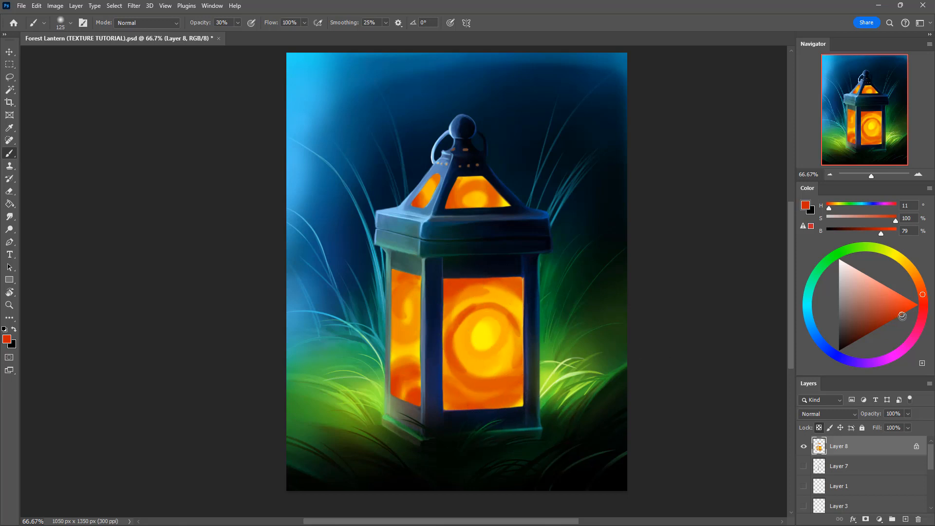
# Step: Darken the outer rings and edges of the front, side and roof windows with dark red (H 11, S 100, B 54) at 30% opacity
pyautogui.moveTo(901, 315); pyautogui.dragTo(896, 331)
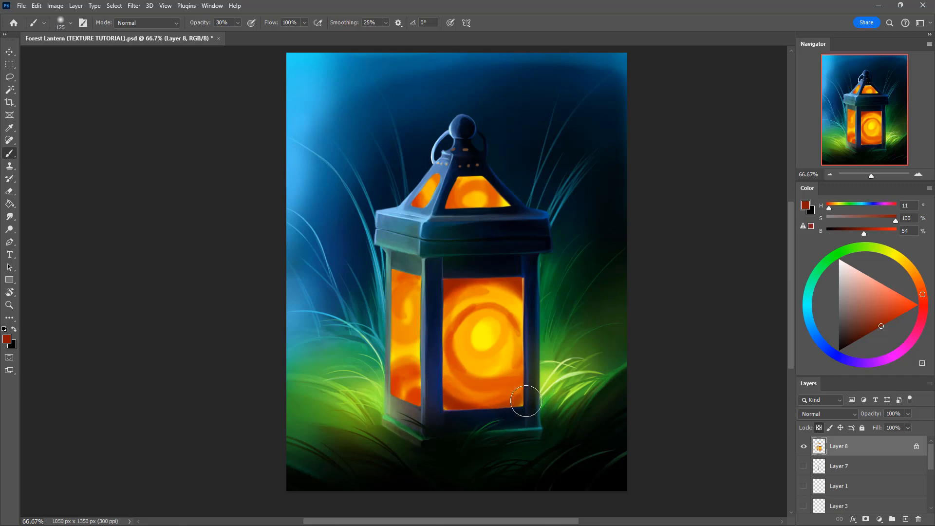
pyautogui.moveTo(444, 349)
pyautogui.mouseDown()
pyautogui.moveTo(504, 383)
pyautogui.moveTo(465, 362)
pyautogui.moveTo(480, 391)
pyautogui.moveTo(531, 363)
pyautogui.mouseUp()
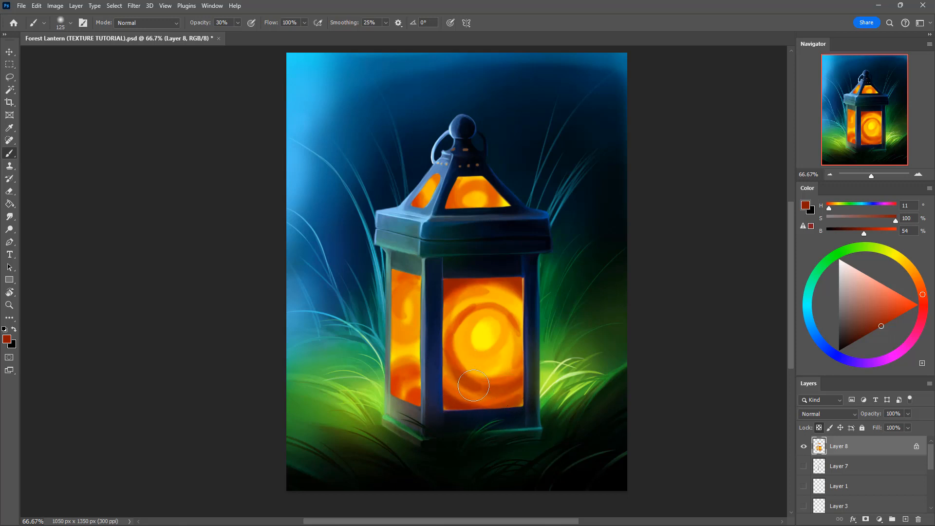
pyautogui.moveTo(466, 372); pyautogui.dragTo(538, 343)
pyautogui.moveTo(500, 386)
pyautogui.mouseDown()
pyautogui.moveTo(535, 335)
pyautogui.moveTo(473, 385)
pyautogui.moveTo(511, 375)
pyautogui.moveTo(461, 323)
pyautogui.moveTo(448, 365)
pyautogui.moveTo(489, 371)
pyautogui.moveTo(455, 372)
pyautogui.moveTo(533, 354)
pyautogui.moveTo(526, 347)
pyautogui.moveTo(526, 359)
pyautogui.moveTo(517, 320)
pyautogui.moveTo(467, 312)
pyautogui.moveTo(452, 380)
pyautogui.moveTo(529, 341)
pyautogui.mouseUp()
pyautogui.moveTo(442, 315); pyautogui.dragTo(529, 298)
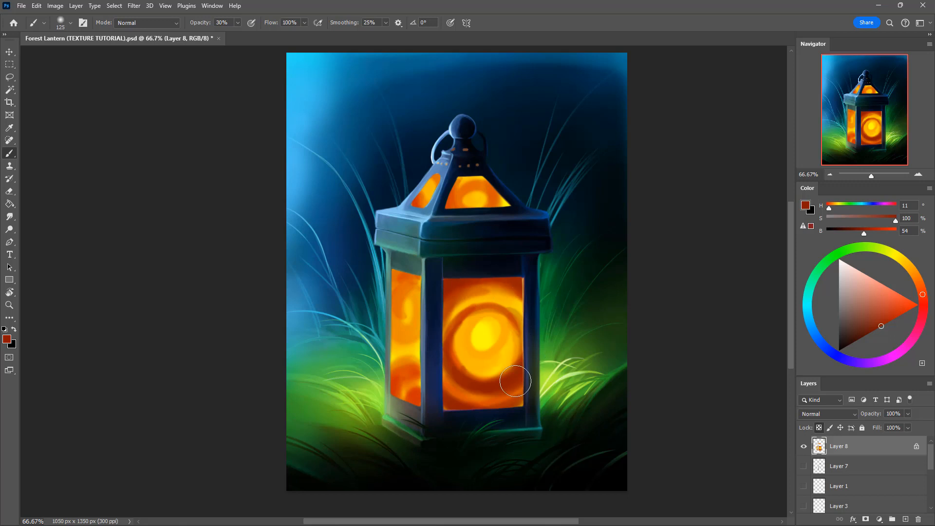
pyautogui.moveTo(393, 336)
pyautogui.mouseDown()
pyautogui.moveTo(427, 287)
pyautogui.moveTo(421, 317)
pyautogui.moveTo(391, 303)
pyautogui.moveTo(418, 334)
pyautogui.moveTo(407, 326)
pyautogui.mouseUp()
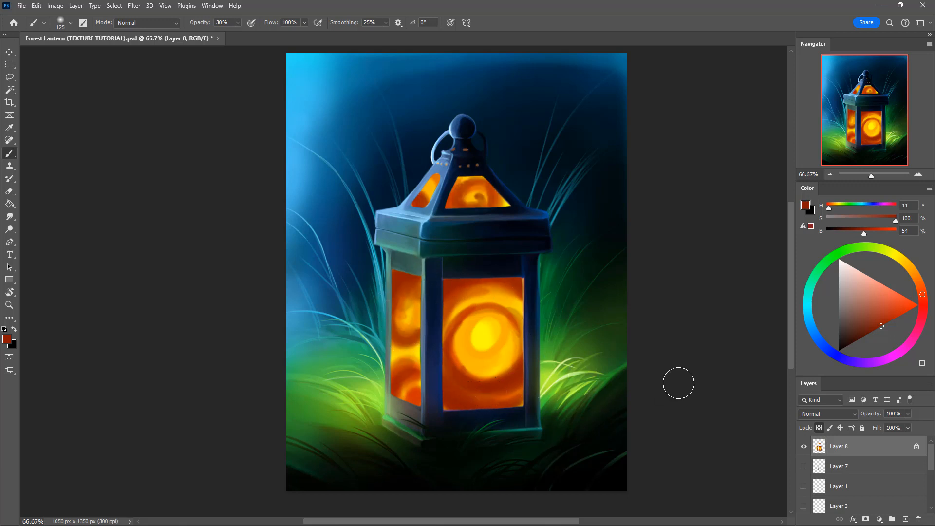
# Step: Darken the edges of the front, side and roof windows with very dark red (H 1, S 100, B 36) at 30% opacity
pyautogui.moveTo(881, 326); pyautogui.dragTo(868, 334)
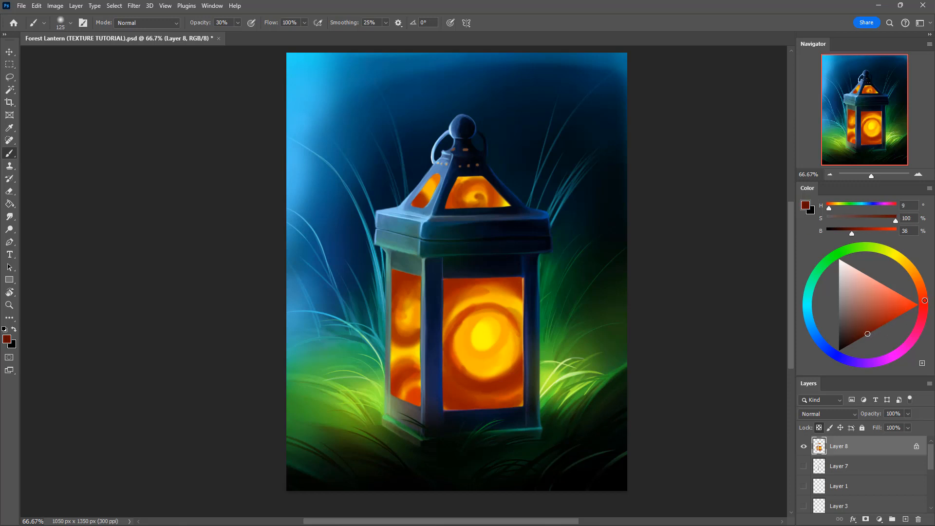
pyautogui.moveTo(924, 300); pyautogui.dragTo(925, 303)
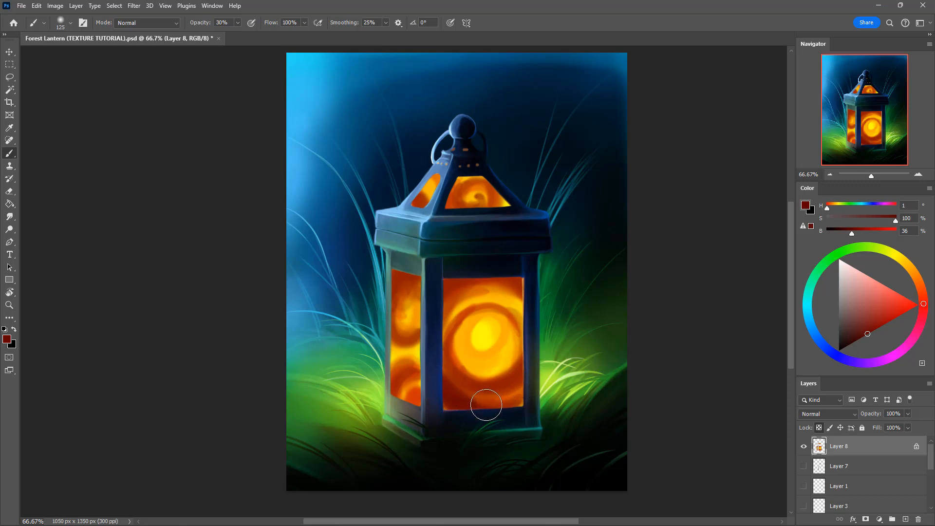
pyautogui.moveTo(442, 357)
pyautogui.mouseDown()
pyautogui.moveTo(460, 384)
pyautogui.moveTo(470, 371)
pyautogui.moveTo(445, 366)
pyautogui.moveTo(520, 385)
pyautogui.moveTo(527, 371)
pyautogui.moveTo(473, 392)
pyautogui.moveTo(446, 366)
pyautogui.moveTo(481, 392)
pyautogui.moveTo(529, 366)
pyautogui.moveTo(493, 391)
pyautogui.mouseUp()
pyautogui.moveTo(440, 296)
pyautogui.mouseDown()
pyautogui.moveTo(464, 274)
pyautogui.moveTo(429, 310)
pyautogui.moveTo(463, 273)
pyautogui.moveTo(512, 272)
pyautogui.moveTo(442, 291)
pyautogui.moveTo(463, 278)
pyautogui.moveTo(535, 280)
pyautogui.moveTo(479, 273)
pyautogui.mouseUp()
pyautogui.moveTo(479, 273); pyautogui.dragTo(542, 284)
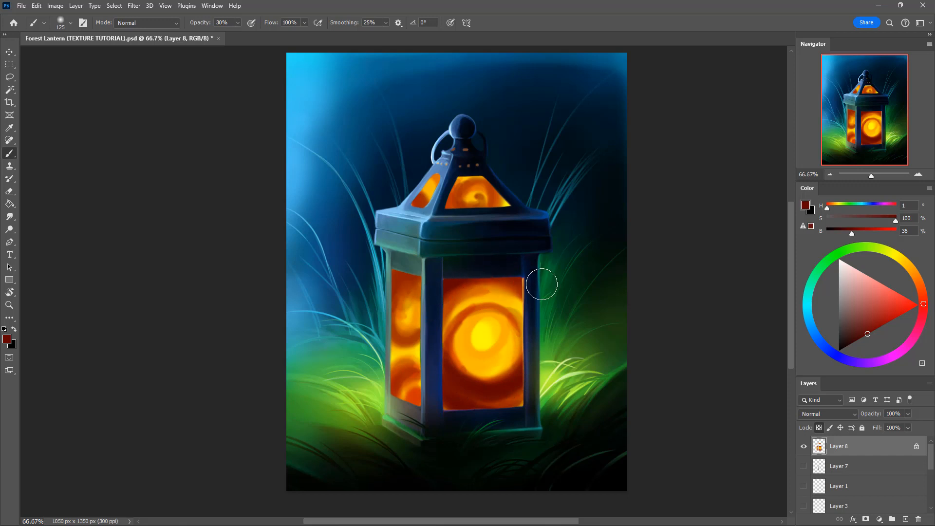
pyautogui.moveTo(528, 373)
pyautogui.mouseDown()
pyautogui.moveTo(470, 405)
pyautogui.moveTo(532, 369)
pyautogui.moveTo(450, 395)
pyautogui.moveTo(442, 353)
pyautogui.moveTo(443, 370)
pyautogui.moveTo(459, 292)
pyautogui.moveTo(474, 279)
pyautogui.moveTo(524, 283)
pyautogui.moveTo(525, 370)
pyautogui.moveTo(479, 394)
pyautogui.moveTo(443, 370)
pyautogui.moveTo(514, 390)
pyautogui.moveTo(537, 357)
pyautogui.moveTo(513, 393)
pyautogui.mouseUp()
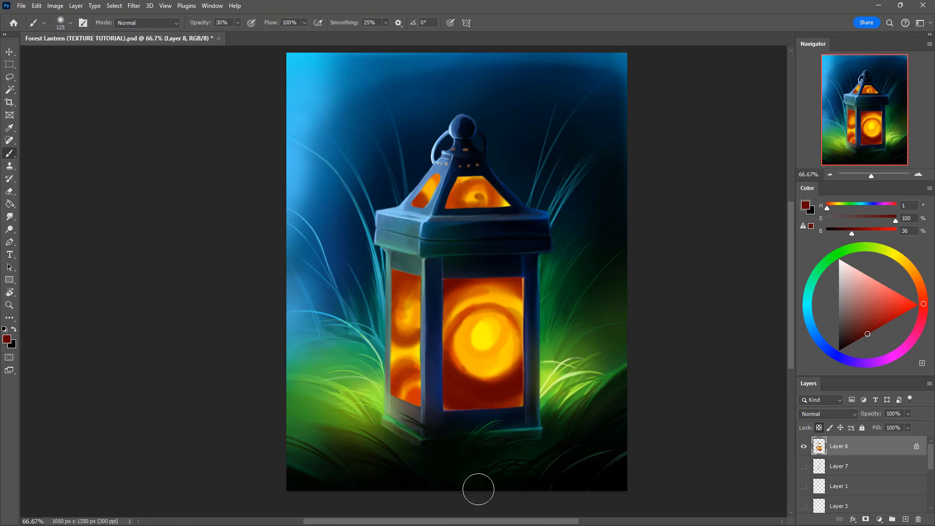
pyautogui.moveTo(419, 273)
pyautogui.mouseDown()
pyautogui.moveTo(381, 310)
pyautogui.moveTo(420, 267)
pyautogui.moveTo(388, 278)
pyautogui.moveTo(381, 292)
pyautogui.moveTo(415, 266)
pyautogui.moveTo(377, 318)
pyautogui.moveTo(408, 268)
pyautogui.moveTo(388, 284)
pyautogui.moveTo(425, 273)
pyautogui.moveTo(394, 282)
pyautogui.moveTo(404, 275)
pyautogui.moveTo(431, 283)
pyautogui.moveTo(382, 386)
pyautogui.moveTo(420, 285)
pyautogui.moveTo(408, 271)
pyautogui.moveTo(385, 322)
pyautogui.moveTo(417, 270)
pyautogui.moveTo(387, 307)
pyautogui.moveTo(396, 291)
pyautogui.moveTo(386, 348)
pyautogui.moveTo(428, 317)
pyautogui.moveTo(398, 289)
pyautogui.moveTo(385, 311)
pyautogui.moveTo(408, 344)
pyautogui.moveTo(391, 303)
pyautogui.moveTo(389, 325)
pyautogui.moveTo(448, 310)
pyautogui.moveTo(455, 345)
pyautogui.moveTo(422, 394)
pyautogui.moveTo(398, 386)
pyautogui.moveTo(393, 401)
pyautogui.moveTo(402, 374)
pyautogui.moveTo(389, 399)
pyautogui.moveTo(415, 372)
pyautogui.moveTo(422, 380)
pyautogui.moveTo(386, 416)
pyautogui.moveTo(425, 374)
pyautogui.moveTo(389, 428)
pyautogui.moveTo(418, 411)
pyautogui.moveTo(423, 395)
pyautogui.moveTo(408, 430)
pyautogui.moveTo(412, 402)
pyautogui.moveTo(423, 394)
pyautogui.moveTo(417, 420)
pyautogui.moveTo(420, 396)
pyautogui.moveTo(424, 427)
pyautogui.moveTo(423, 395)
pyautogui.moveTo(442, 426)
pyautogui.moveTo(463, 405)
pyautogui.moveTo(448, 380)
pyautogui.moveTo(470, 425)
pyautogui.moveTo(443, 406)
pyautogui.moveTo(465, 414)
pyautogui.moveTo(447, 413)
pyautogui.moveTo(485, 407)
pyautogui.moveTo(451, 398)
pyautogui.moveTo(535, 399)
pyautogui.moveTo(453, 388)
pyautogui.moveTo(529, 372)
pyautogui.moveTo(513, 390)
pyautogui.moveTo(450, 382)
pyautogui.moveTo(485, 407)
pyautogui.moveTo(483, 396)
pyautogui.moveTo(442, 388)
pyautogui.mouseUp()
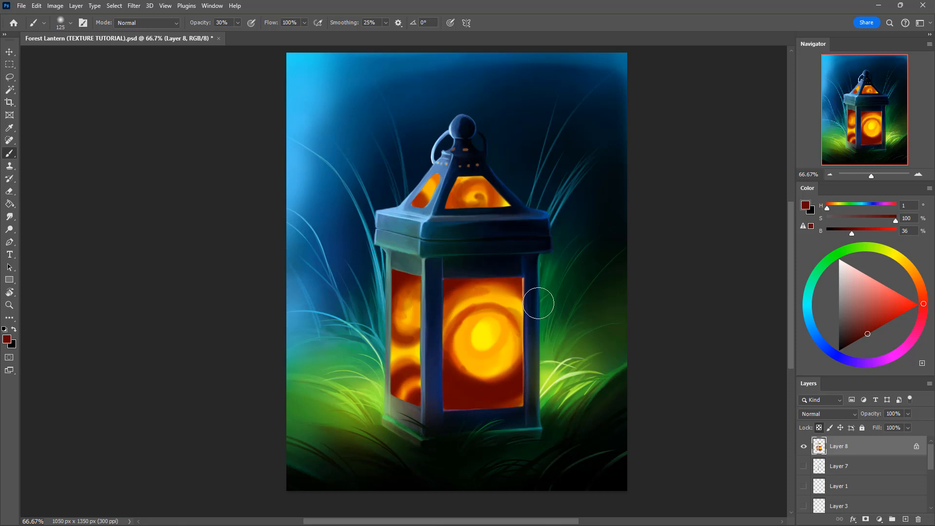
pyautogui.moveTo(453, 197)
pyautogui.mouseDown()
pyautogui.moveTo(459, 227)
pyautogui.moveTo(449, 200)
pyautogui.moveTo(475, 212)
pyautogui.moveTo(444, 202)
pyautogui.moveTo(466, 205)
pyautogui.moveTo(465, 220)
pyautogui.moveTo(454, 203)
pyautogui.moveTo(485, 217)
pyautogui.mouseUp()
pyautogui.press('[')
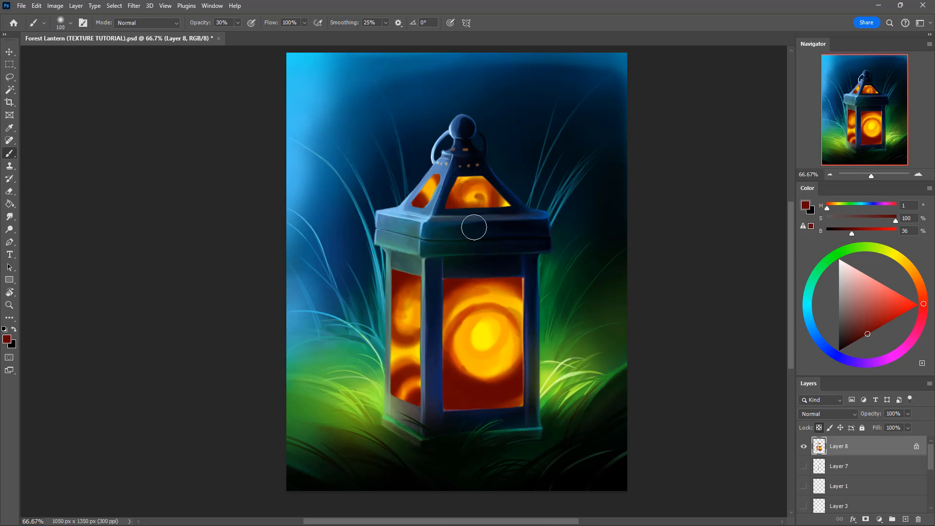
pyautogui.keyDown('alt'); pyautogui.click(448, 359); pyautogui.keyUp('alt')
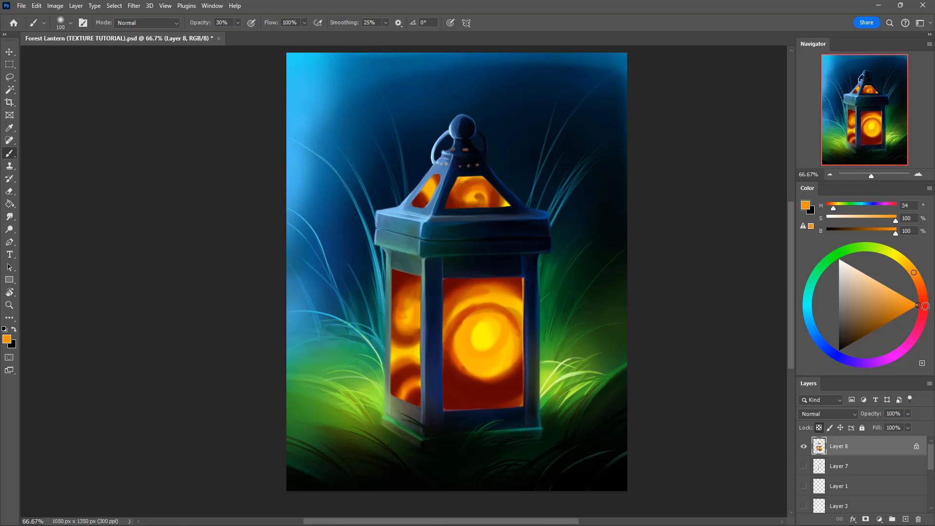
# Step: Glaze bright red (H 2, S 100, B 100) and orange (H 34, S 100, B 100) over the side window at 10% opacity
pyautogui.click(927, 304)
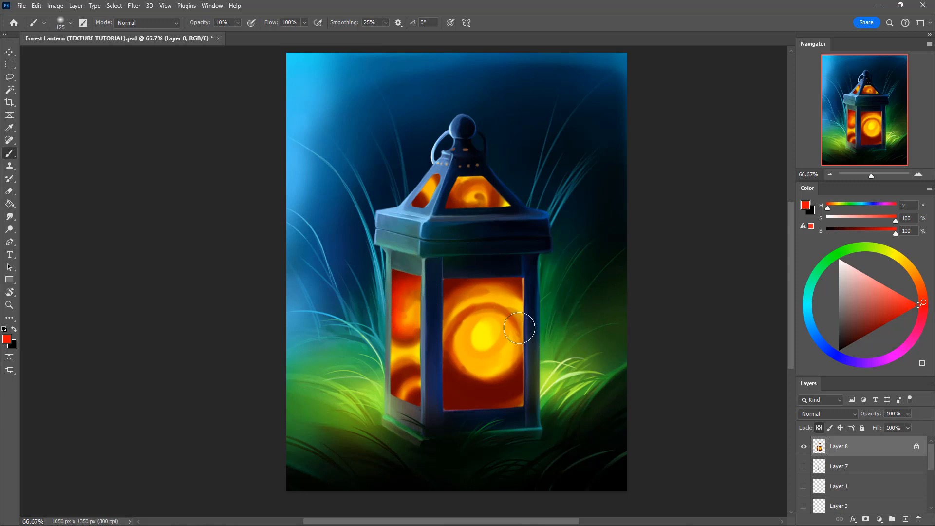
pyautogui.click(917, 270)
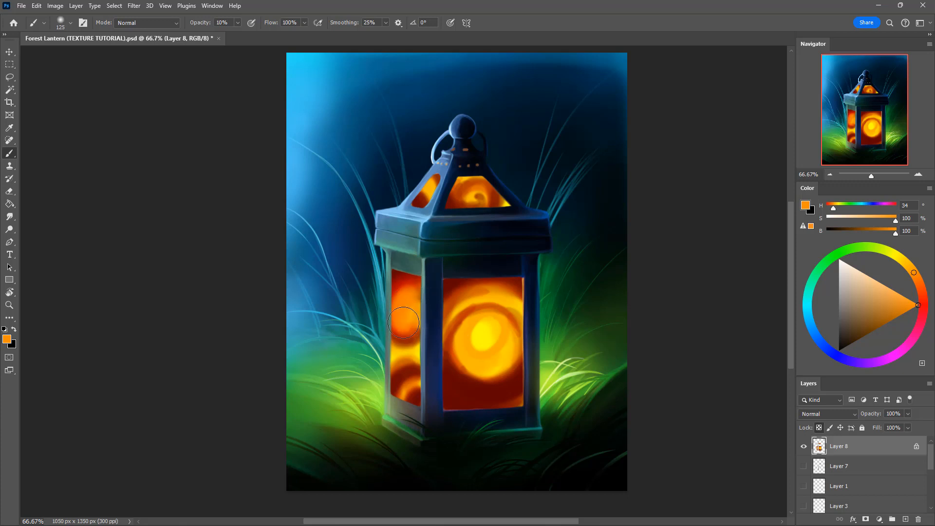
pyautogui.moveTo(405, 279)
pyautogui.mouseDown()
pyautogui.moveTo(421, 324)
pyautogui.moveTo(413, 308)
pyautogui.mouseUp()
pyautogui.moveTo(408, 361)
pyautogui.mouseDown()
pyautogui.moveTo(390, 386)
pyautogui.moveTo(409, 356)
pyautogui.moveTo(390, 383)
pyautogui.moveTo(416, 354)
pyautogui.mouseUp()
pyautogui.moveTo(383, 403); pyautogui.dragTo(414, 409)
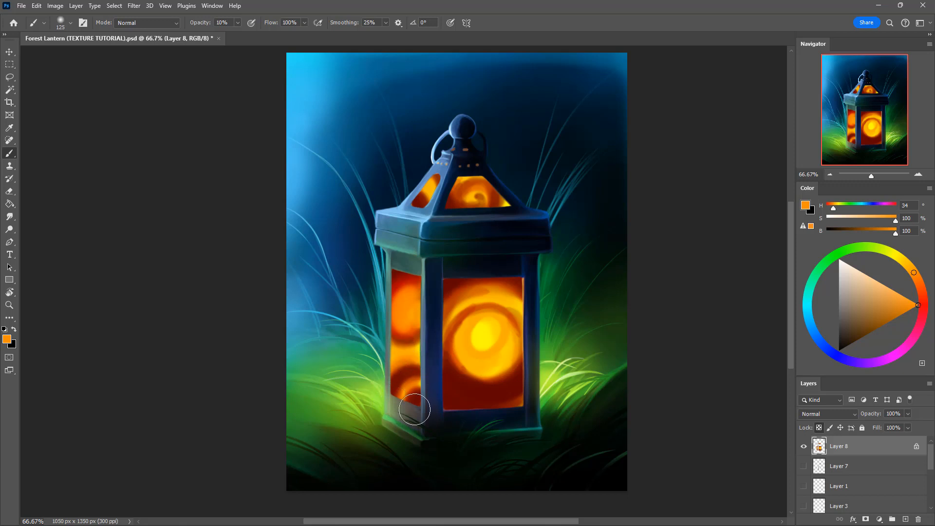
# Step: Sample yellow from the front window's centre and paint a glow in the upper side window with a 175 px brush at 30% opacity
pyautogui.keyDown('alt'); pyautogui.click(485, 335); pyautogui.keyUp('alt')
pyautogui.press(']')
pyautogui.press(']')
pyautogui.press('3')
pyautogui.moveTo(416, 313)
pyautogui.mouseDown()
pyautogui.moveTo(405, 315)
pyautogui.moveTo(413, 302)
pyautogui.moveTo(422, 313)
pyautogui.mouseUp()
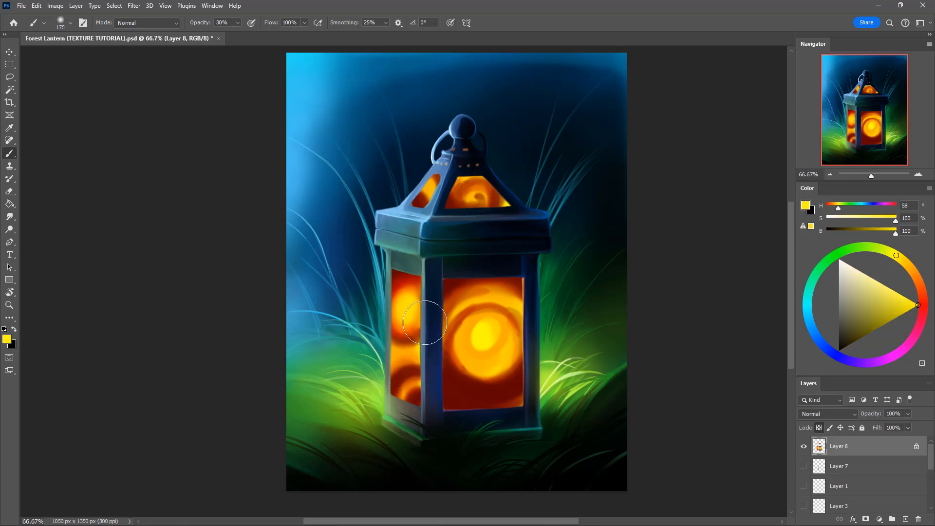
pyautogui.press(']')
pyautogui.press(']')
pyautogui.press(']')
pyautogui.press(']')
pyautogui.moveTo(488, 347)
pyautogui.mouseDown()
pyautogui.moveTo(523, 338)
pyautogui.moveTo(482, 346)
pyautogui.moveTo(464, 338)
pyautogui.moveTo(464, 362)
pyautogui.moveTo(462, 337)
pyautogui.moveTo(498, 365)
pyautogui.moveTo(470, 352)
pyautogui.moveTo(471, 323)
pyautogui.moveTo(463, 329)
pyautogui.moveTo(460, 344)
pyautogui.moveTo(487, 367)
pyautogui.moveTo(510, 350)
pyautogui.moveTo(491, 365)
pyautogui.mouseUp()
pyautogui.hotkey('ctrl', 'z')
# Step: Paint yellow (H 58, S 100, B 100) swirls around the front window's bright centre with a 70 px brush at 30% opacity
pyautogui.press('[')
pyautogui.press('[')
pyautogui.press('[')
pyautogui.press('[')
pyautogui.press('[')
pyautogui.press('[')
pyautogui.press('[')
pyautogui.press('[')
pyautogui.press('[')
pyautogui.press('[')
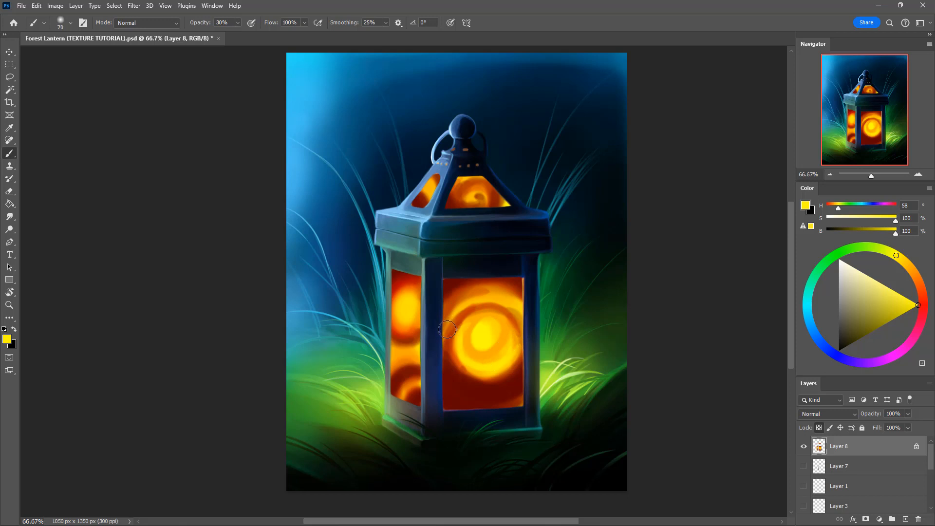
pyautogui.moveTo(442, 333)
pyautogui.mouseDown()
pyautogui.moveTo(492, 301)
pyautogui.moveTo(456, 320)
pyautogui.moveTo(506, 299)
pyautogui.moveTo(471, 306)
pyautogui.moveTo(521, 321)
pyautogui.moveTo(505, 298)
pyautogui.moveTo(530, 327)
pyautogui.moveTo(510, 338)
pyautogui.moveTo(472, 332)
pyautogui.moveTo(510, 325)
pyautogui.moveTo(492, 362)
pyautogui.moveTo(485, 321)
pyautogui.moveTo(487, 360)
pyautogui.moveTo(512, 327)
pyautogui.moveTo(489, 343)
pyautogui.mouseUp()
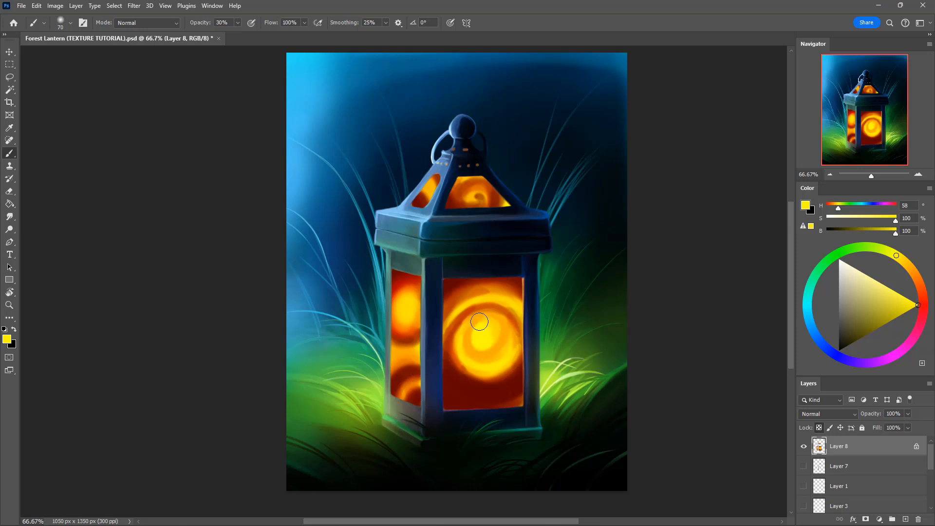
pyautogui.moveTo(479, 321); pyautogui.dragTo(474, 362)
# Step: Sweep orange (H 36, S 100, B 100) rings around the front window's outer dark area with an 80 px brush
pyautogui.keyDown('alt'); pyautogui.click(481, 371); pyautogui.keyUp('alt')
pyautogui.moveTo(444, 339); pyautogui.dragTo(452, 385)
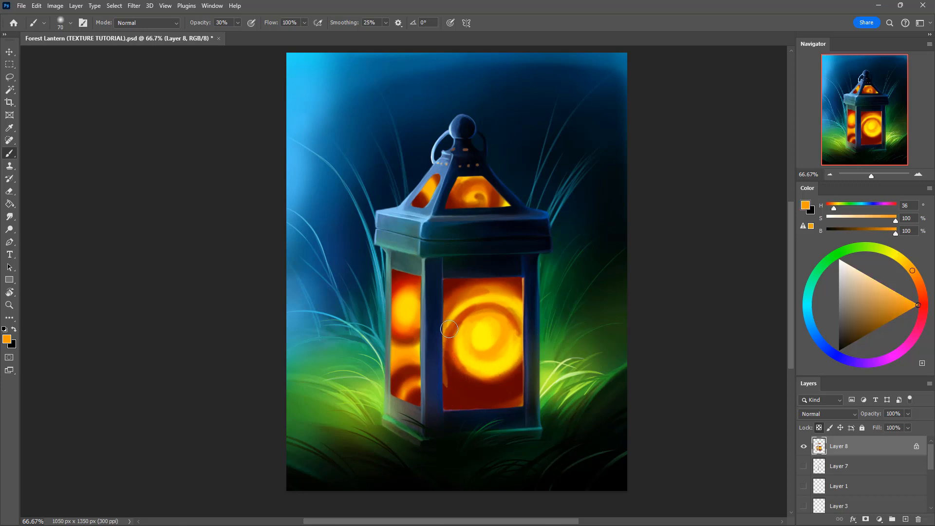
pyautogui.hotkey('ctrl', 'z')
pyautogui.press(']')
pyautogui.moveTo(445, 334); pyautogui.dragTo(494, 392)
pyautogui.moveTo(445, 336)
pyautogui.mouseDown()
pyautogui.moveTo(443, 355)
pyautogui.moveTo(484, 393)
pyautogui.moveTo(525, 380)
pyautogui.moveTo(535, 355)
pyautogui.moveTo(514, 388)
pyautogui.moveTo(478, 394)
pyautogui.moveTo(445, 369)
pyautogui.moveTo(438, 341)
pyautogui.moveTo(447, 374)
pyautogui.moveTo(494, 394)
pyautogui.moveTo(532, 370)
pyautogui.mouseUp()
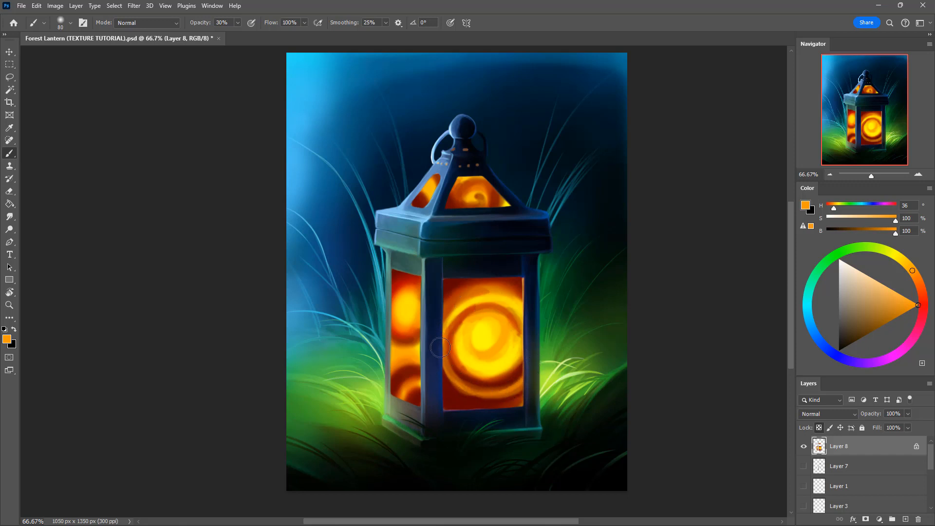
pyautogui.moveTo(440, 345)
pyautogui.mouseDown()
pyautogui.moveTo(457, 304)
pyautogui.moveTo(520, 290)
pyautogui.moveTo(437, 348)
pyautogui.moveTo(459, 301)
pyautogui.moveTo(533, 292)
pyautogui.mouseUp()
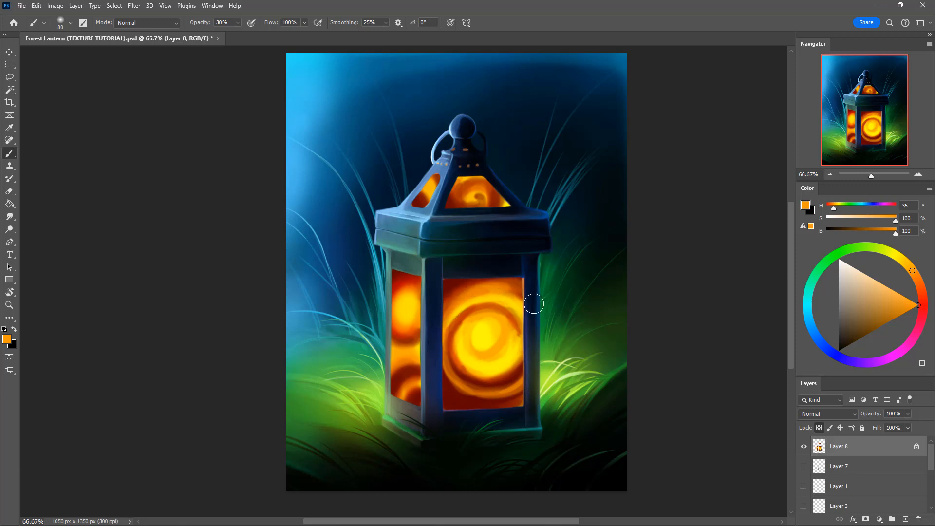
# Step: Add thinner arcs across the upper part of the front window with a 50 px brush, following the swirl
pyautogui.press('[')
pyautogui.press('[')
pyautogui.press('[')
pyautogui.keyDown('alt'); pyautogui.click(445, 315); pyautogui.keyUp('alt')
pyautogui.moveTo(442, 316)
pyautogui.mouseDown()
pyautogui.moveTo(468, 290)
pyautogui.moveTo(443, 315)
pyautogui.moveTo(486, 288)
pyautogui.moveTo(438, 321)
pyautogui.moveTo(472, 292)
pyautogui.moveTo(444, 314)
pyautogui.moveTo(498, 292)
pyautogui.moveTo(445, 314)
pyautogui.moveTo(480, 290)
pyautogui.moveTo(495, 298)
pyautogui.moveTo(442, 316)
pyautogui.moveTo(490, 284)
pyautogui.moveTo(455, 303)
pyautogui.moveTo(502, 291)
pyautogui.moveTo(445, 315)
pyautogui.moveTo(459, 299)
pyautogui.moveTo(429, 355)
pyautogui.moveTo(476, 298)
pyautogui.moveTo(442, 317)
pyautogui.moveTo(486, 290)
pyautogui.moveTo(504, 298)
pyautogui.moveTo(478, 291)
pyautogui.moveTo(529, 309)
pyautogui.moveTo(517, 297)
pyautogui.moveTo(459, 300)
pyautogui.moveTo(514, 291)
pyautogui.moveTo(531, 303)
pyautogui.moveTo(492, 295)
pyautogui.mouseUp()
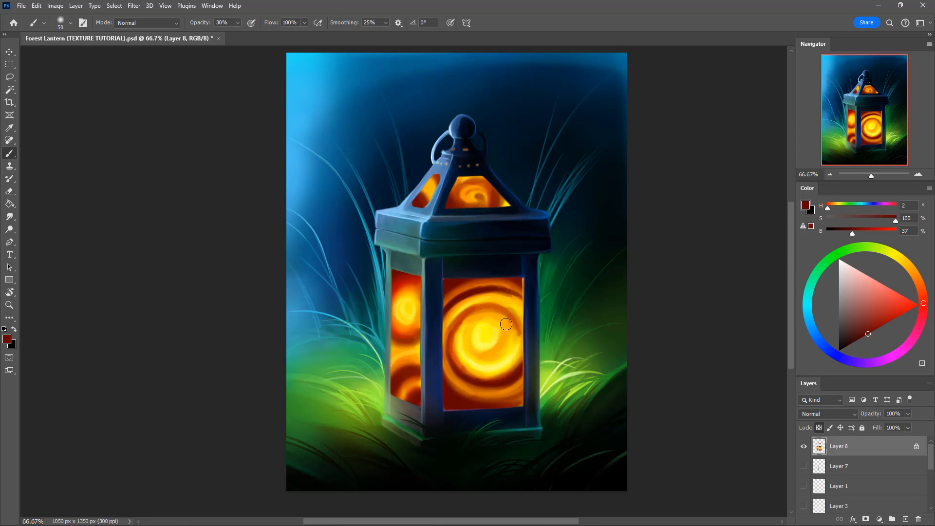
# Step: Paint a dark red (H 2, S 100, B 37) curl in the front window's bright centre and widen the sampled orange band below
pyautogui.moveTo(506, 323)
pyautogui.mouseDown()
pyautogui.moveTo(504, 343)
pyautogui.moveTo(504, 318)
pyautogui.moveTo(489, 313)
pyautogui.moveTo(507, 331)
pyautogui.moveTo(500, 350)
pyautogui.moveTo(507, 334)
pyautogui.moveTo(494, 316)
pyautogui.mouseUp()
pyautogui.keyDown('alt'); pyautogui.click(489, 396); pyautogui.keyUp('alt')
pyautogui.press(']')
pyautogui.moveTo(481, 397)
pyautogui.mouseDown()
pyautogui.moveTo(458, 390)
pyautogui.moveTo(443, 372)
pyautogui.moveTo(500, 400)
pyautogui.moveTo(449, 379)
pyautogui.moveTo(471, 397)
pyautogui.moveTo(488, 377)
pyautogui.moveTo(460, 391)
pyautogui.moveTo(534, 383)
pyautogui.mouseUp()
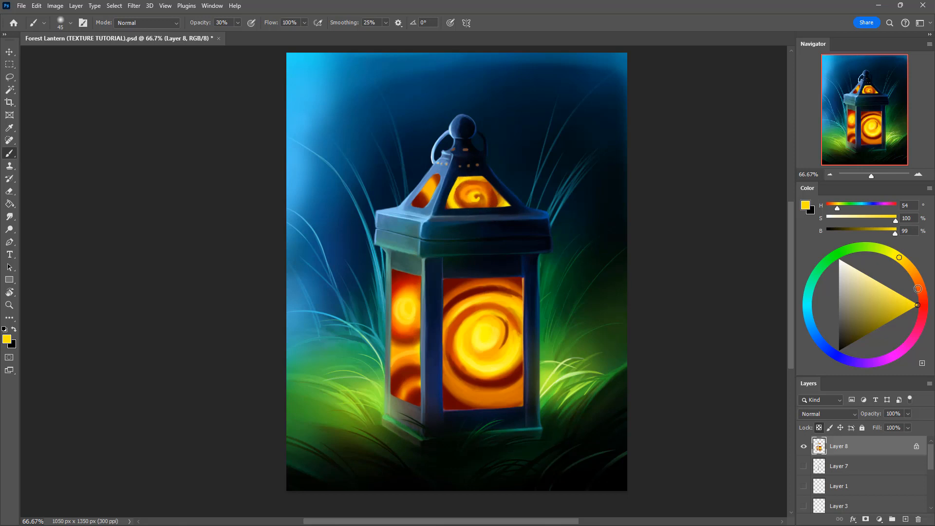
# Step: Refine the front roof window's swirl with orange (H 23, S 100, B 99) and yellow (H 56, S 100, B 99)
pyautogui.click(918, 282)
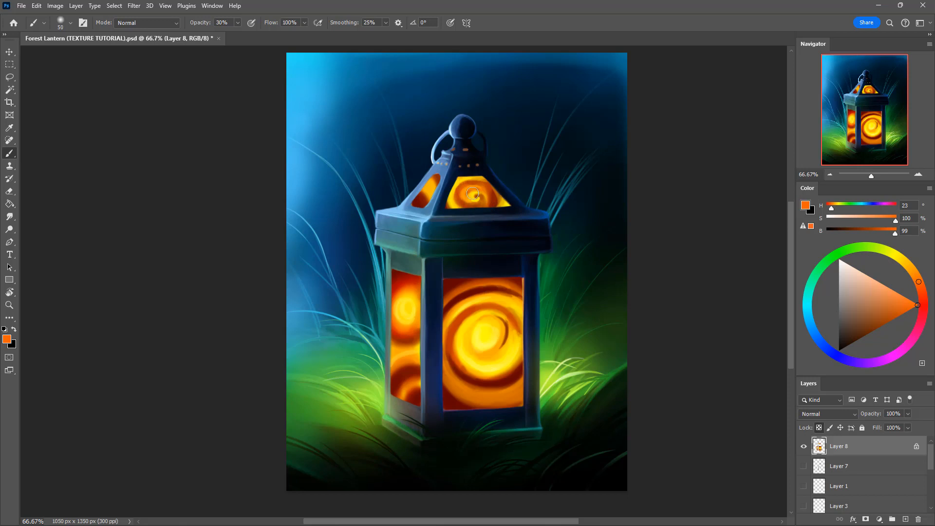
pyautogui.moveTo(471, 182); pyautogui.dragTo(462, 185)
pyautogui.click(898, 257)
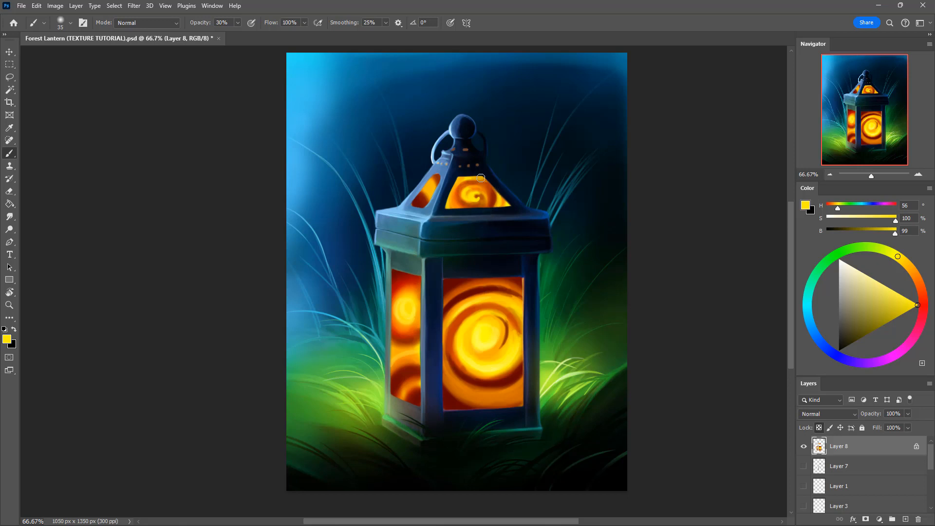
pyautogui.keyDown('alt'); pyautogui.click(453, 192); pyautogui.keyUp('alt')
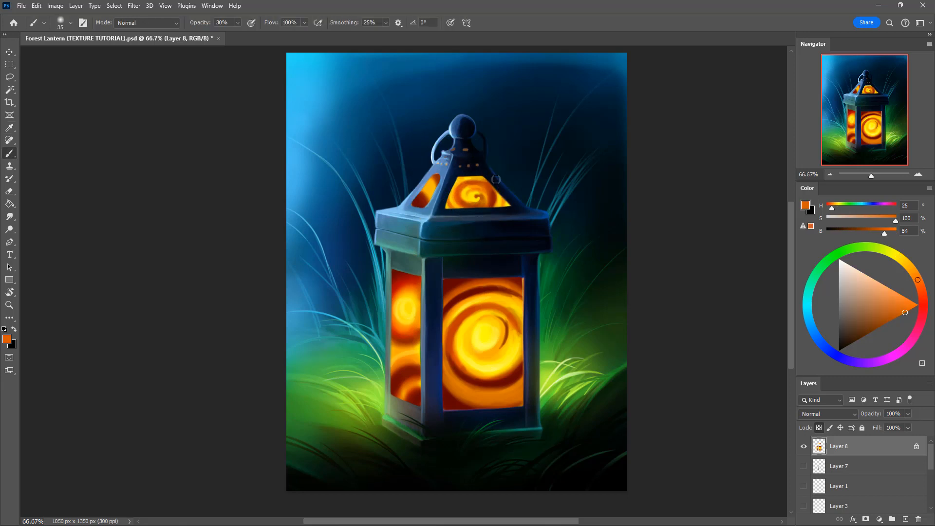
# Step: Draw fine burnt-orange (H 19, S 100, B 75) arcs around the top of the front window's swirl, blending with sampled lighter orange
pyautogui.keyDown('alt'); pyautogui.click(469, 331); pyautogui.keyUp('alt')
pyautogui.press('[')
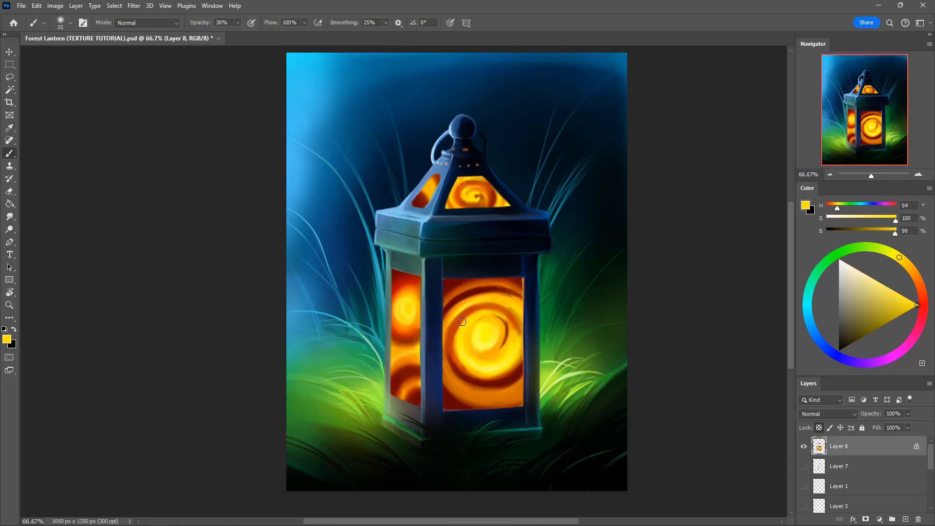
pyautogui.keyDown('alt'); pyautogui.click(460, 319); pyautogui.keyUp('alt')
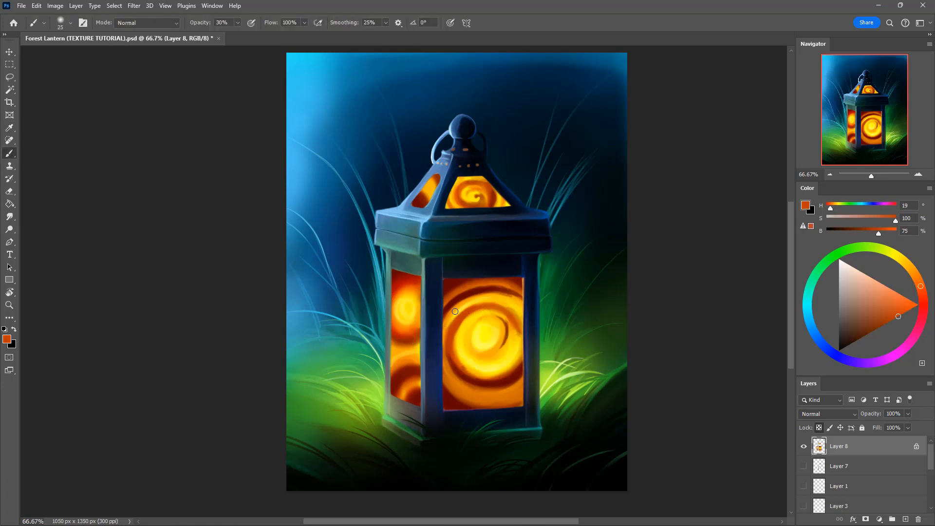
pyautogui.moveTo(443, 325); pyautogui.dragTo(487, 297)
pyautogui.moveTo(444, 330); pyautogui.dragTo(461, 306)
pyautogui.keyDown('alt'); pyautogui.click(501, 297); pyautogui.keyUp('alt')
pyautogui.press(']')
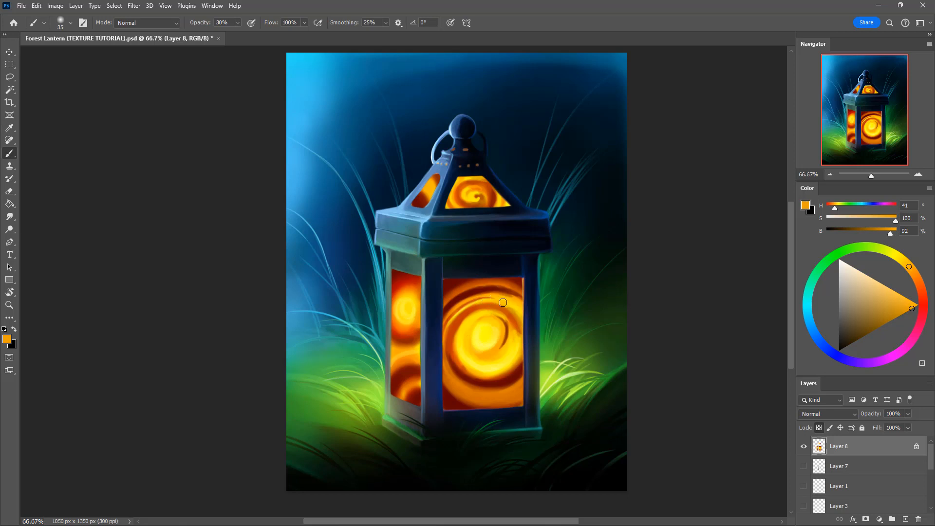
pyautogui.keyDown('alt'); pyautogui.click(506, 298); pyautogui.keyUp('alt')
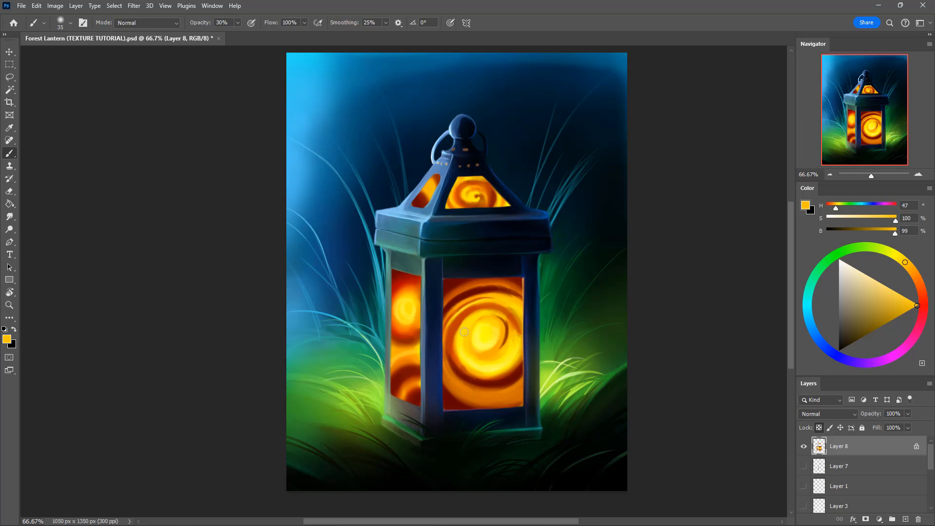
# Step: Brighten the dark arcs in the upper front window with red (H 3, S 100, B 100) using a 70 px brush
pyautogui.keyDown('alt'); pyautogui.click(448, 299); pyautogui.keyUp('alt')
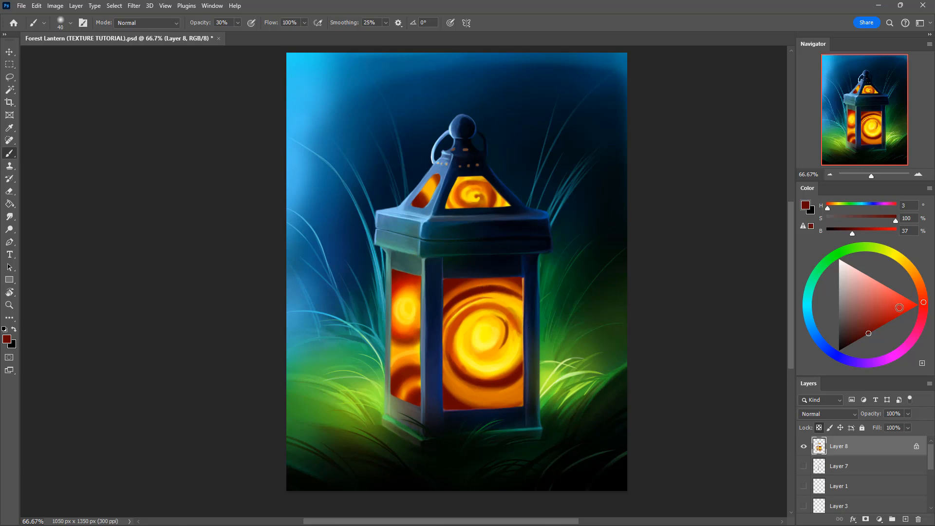
pyautogui.moveTo(900, 308); pyautogui.dragTo(917, 305)
pyautogui.press(']')
pyautogui.press(']')
pyautogui.press(']')
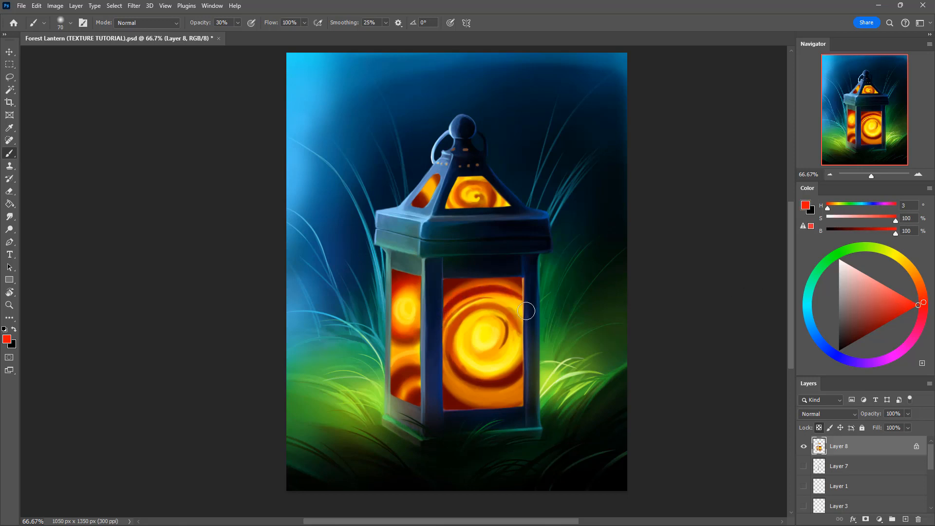
pyautogui.moveTo(447, 316)
pyautogui.mouseDown()
pyautogui.moveTo(510, 301)
pyautogui.moveTo(481, 293)
pyautogui.moveTo(518, 297)
pyautogui.mouseUp()
# Step: Highlight the front window's bright centre with yellow (H 55, S 98, B 99) and lemon (H 64, S 98, B 99), using smaller brushes
pyautogui.keyDown('alt'); pyautogui.click(461, 332); pyautogui.keyUp('alt')
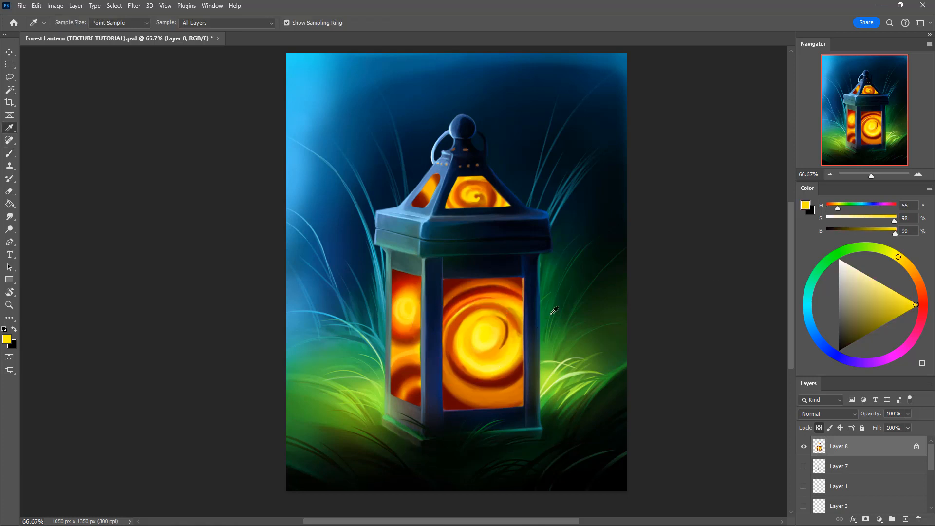
pyautogui.press('[')
pyautogui.press('[')
pyautogui.press('[')
pyautogui.moveTo(471, 330)
pyautogui.mouseDown()
pyautogui.moveTo(477, 369)
pyautogui.moveTo(458, 341)
pyautogui.moveTo(481, 357)
pyautogui.moveTo(458, 354)
pyautogui.moveTo(484, 356)
pyautogui.moveTo(479, 368)
pyautogui.moveTo(475, 358)
pyautogui.moveTo(504, 365)
pyautogui.moveTo(479, 321)
pyautogui.mouseUp()
pyautogui.press('[')
pyautogui.press('[')
pyautogui.press('[')
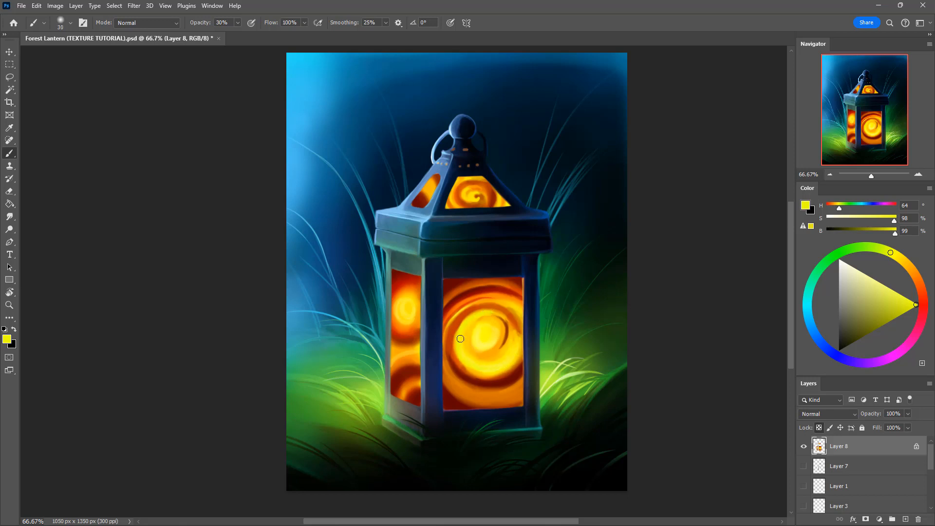
pyautogui.moveTo(460, 339)
pyautogui.mouseDown()
pyautogui.moveTo(471, 317)
pyautogui.moveTo(497, 317)
pyautogui.moveTo(457, 354)
pyautogui.moveTo(461, 326)
pyautogui.mouseUp()
# Step: Shade the front window's lower edge with dark red (H 4, S 100, B 39) and near-black (H 4, S 100, B 8) using a 150 px brush
pyautogui.keyDown('alt'); pyautogui.click(475, 384); pyautogui.keyUp('alt')
pyautogui.press(']')
pyautogui.press(']')
pyautogui.press(']')
pyautogui.press(']')
pyautogui.press(']')
pyautogui.press(']')
pyautogui.press(']')
pyautogui.press(']')
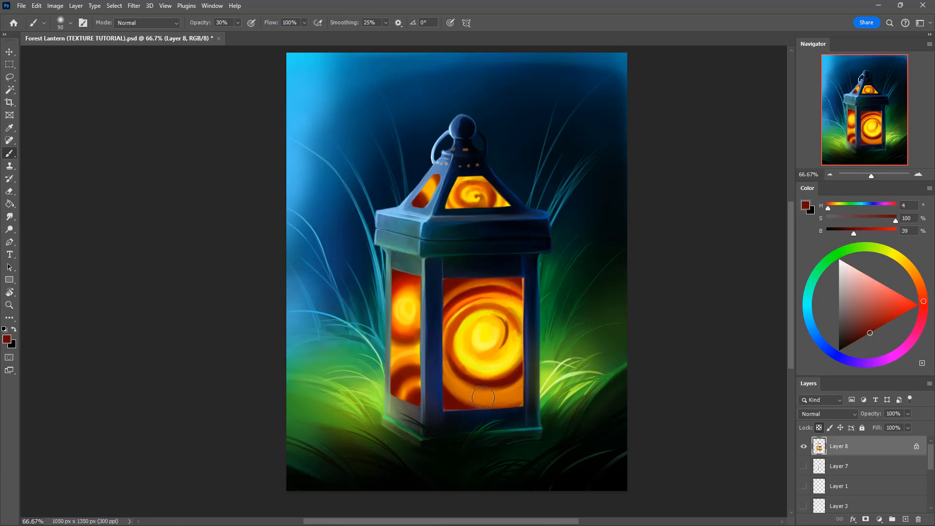
pyautogui.press(']')
pyautogui.press(']')
pyautogui.press(']')
pyautogui.moveTo(444, 374)
pyautogui.mouseDown()
pyautogui.moveTo(459, 401)
pyautogui.moveTo(494, 409)
pyautogui.moveTo(458, 385)
pyautogui.moveTo(465, 412)
pyautogui.moveTo(438, 411)
pyautogui.moveTo(469, 414)
pyautogui.mouseUp()
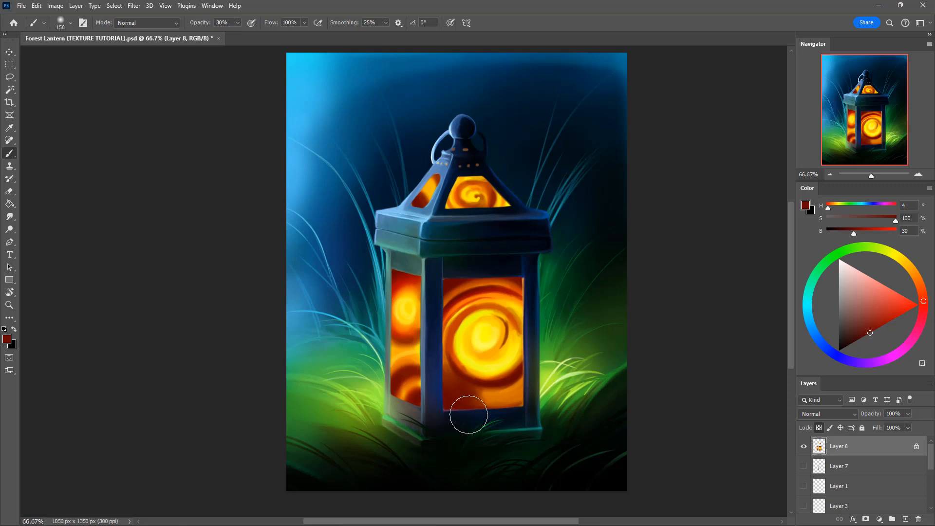
pyautogui.moveTo(870, 334); pyautogui.dragTo(845, 347)
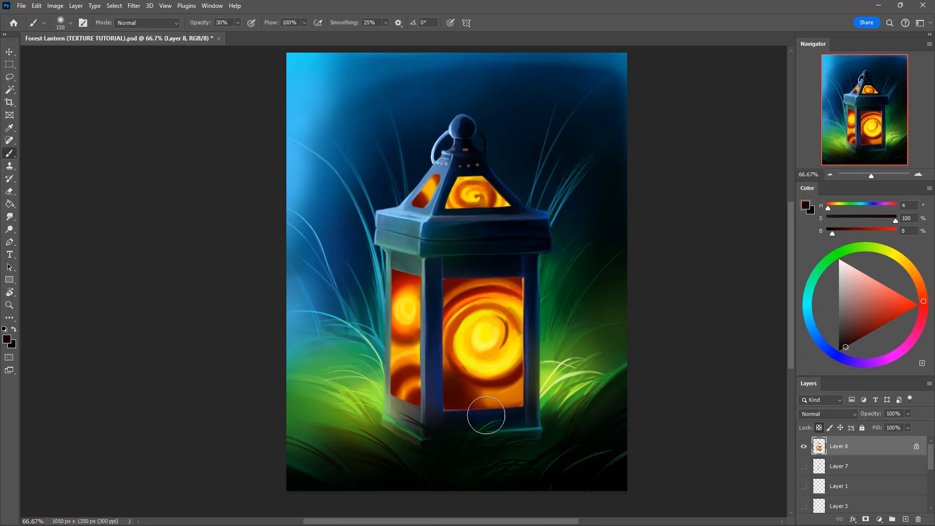
pyautogui.moveTo(486, 415)
pyautogui.mouseDown()
pyautogui.moveTo(526, 400)
pyautogui.moveTo(455, 397)
pyautogui.moveTo(526, 400)
pyautogui.moveTo(505, 409)
pyautogui.moveTo(442, 398)
pyautogui.moveTo(546, 402)
pyautogui.mouseUp()
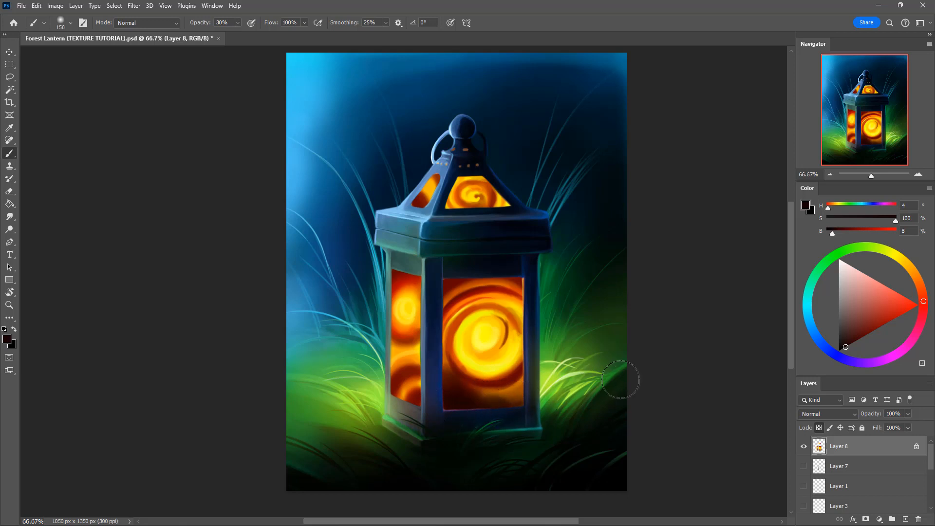
# Step: Glaze bright red (H 4, S 100, B 100) across the lower part of the front window with a 175 px brush at 30% opacity
pyautogui.click(917, 304)
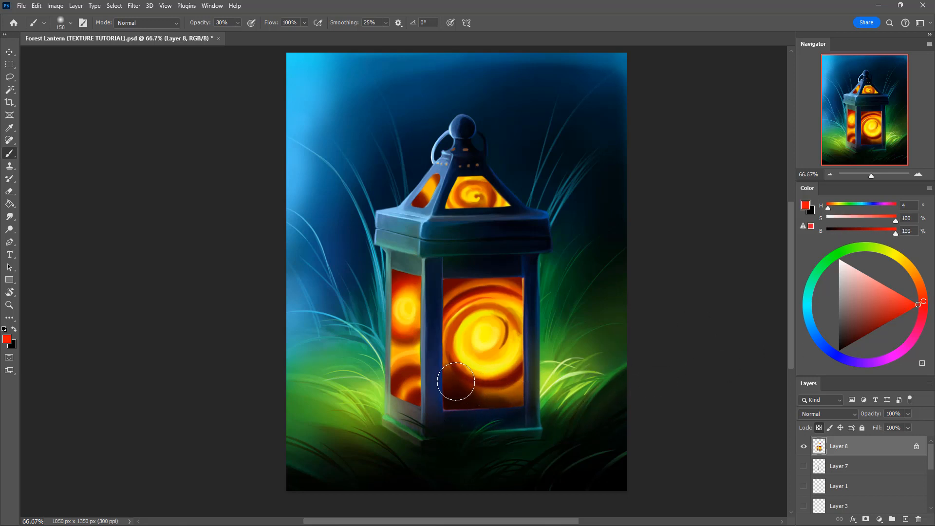
pyautogui.press(']')
pyautogui.moveTo(452, 384)
pyautogui.mouseDown()
pyautogui.moveTo(528, 398)
pyautogui.moveTo(551, 378)
pyautogui.mouseUp()
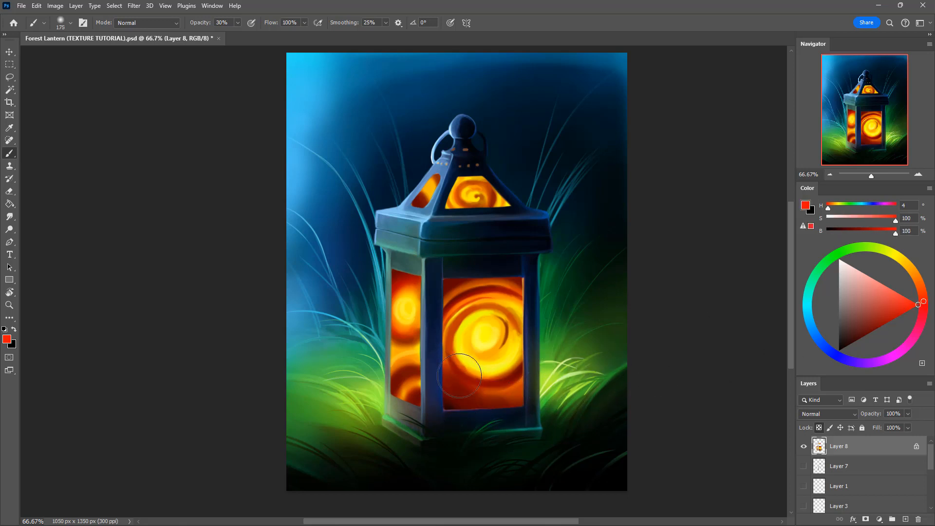
# Step: Undo the last red glaze and repaint the front window's lower part in bright red (H 4, S 100, B 100) using a 150 px brush
pyautogui.hotkey('ctrl', 'z')
pyautogui.press('[')
pyautogui.moveTo(444, 368)
pyautogui.mouseDown()
pyautogui.moveTo(495, 400)
pyautogui.moveTo(546, 377)
pyautogui.mouseUp()
pyautogui.moveTo(441, 361)
pyautogui.mouseDown()
pyautogui.moveTo(526, 394)
pyautogui.moveTo(560, 369)
pyautogui.mouseUp()
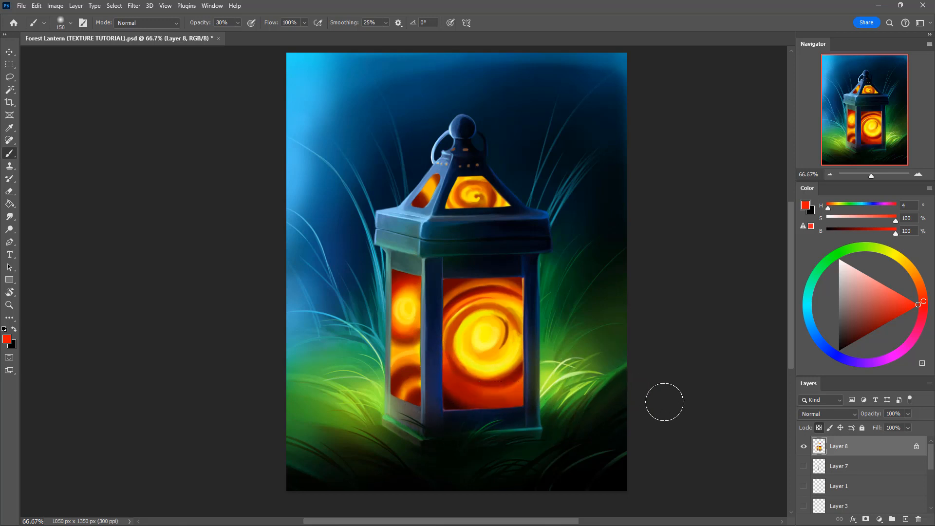
# Step: Darken the front window's lower area with sampled near-black red (H 4, S 100, B 13) using a 125 px brush at 30% opacity
pyautogui.press('i')
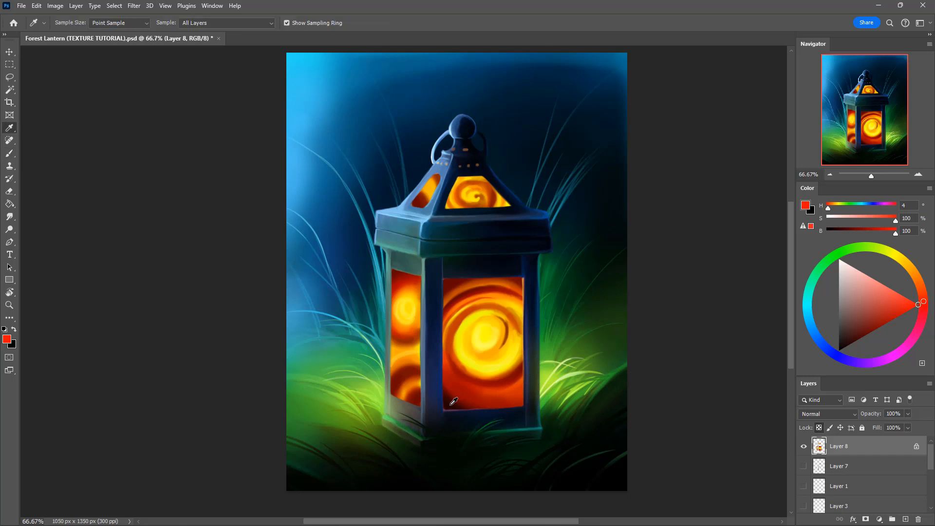
pyautogui.keyDown('alt'); pyautogui.click(451, 404); pyautogui.keyUp('alt')
pyautogui.moveTo(443, 372); pyautogui.dragTo(521, 398)
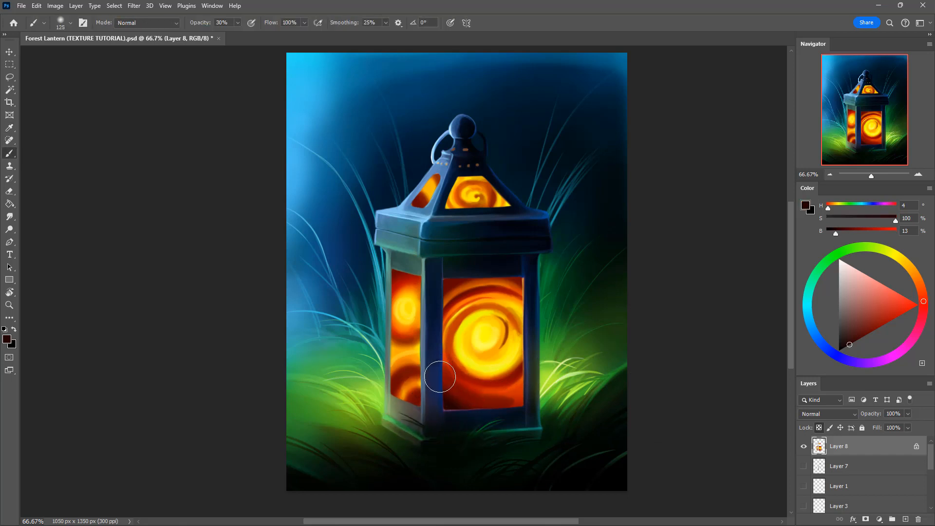
pyautogui.moveTo(440, 376); pyautogui.dragTo(554, 372)
# Step: Glaze sampled orange (H 33, S 100, B 100) in curved strokes around the front window's bright centre, using a 70 px brush
pyautogui.keyDown('alt'); pyautogui.click(487, 368); pyautogui.keyUp('alt')
pyautogui.press('[')
pyautogui.press('[')
pyautogui.press('[')
pyautogui.press('[')
pyautogui.moveTo(457, 359)
pyautogui.mouseDown()
pyautogui.moveTo(535, 335)
pyautogui.moveTo(516, 363)
pyautogui.moveTo(530, 338)
pyautogui.mouseUp()
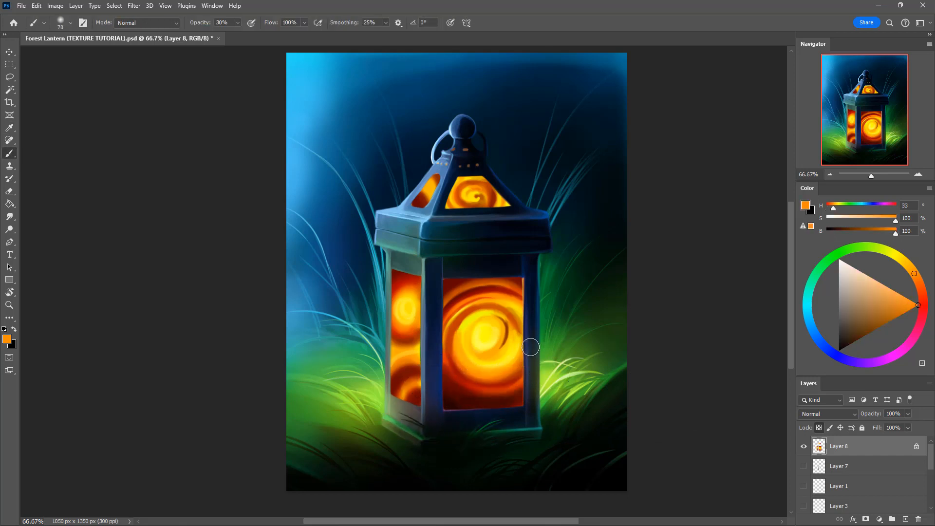
pyautogui.moveTo(458, 343)
pyautogui.mouseDown()
pyautogui.moveTo(463, 368)
pyautogui.moveTo(509, 374)
pyautogui.moveTo(531, 343)
pyautogui.mouseUp()
pyautogui.moveTo(462, 326); pyautogui.dragTo(479, 370)
pyautogui.moveTo(461, 335); pyautogui.dragTo(497, 382)
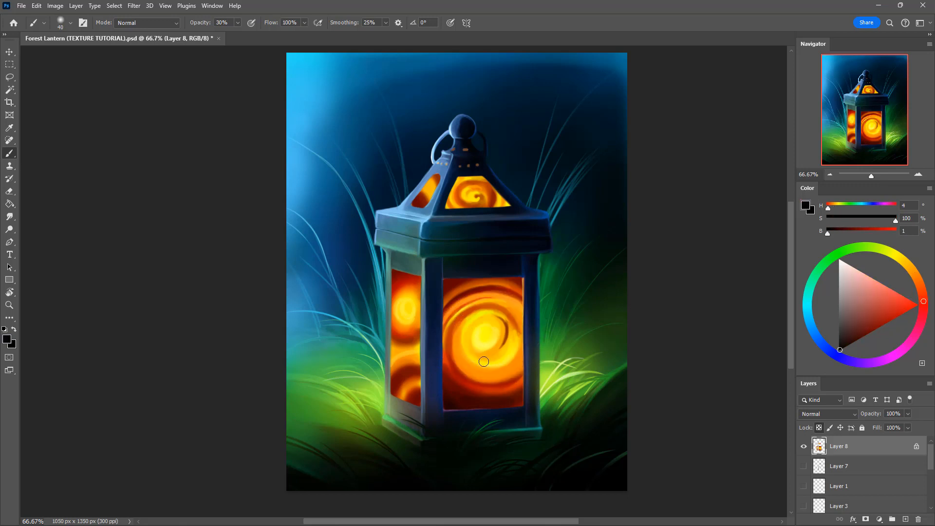
# Step: Shade arcs around the side window's upper glow with red (H 4, S 100, B 77) and try an amber (H 43, S 100, B 98) stroke
pyautogui.click(900, 315)
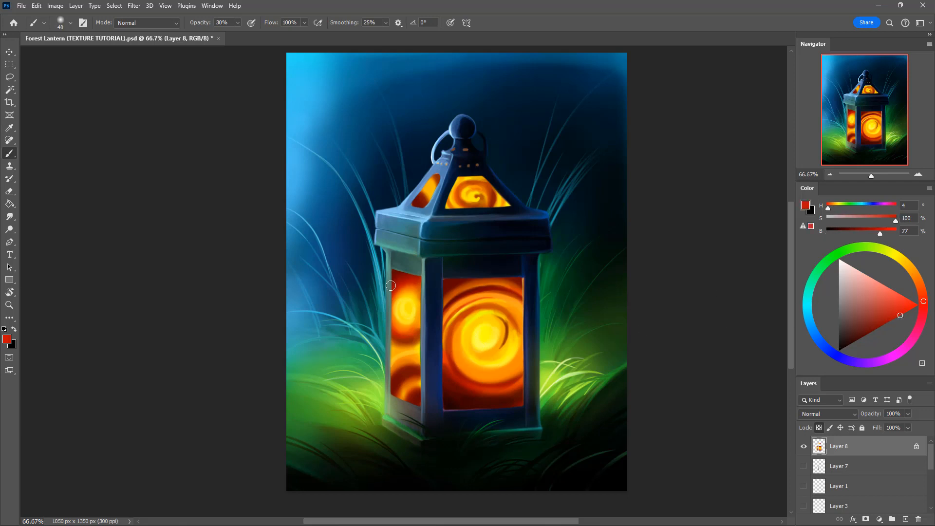
pyautogui.moveTo(899, 317); pyautogui.dragTo(878, 327)
pyautogui.keyDown('alt'); pyautogui.click(407, 291); pyautogui.keyUp('alt')
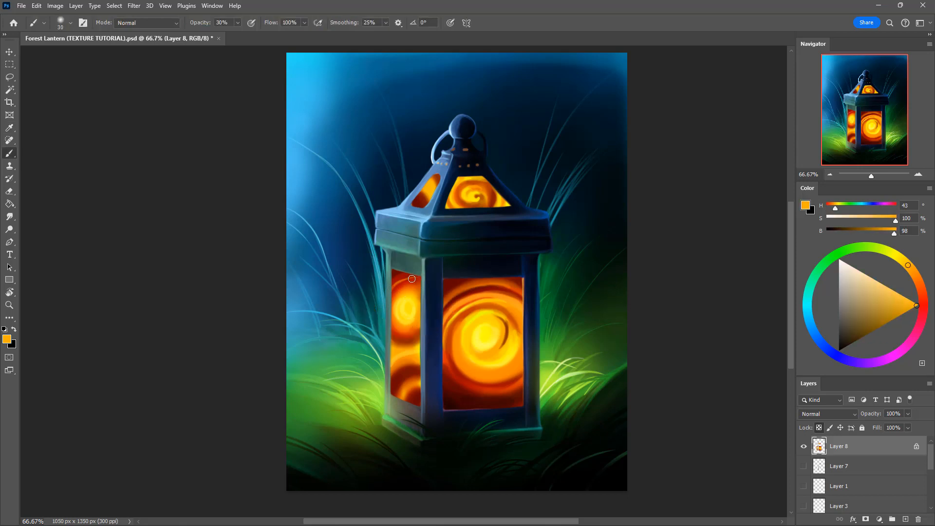
pyautogui.moveTo(401, 279); pyautogui.dragTo(424, 290)
pyautogui.hotkey('ctrl', 'z')
# Step: Define the side window's swirls with red (H 9, S 100, B 69) and amber (H 42, S 100, B 98) strokes at 100% opacity
pyautogui.keyDown('alt'); pyautogui.click(391, 341); pyautogui.keyUp('alt')
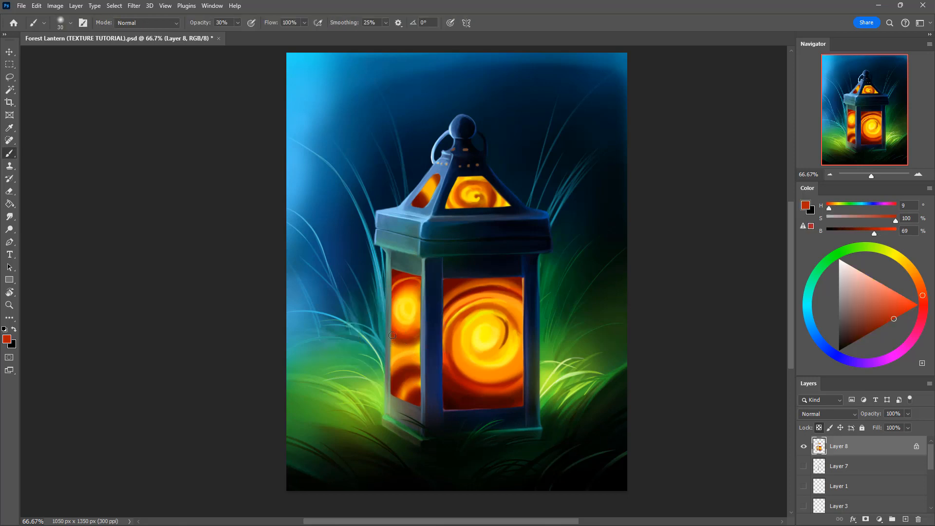
pyautogui.press('0')
pyautogui.moveTo(410, 345)
pyautogui.mouseDown()
pyautogui.moveTo(391, 339)
pyautogui.moveTo(425, 333)
pyautogui.mouseUp()
pyautogui.keyDown('alt'); pyautogui.click(397, 338); pyautogui.keyUp('alt')
pyautogui.press(']')
pyautogui.keyDown('alt'); pyautogui.click(405, 351); pyautogui.keyUp('alt')
pyautogui.press('[')
pyautogui.moveTo(390, 381)
pyautogui.mouseDown()
pyautogui.moveTo(423, 366)
pyautogui.moveTo(382, 387)
pyautogui.moveTo(424, 359)
pyautogui.moveTo(389, 384)
pyautogui.moveTo(421, 358)
pyautogui.moveTo(379, 405)
pyautogui.mouseUp()
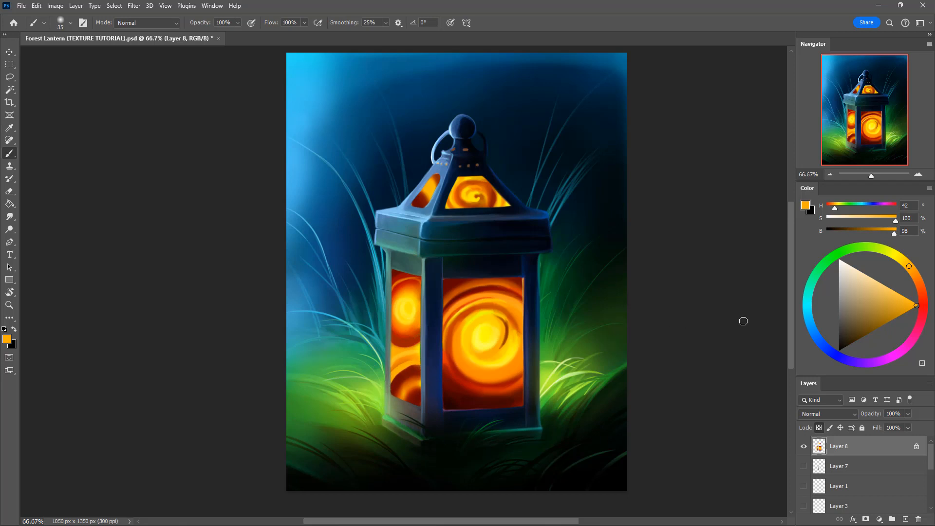
# Step: Rework the side window's lower swirl with yellow (H 53, S 100, B 98) and sampled reds (H 8, B 45 and H 6, B 70)
pyautogui.click(900, 258)
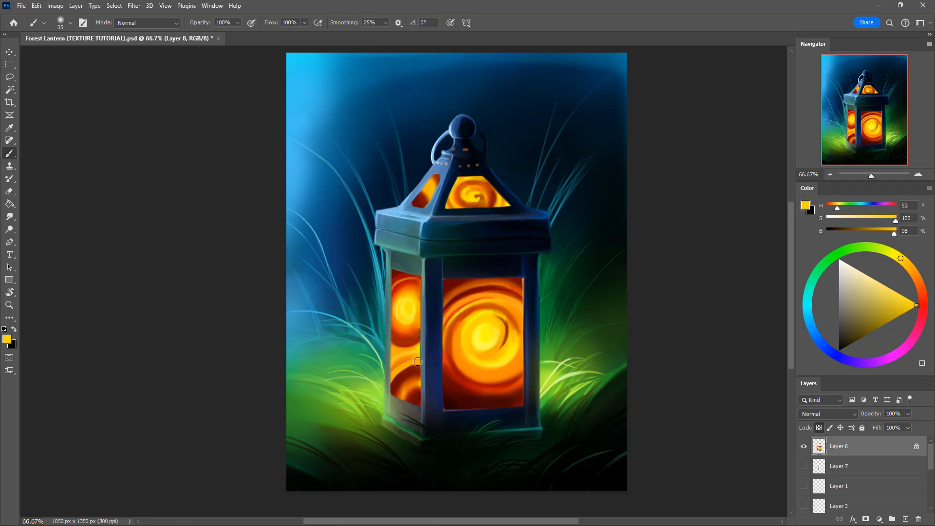
pyautogui.keyDown('alt'); pyautogui.click(417, 384); pyautogui.keyUp('alt')
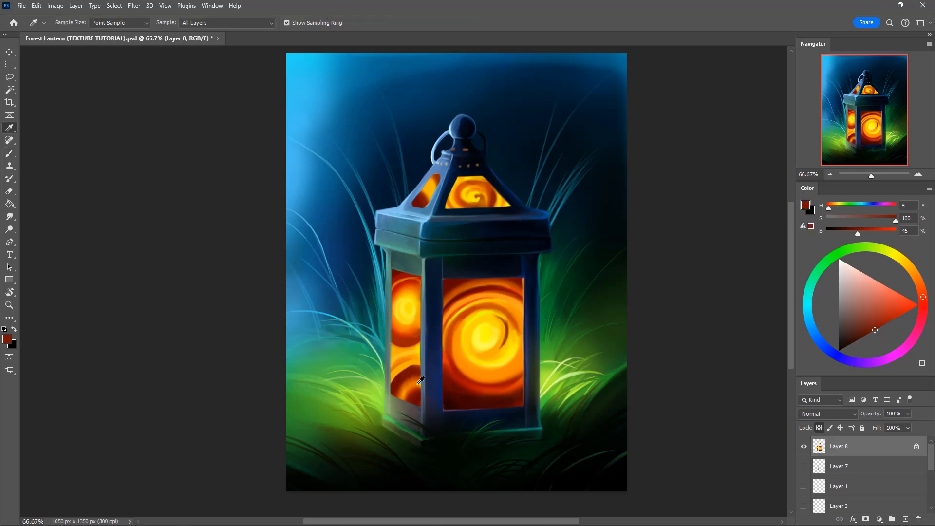
pyautogui.keyDown('alt'); pyautogui.click(480, 378); pyautogui.keyUp('alt')
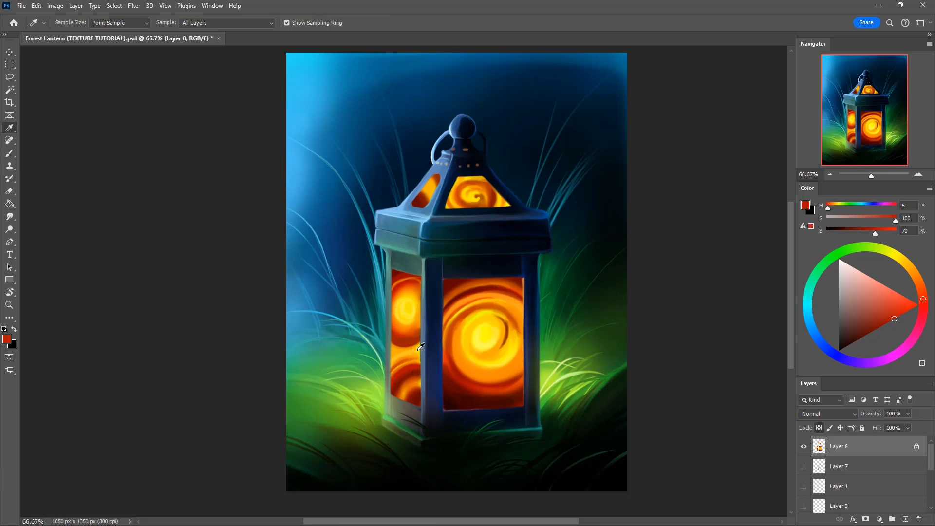
pyautogui.keyDown('alt'); pyautogui.click(413, 354); pyautogui.keyUp('alt')
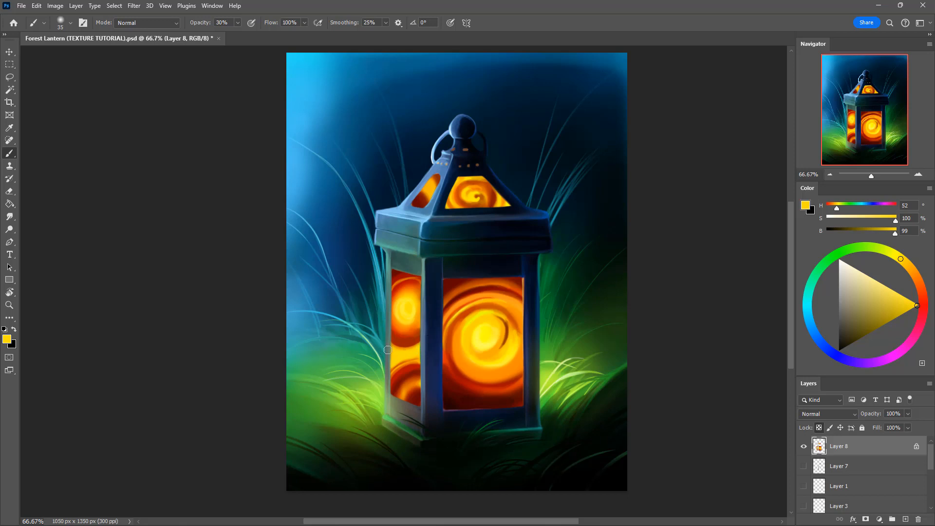
# Step: Blend the bright band between the side window's swirls with yellow (H 52, S 100, B 99) and orange (H 38, S 100, B 93) at 30% opacity
pyautogui.keyDown('alt'); pyautogui.click(399, 347); pyautogui.keyUp('alt')
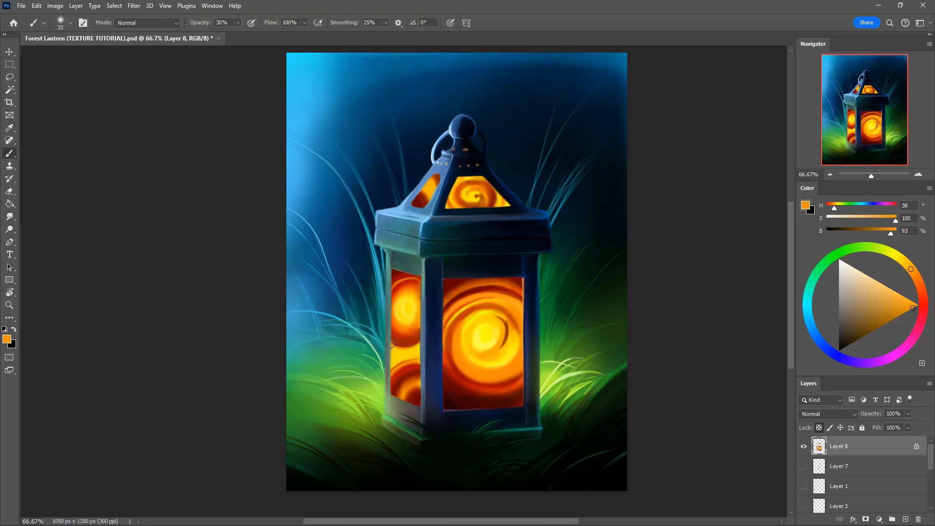
pyautogui.press('0')
pyautogui.press('3')
pyautogui.keyDown('alt'); pyautogui.click(408, 356); pyautogui.keyUp('alt')
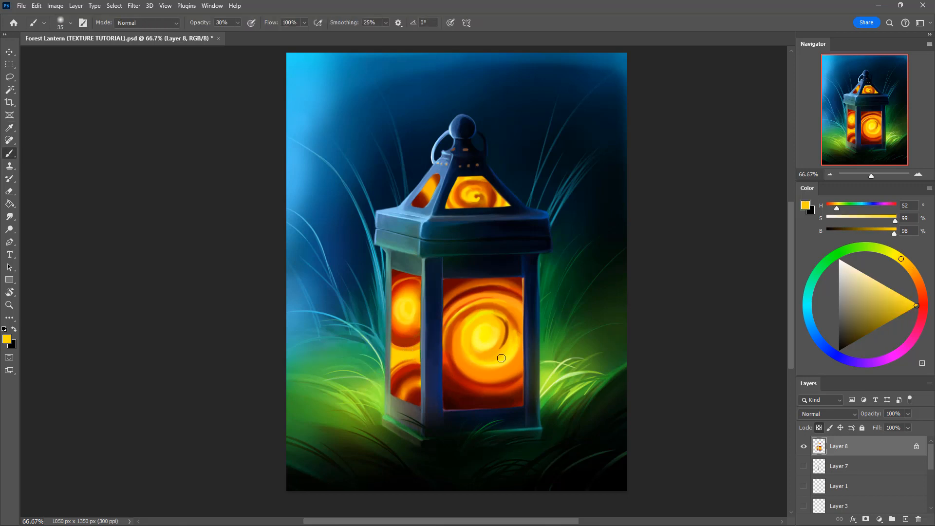
# Step: Detail the side window's lower swirl with dark red (H 6, S 100, B 51), yellow (H 52, S 100, B 98) and orange (H 33, S 100, B 99)
pyautogui.keyDown('alt'); pyautogui.click(415, 374); pyautogui.keyUp('alt')
pyautogui.press('[')
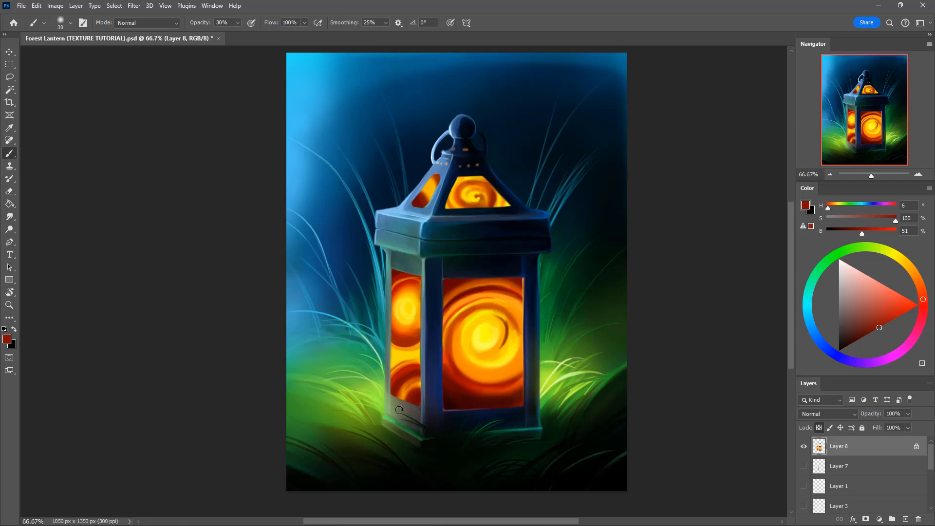
pyautogui.keyDown('alt'); pyautogui.click(422, 382); pyautogui.keyUp('alt')
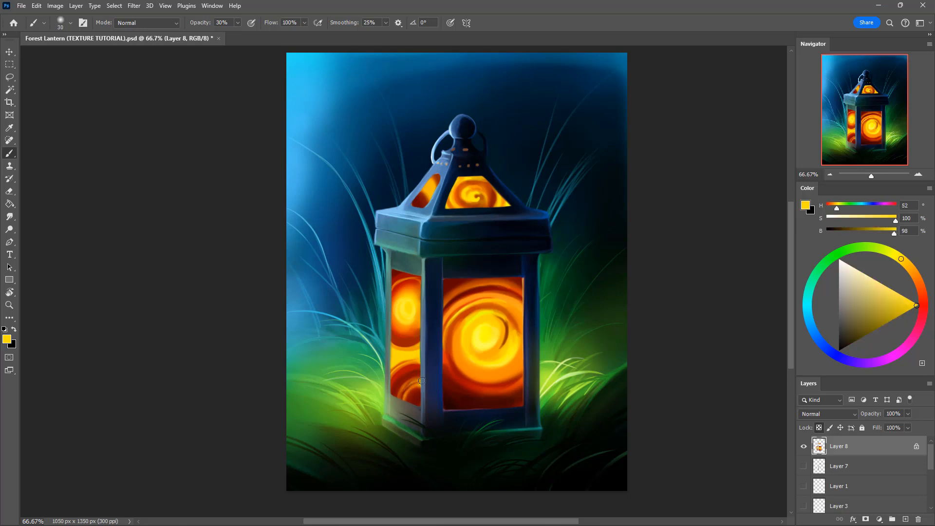
pyautogui.keyDown('alt'); pyautogui.click(472, 357); pyautogui.keyUp('alt')
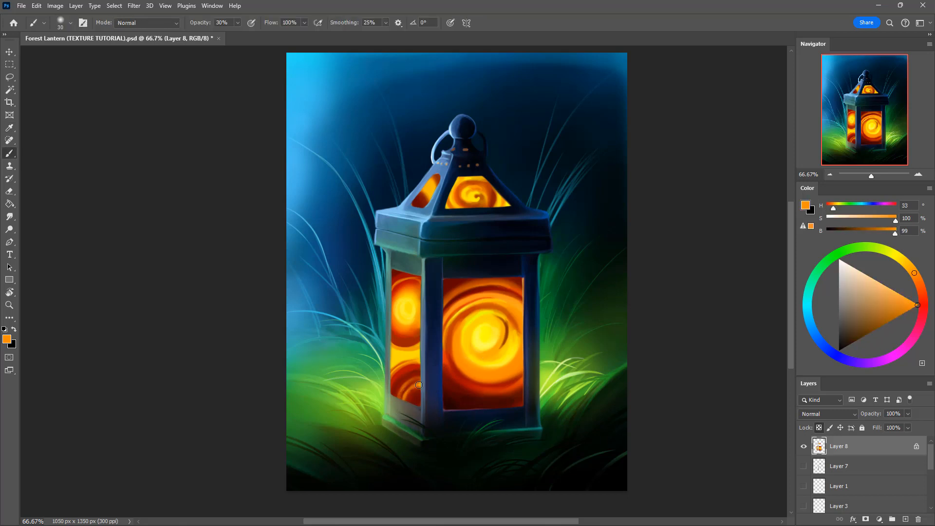
pyautogui.press(']')
# Step: Deepen the front roof window's swirl with reds (H 13, B 63 and H 4, B 50), dark red (H 4, B 33) and bright red strokes
pyautogui.keyDown('alt'); pyautogui.click(472, 200); pyautogui.keyUp('alt')
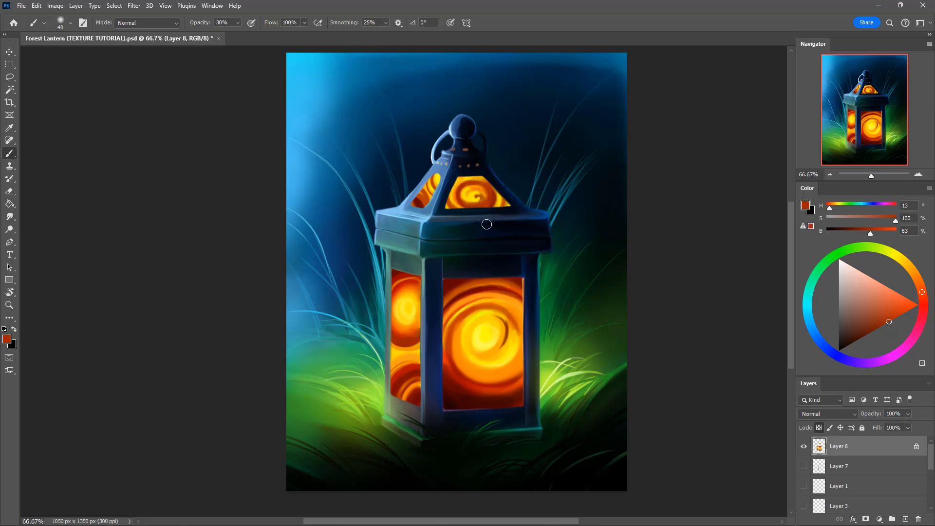
pyautogui.moveTo(460, 179)
pyautogui.mouseDown()
pyautogui.moveTo(449, 202)
pyautogui.moveTo(460, 179)
pyautogui.mouseUp()
pyautogui.press('[')
pyautogui.keyDown('alt'); pyautogui.click(458, 196); pyautogui.keyUp('alt')
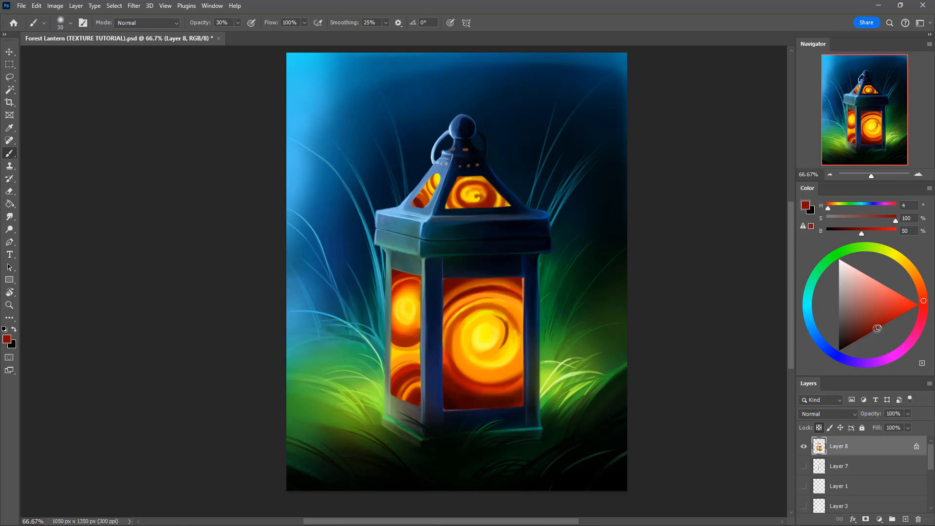
pyautogui.moveTo(877, 328); pyautogui.dragTo(865, 335)
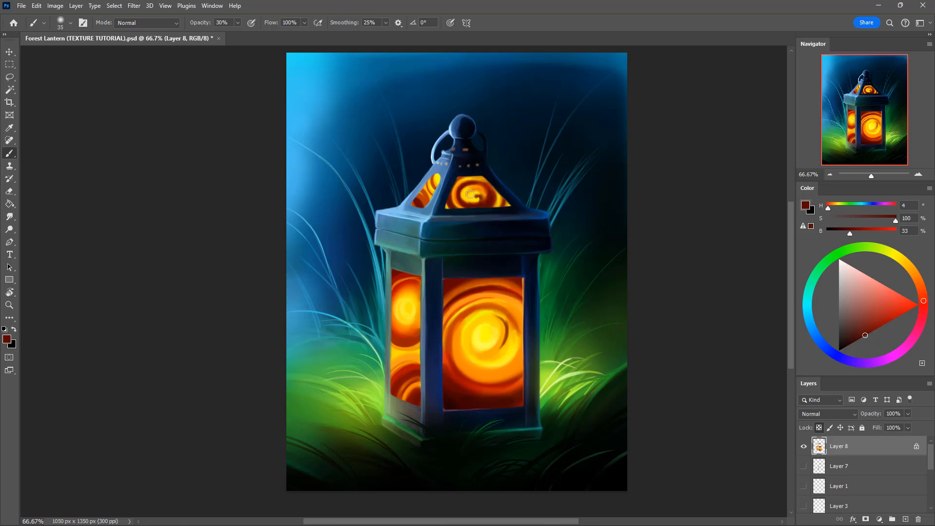
pyautogui.click(918, 305)
pyautogui.moveTo(453, 188)
pyautogui.mouseDown()
pyautogui.moveTo(449, 204)
pyautogui.moveTo(475, 202)
pyautogui.mouseUp()
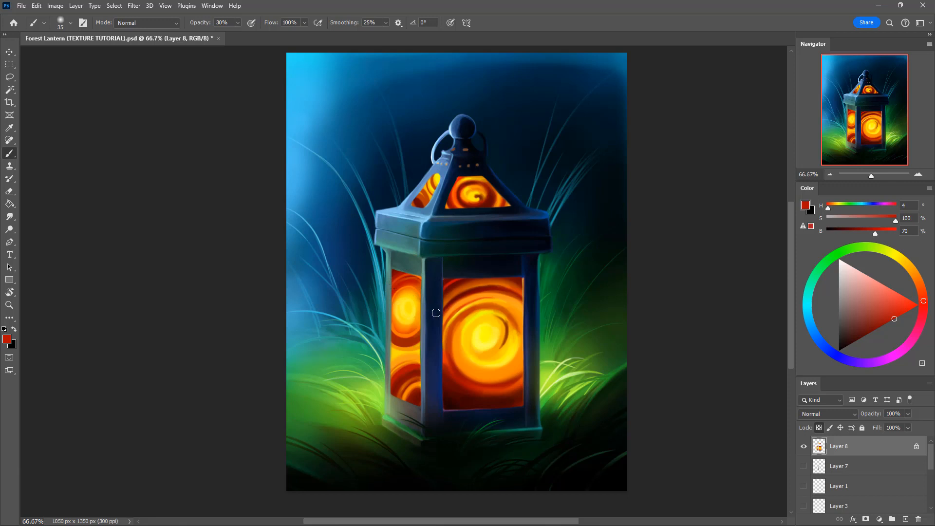
# Step: Paint the side window's upper swirl with orange-red (H 8, S 100, B 100) and yellow (H 53, S 93, B 99) to form a spiral
pyautogui.press('i')
pyautogui.keyDown('alt'); pyautogui.click(408, 336); pyautogui.keyUp('alt')
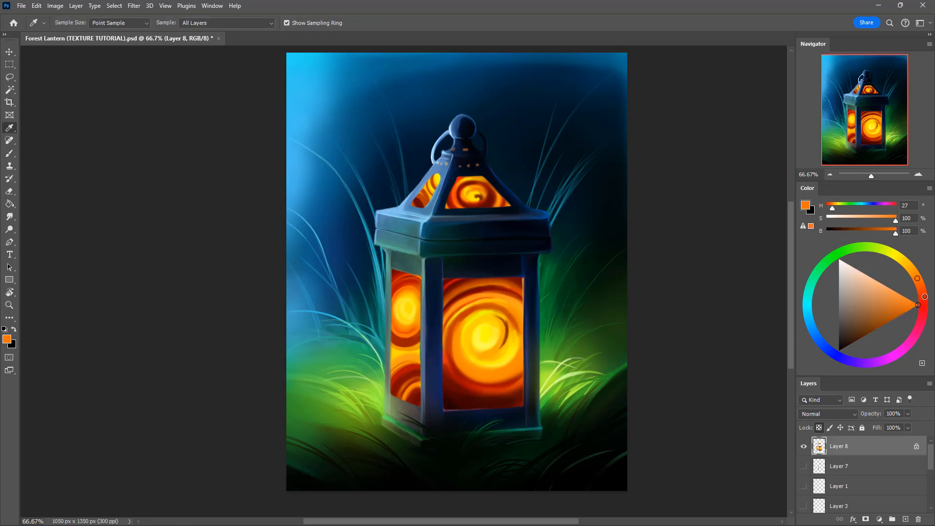
pyautogui.click(923, 297)
pyautogui.press('b')
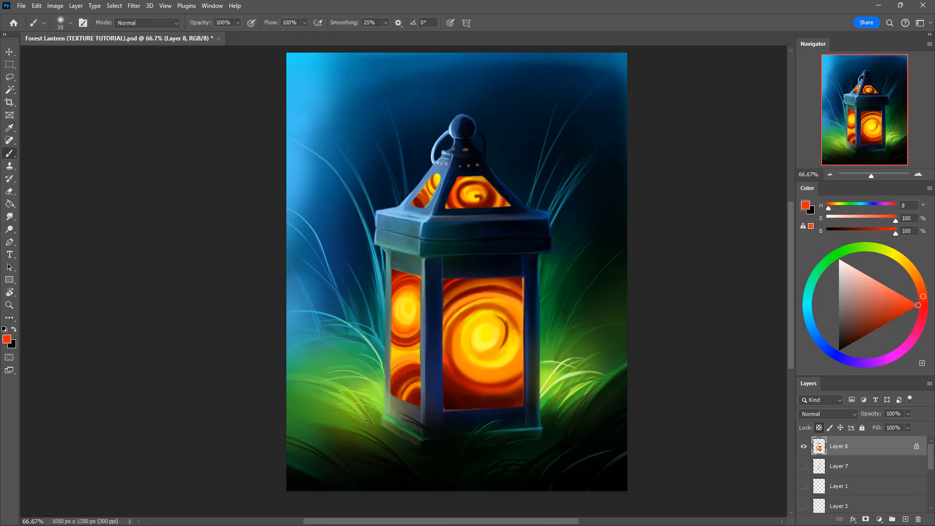
pyautogui.press('3')
pyautogui.press(']')
pyautogui.press(']')
pyautogui.press(']')
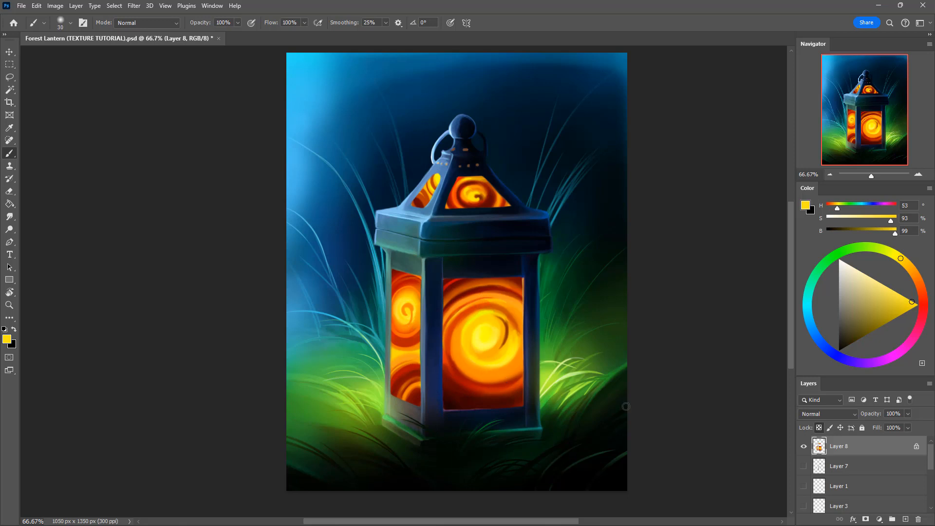
# Step: Add a new layer clipped to Layer 8 and sample yellow from the front window's bright centre for the side window's spiral
pyautogui.click(905, 520)
pyautogui.keyDown('alt'); pyautogui.click(857, 453); pyautogui.keyUp('alt')
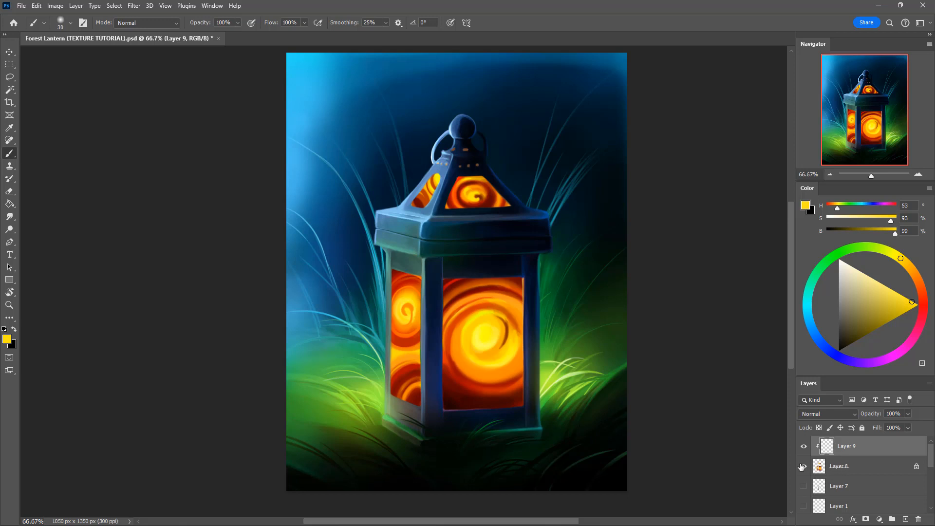
pyautogui.keyDown('alt'); pyautogui.click(486, 335); pyautogui.keyUp('alt')
pyautogui.press('[')
# Step: Refine the spiral in the side window's upper swirl with the Eraser and yellow (H 53, S 87, B 99) strokes from a 15 px brush
pyautogui.press('e')
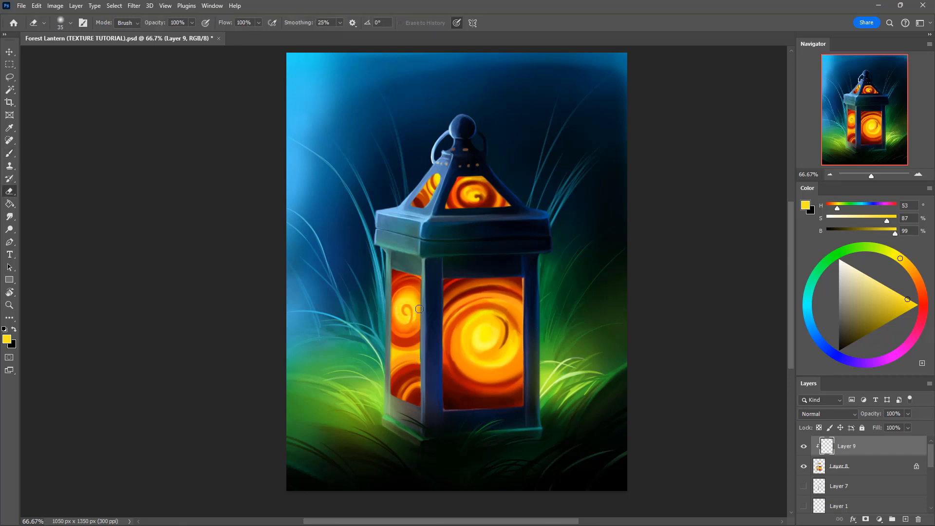
pyautogui.press(']')
pyautogui.press(']')
pyautogui.press(']')
pyautogui.press(']')
pyautogui.press(']')
pyautogui.press(']')
pyautogui.press('b')
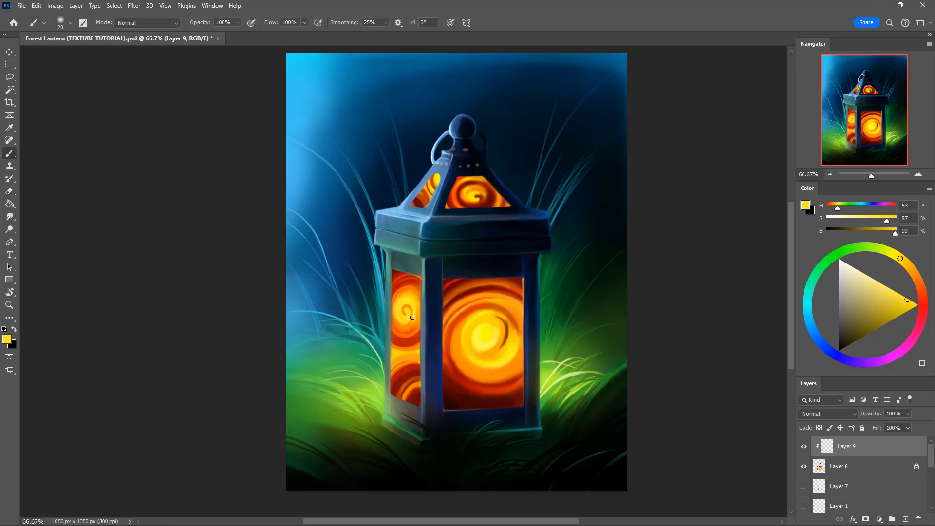
pyautogui.press('[')
pyautogui.keyDown('alt'); pyautogui.click(406, 314); pyautogui.keyUp('alt')
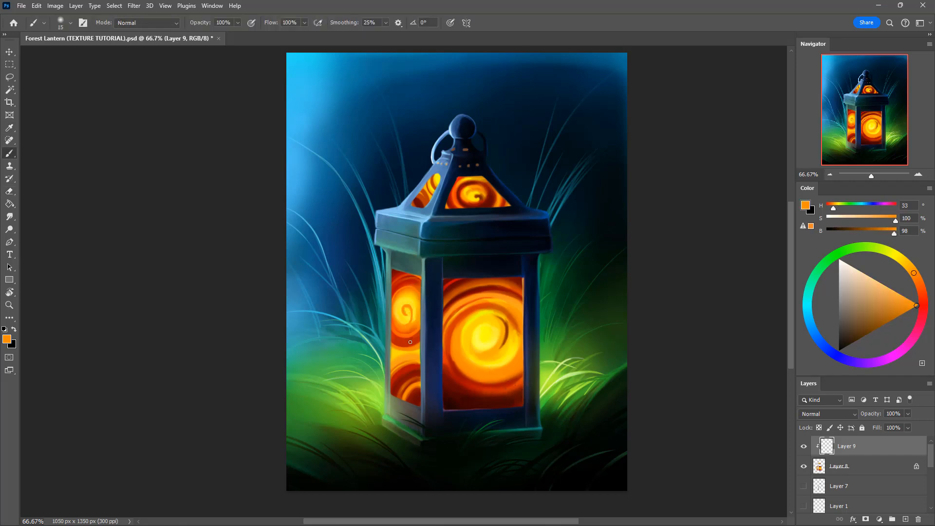
# Step: Shade beneath the side window's upper swirl with dark red (H 11, S 100, B 35) using a 40 px brush at 30% opacity
pyautogui.keyDown('alt'); pyautogui.click(398, 333); pyautogui.keyUp('alt')
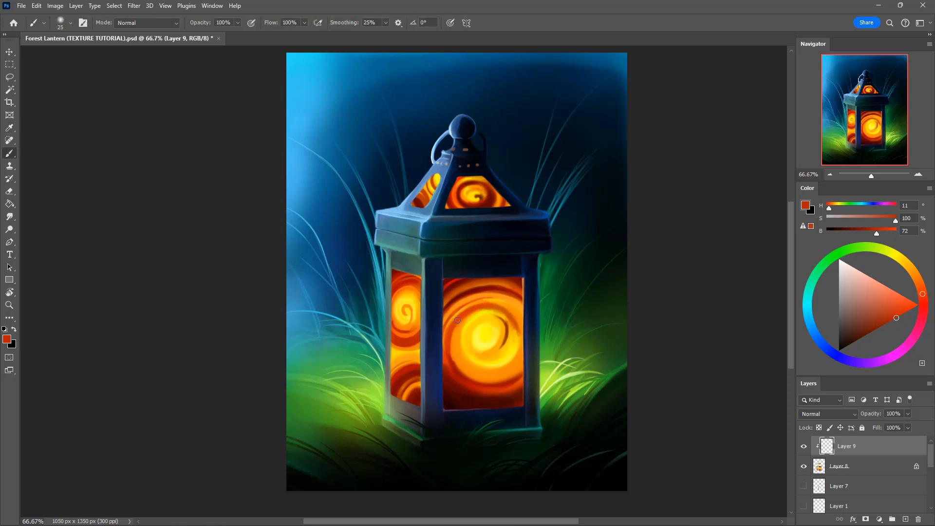
pyautogui.press(']')
pyautogui.moveTo(896, 318); pyautogui.dragTo(866, 334)
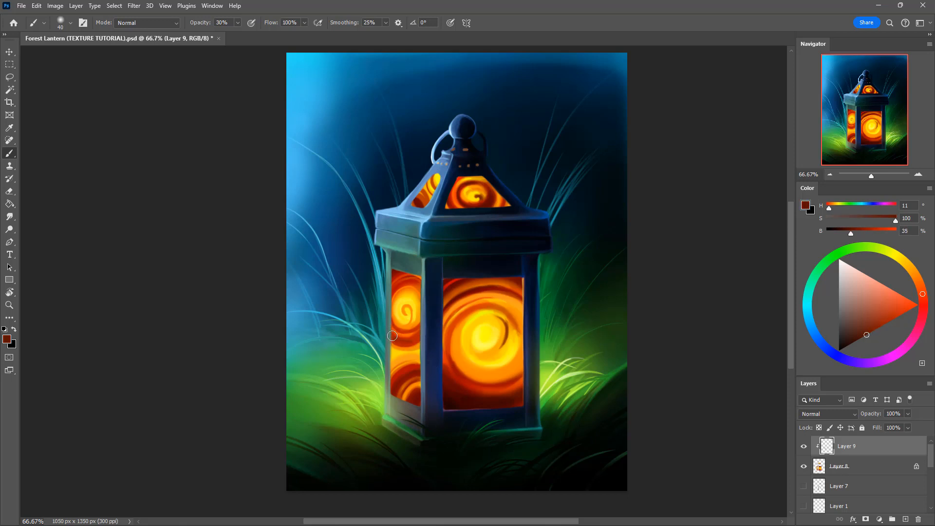
pyautogui.moveTo(392, 335); pyautogui.dragTo(423, 333)
pyautogui.keyDown('alt'); pyautogui.click(396, 322); pyautogui.keyUp('alt')
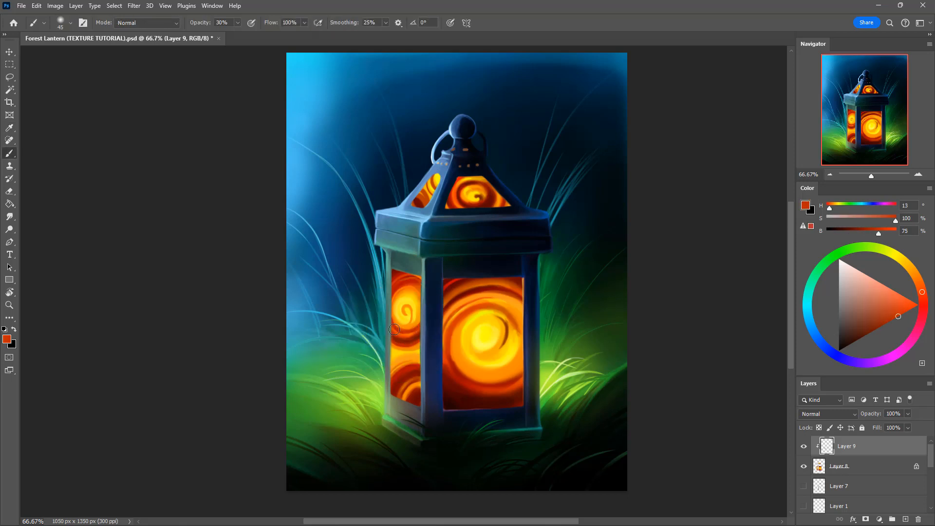
# Step: Blend orange (H 35, S 100, B 98) and yellow (H 53, S 95, B 99) strokes into the centre of the side window's upper swirl
pyautogui.keyDown('alt'); pyautogui.click(404, 311); pyautogui.keyUp('alt')
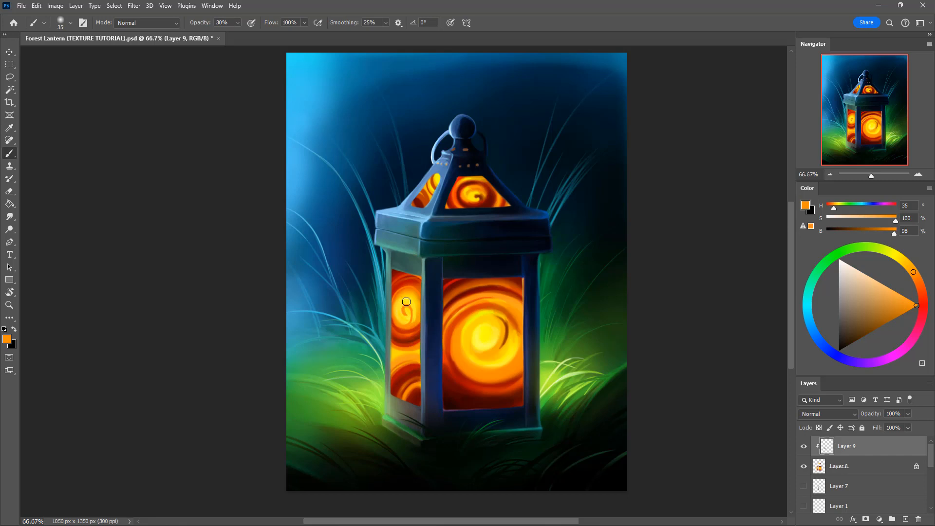
pyautogui.press('[')
pyautogui.press('[')
pyautogui.moveTo(406, 310); pyautogui.dragTo(412, 299)
pyautogui.keyDown('alt'); pyautogui.click(407, 312); pyautogui.keyUp('alt')
pyautogui.press(']')
pyautogui.press('0')
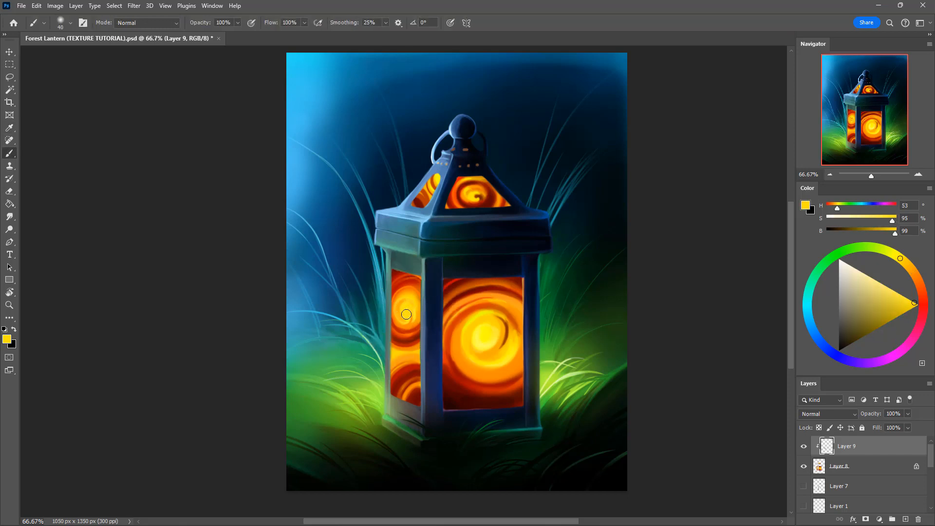
pyautogui.moveTo(405, 308); pyautogui.dragTo(408, 304)
pyautogui.keyDown('alt'); pyautogui.click(409, 325); pyautogui.keyUp('alt')
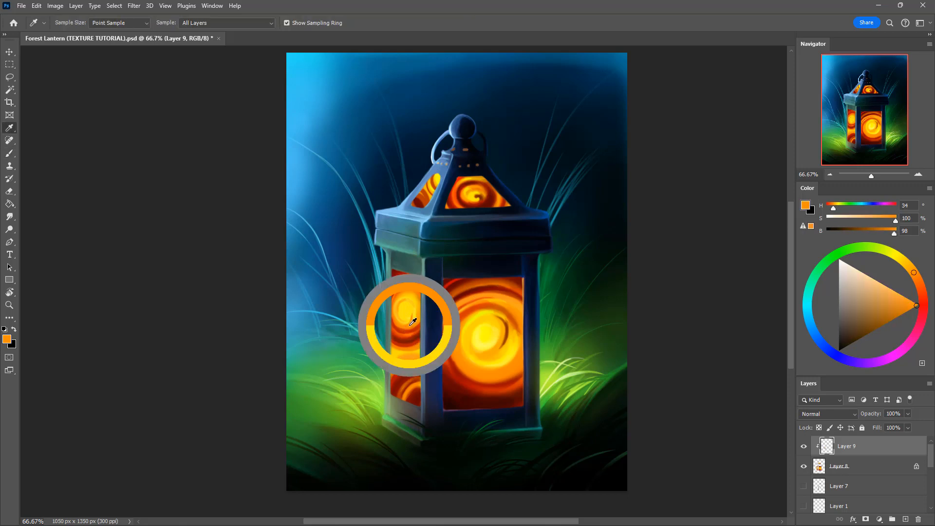
pyautogui.press('[')
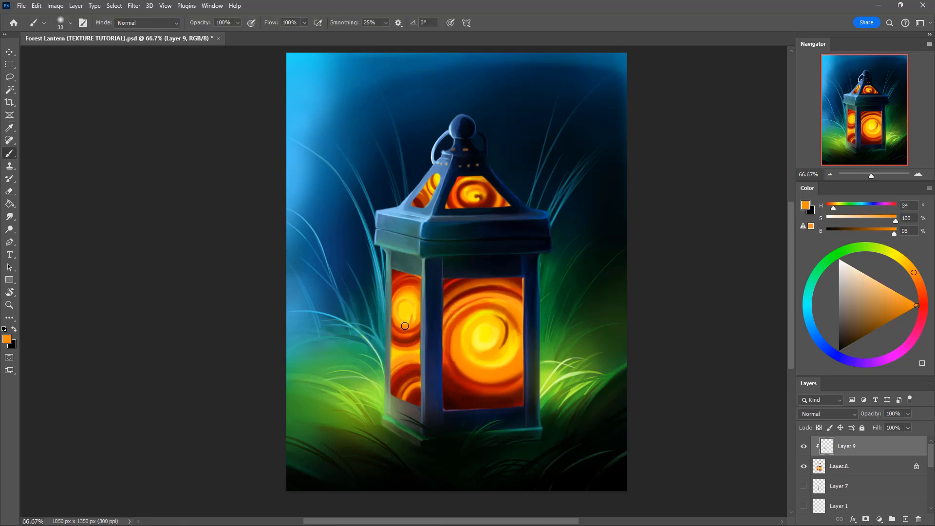
# Step: Paint a yellow (H 60, S 99, B 100) arc beneath the front window's bright centre with a 25 px brush, using orange to refine it
pyautogui.keyDown('alt'); pyautogui.click(497, 356); pyautogui.keyUp('alt')
pyautogui.keyDown('alt'); pyautogui.click(472, 321); pyautogui.keyUp('alt')
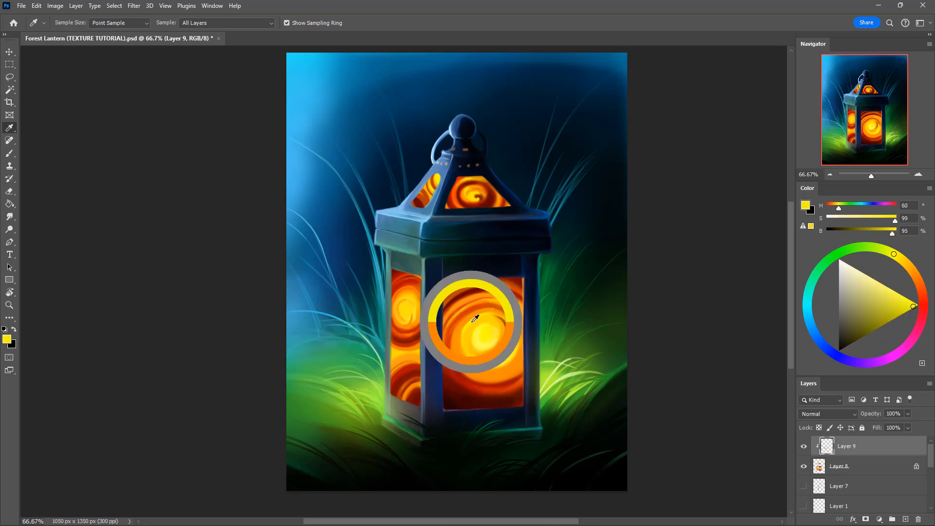
pyautogui.moveTo(901, 303); pyautogui.dragTo(918, 304)
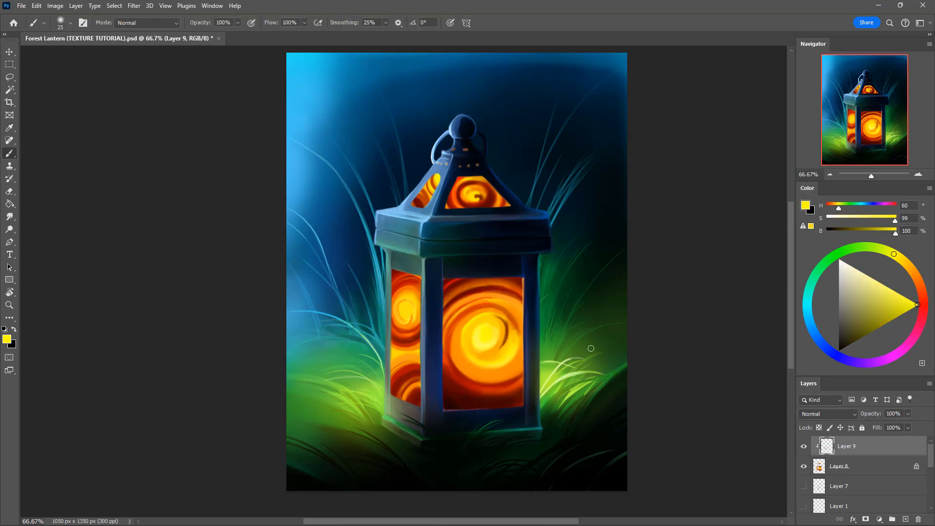
pyautogui.moveTo(470, 366)
pyautogui.mouseDown()
pyautogui.moveTo(513, 370)
pyautogui.moveTo(533, 358)
pyautogui.mouseUp()
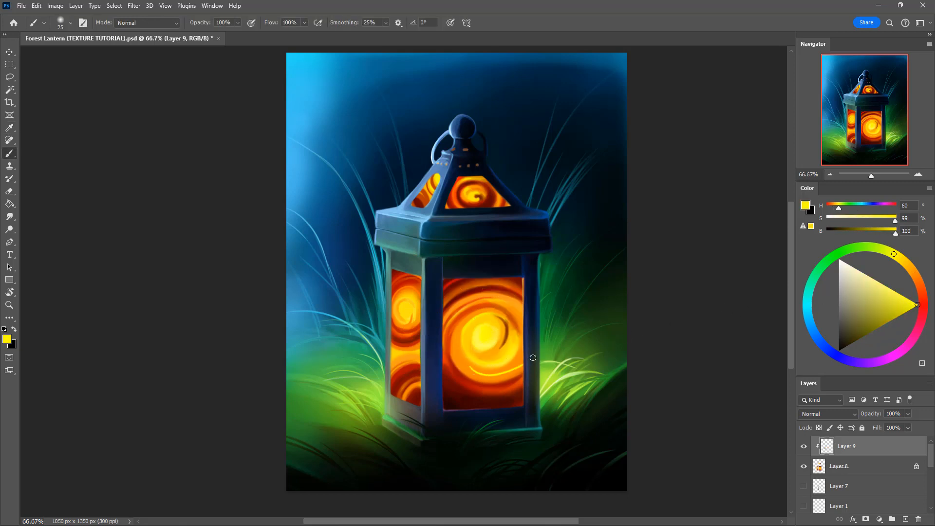
pyautogui.keyDown('alt'); pyautogui.click(467, 368); pyautogui.keyUp('alt')
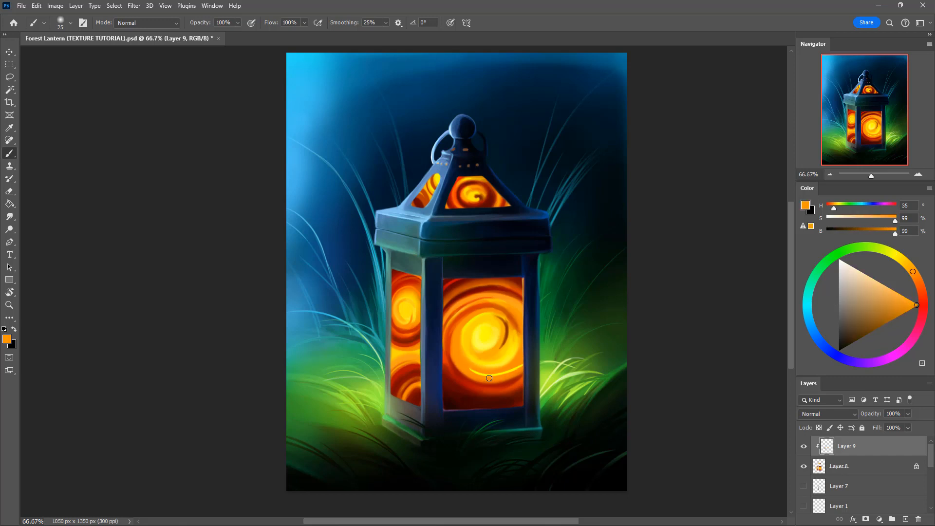
pyautogui.keyDown('alt'); pyautogui.click(497, 365); pyautogui.keyUp('alt')
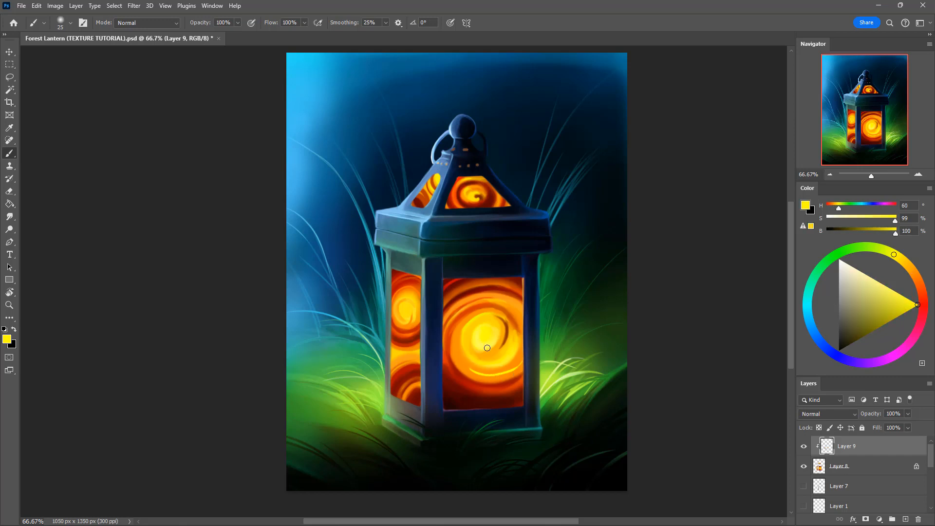
# Step: Add pale highlight curls at the centres of the front and side window swirls, undoing unwanted strokes
pyautogui.moveTo(856, 284); pyautogui.dragTo(835, 249)
pyautogui.moveTo(475, 335)
pyautogui.mouseDown()
pyautogui.moveTo(503, 340)
pyautogui.moveTo(513, 327)
pyautogui.moveTo(490, 332)
pyautogui.mouseUp()
pyautogui.hotkey('ctrl', 'z')
pyautogui.moveTo(403, 304); pyautogui.dragTo(402, 316)
pyautogui.hotkey('ctrl', 'z')
# Step: Darken the bottom edge of the front window with near-black red (H 3, S 100, B 6) using a 45 px brush
pyautogui.keyDown('alt'); pyautogui.click(448, 403); pyautogui.keyUp('alt')
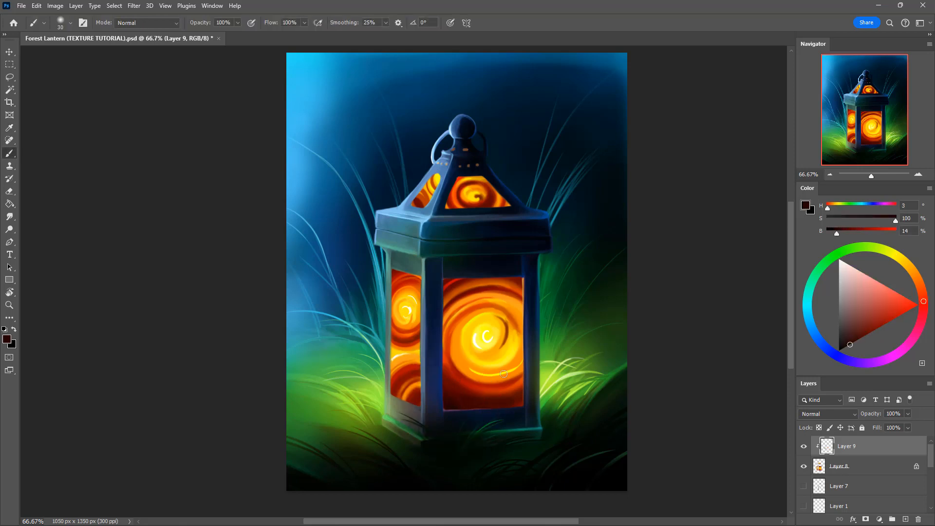
pyautogui.click(856, 340)
pyautogui.moveTo(855, 343); pyautogui.dragTo(844, 348)
pyautogui.moveTo(448, 398)
pyautogui.mouseDown()
pyautogui.moveTo(521, 405)
pyautogui.moveTo(542, 387)
pyautogui.mouseUp()
pyautogui.press(']')
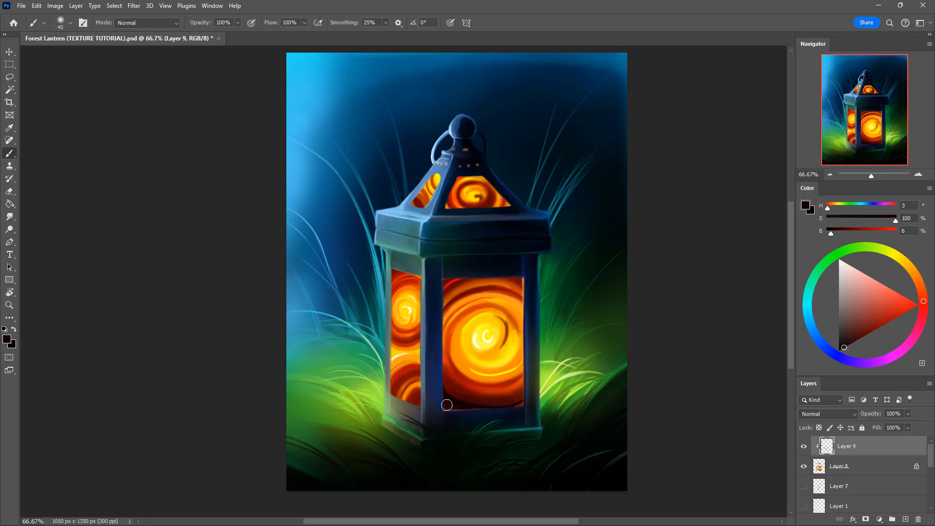
pyautogui.press(']')
pyautogui.moveTo(449, 406); pyautogui.dragTo(535, 387)
pyautogui.press(']')
pyautogui.keyDown('alt'); pyautogui.click(468, 405); pyautogui.keyUp('alt')
# Step: Soften the front window's bottom shading with dark red (H 4, S 100, B 26) using a 60 px brush at 30% opacity
pyautogui.press('3')
pyautogui.press(']')
pyautogui.press(']')
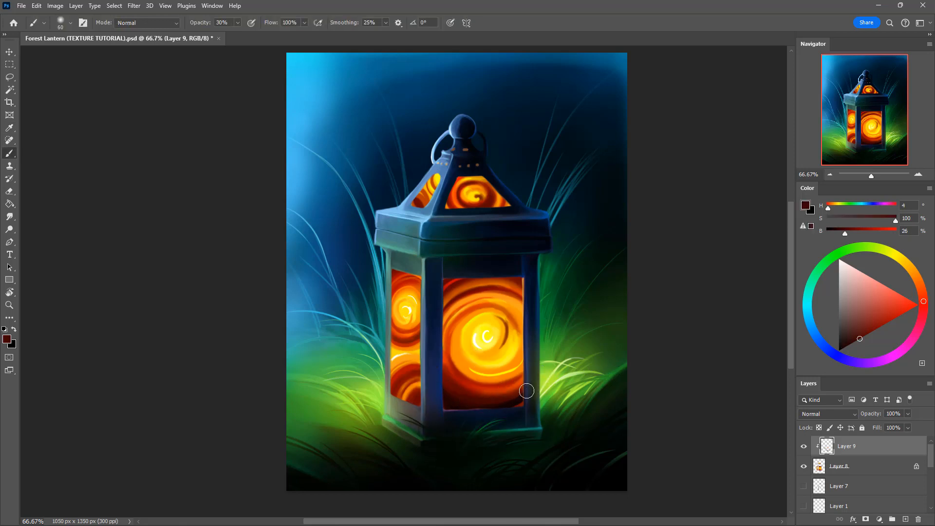
pyautogui.keyDown('alt'); pyautogui.click(518, 400); pyautogui.keyUp('alt')
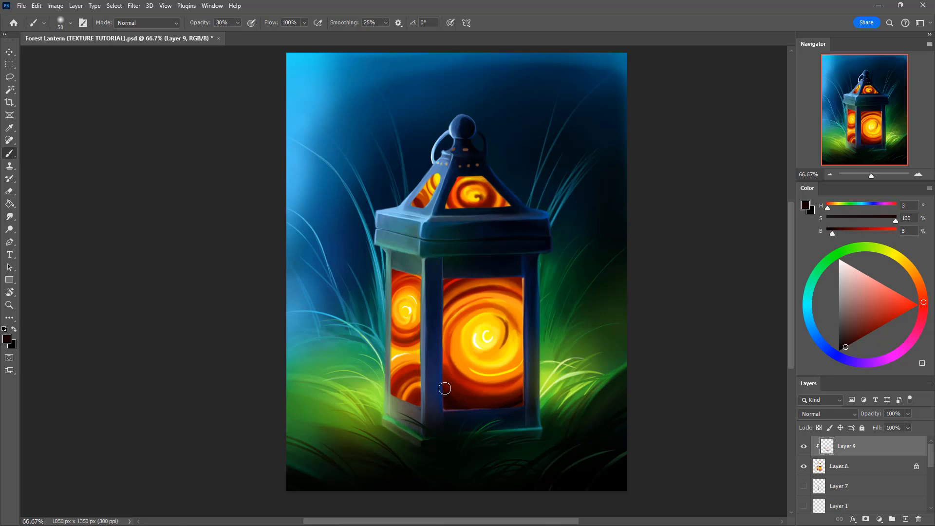
# Step: Glaze the front window with orange-red (H 10, S 100, B 100) using a 300 px brush at 30% opacity
pyautogui.keyDown('alt'); pyautogui.click(516, 372); pyautogui.keyUp('alt')
pyautogui.press(']')
pyautogui.press(']')
pyautogui.press(']')
pyautogui.press(']')
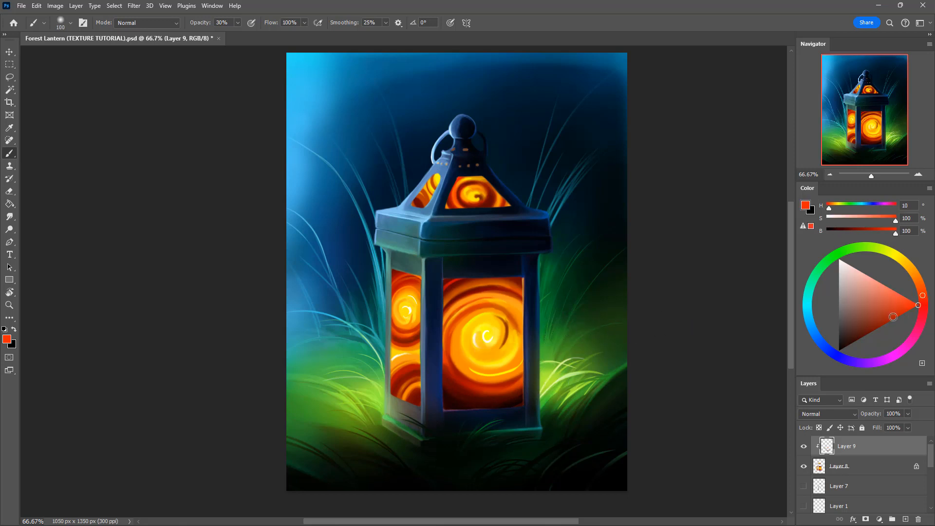
pyautogui.press(']')
pyautogui.press(']')
pyautogui.press(']')
pyautogui.press(']')
pyautogui.press(']')
pyautogui.press(']')
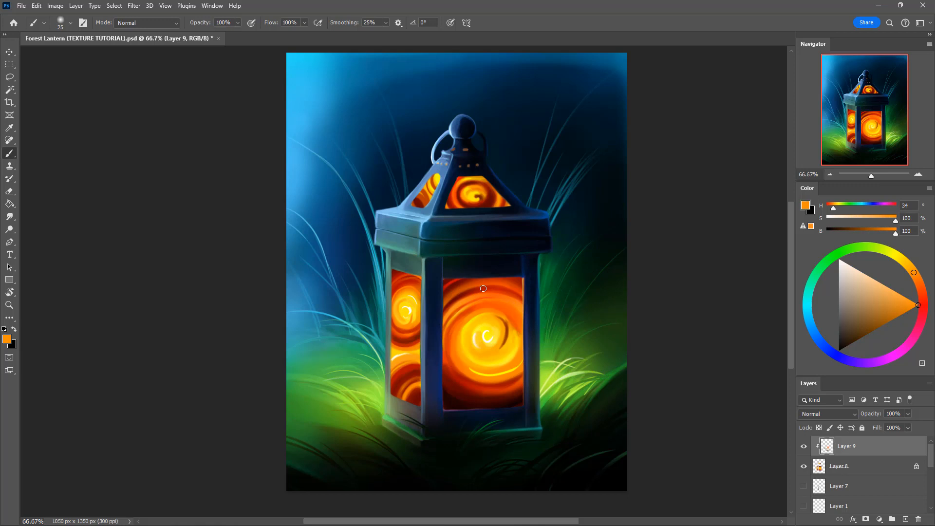
# Step: Paint red (H 7, S 100, B 71) rings in the front window's upper part and cover the dark crescent with golden yellow (H 45, S 100, B 99)
pyautogui.keyDown('alt'); pyautogui.click(487, 287); pyautogui.keyUp('alt')
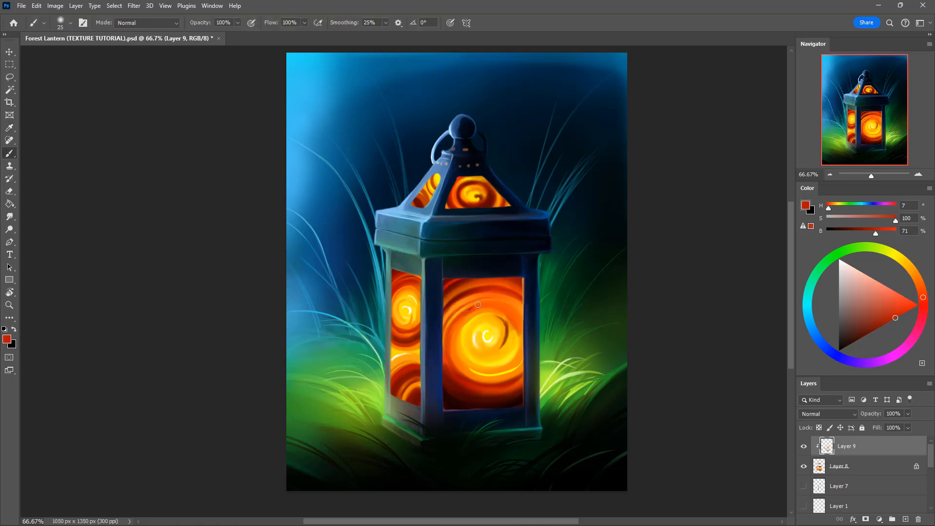
pyautogui.moveTo(478, 304); pyautogui.dragTo(526, 332)
pyautogui.keyDown('alt'); pyautogui.click(517, 317); pyautogui.keyUp('alt')
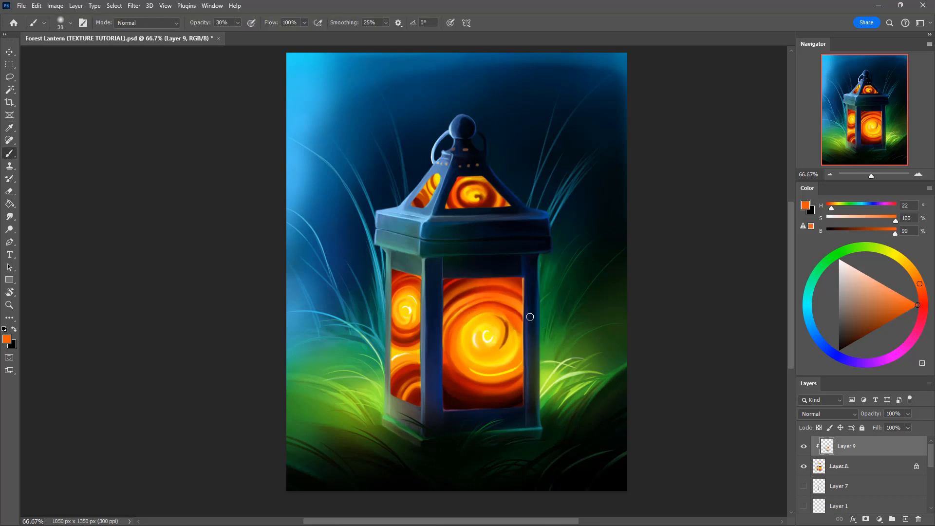
pyautogui.keyDown('alt'); pyautogui.click(494, 346); pyautogui.keyUp('alt')
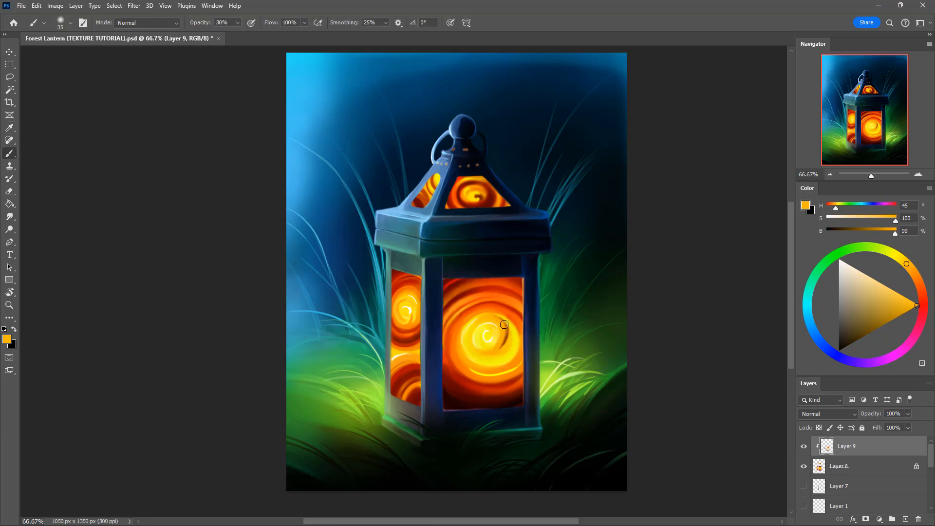
pyautogui.moveTo(504, 325); pyautogui.dragTo(498, 350)
# Step: Paint curved orange (H 33, S 100, B 97) strokes around the front window's spiral with a 25 to 30 px brush
pyautogui.keyDown('alt'); pyautogui.click(454, 327); pyautogui.keyUp('alt')
pyautogui.press('[')
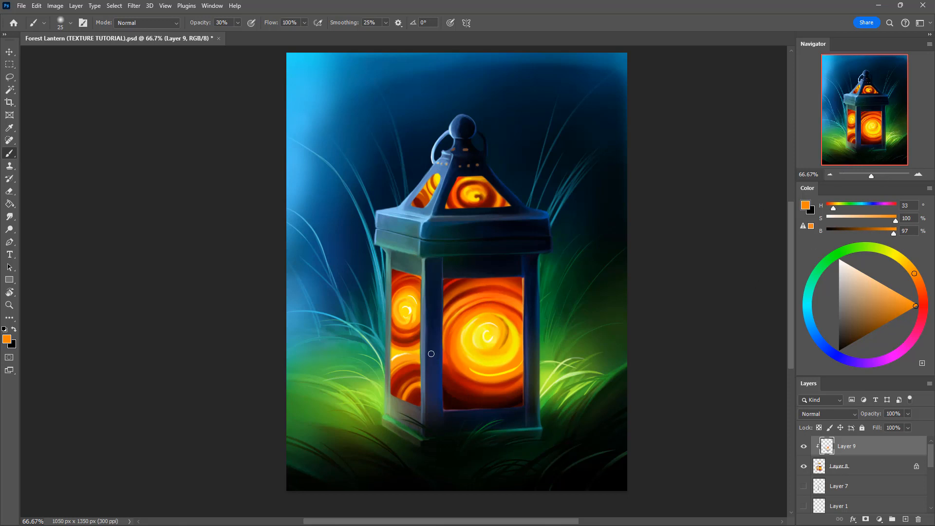
pyautogui.keyDown('alt'); pyautogui.click(464, 319); pyautogui.keyUp('alt')
pyautogui.press(']')
pyautogui.moveTo(459, 329)
pyautogui.mouseDown()
pyautogui.moveTo(457, 358)
pyautogui.moveTo(467, 317)
pyautogui.moveTo(452, 355)
pyautogui.mouseUp()
pyautogui.moveTo(478, 312)
pyautogui.mouseDown()
pyautogui.moveTo(448, 343)
pyautogui.moveTo(464, 317)
pyautogui.moveTo(506, 357)
pyautogui.mouseUp()
# Step: Add light yellow (H 59, S 70, B 97) curved highlights to the front window's upper rings and around its spiral
pyautogui.keyDown('alt'); pyautogui.click(471, 324); pyautogui.keyUp('alt')
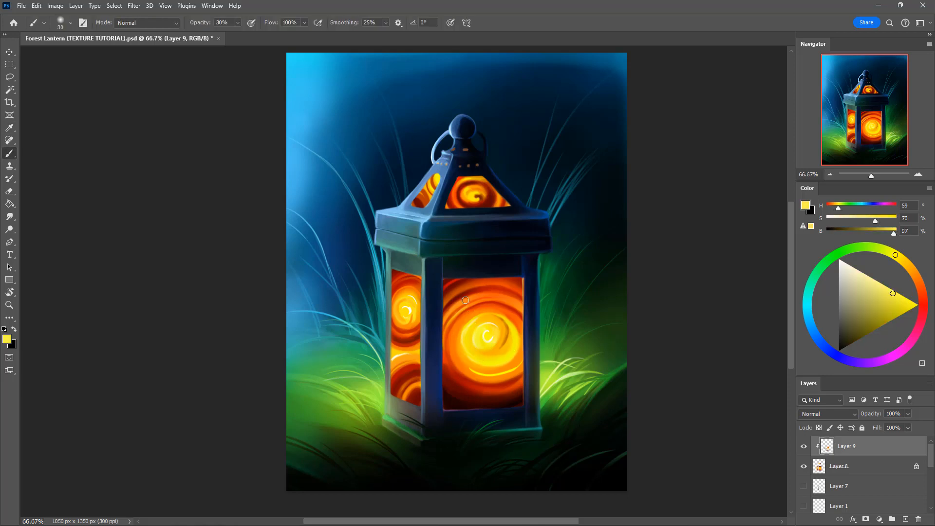
pyautogui.press('[')
pyautogui.moveTo(445, 298); pyautogui.dragTo(459, 289)
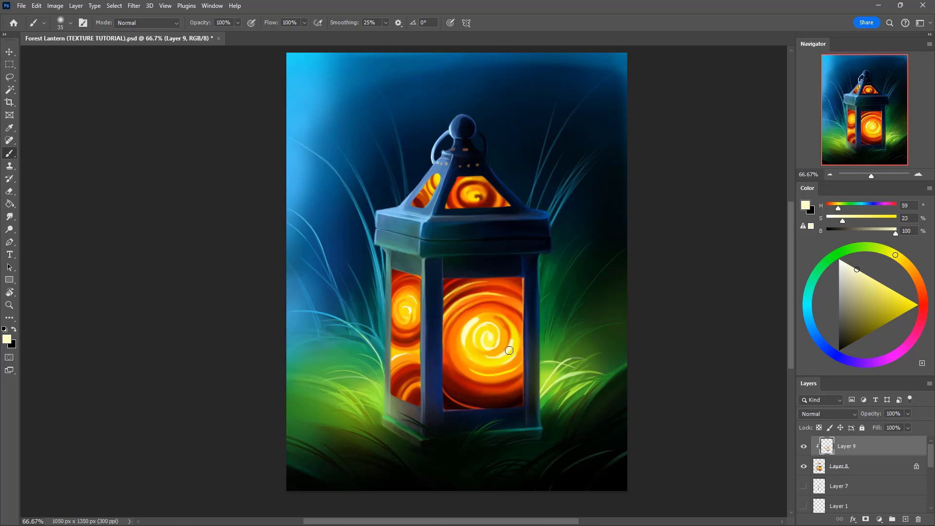
pyautogui.keyDown('alt'); pyautogui.click(513, 332); pyautogui.keyUp('alt')
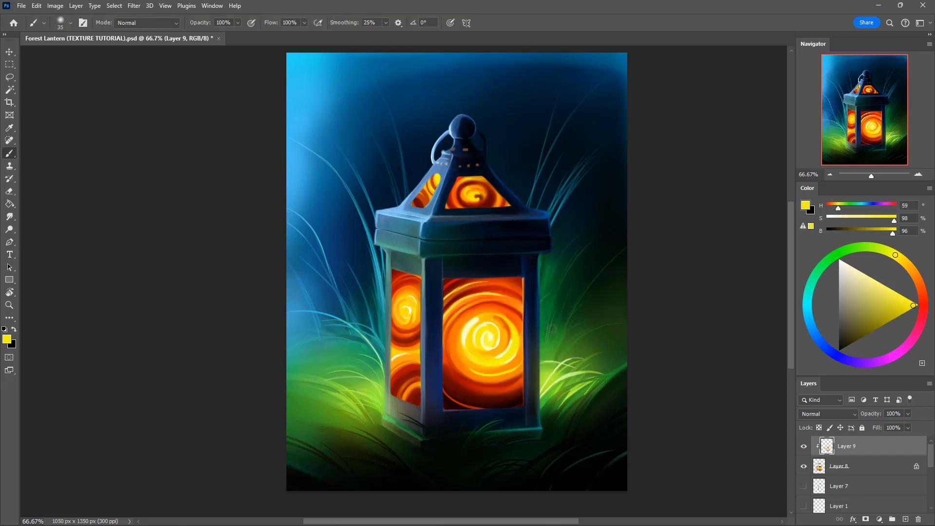
# Step: Add a new clipped layer above Layer 9 and paint a white highlight beneath the front window's spiral with a 15 px brush
pyautogui.hotkey('ctrl', 'shift', 'alt', 'n')
pyautogui.press('d')
pyautogui.press('x')
pyautogui.press('[')
pyautogui.press('[')
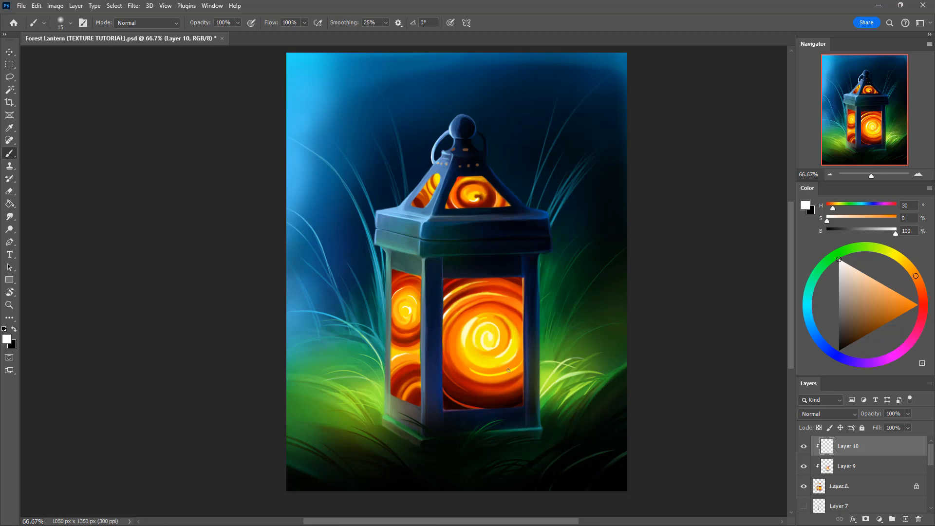
pyautogui.moveTo(477, 365); pyautogui.dragTo(486, 370)
# Step: Refine the front window's upper corners with near-black red (H 3, S 100, B 7) and golden yellow (H 45, S 99, B 98) using a 20 px brush
pyautogui.keyDown('alt'); pyautogui.click(512, 404); pyautogui.keyUp('alt')
pyautogui.press(']')
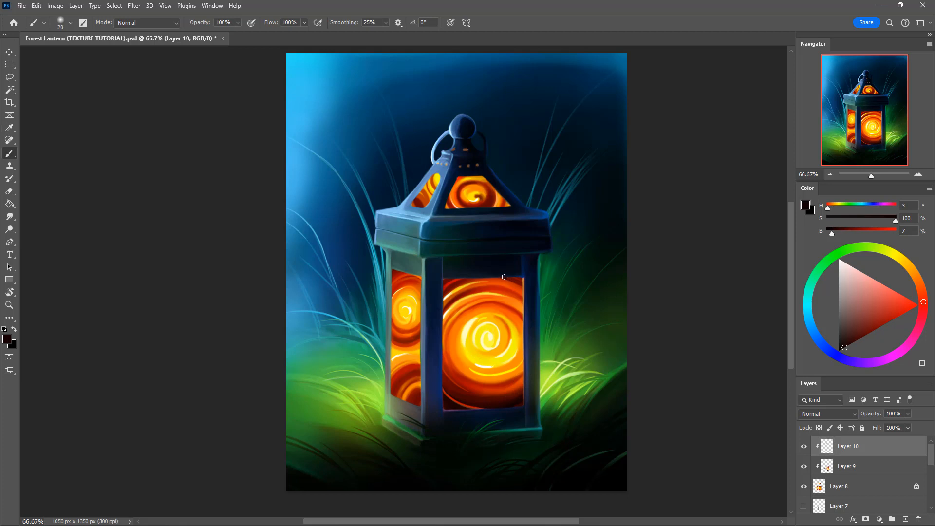
pyautogui.press('3')
pyautogui.press('alt')
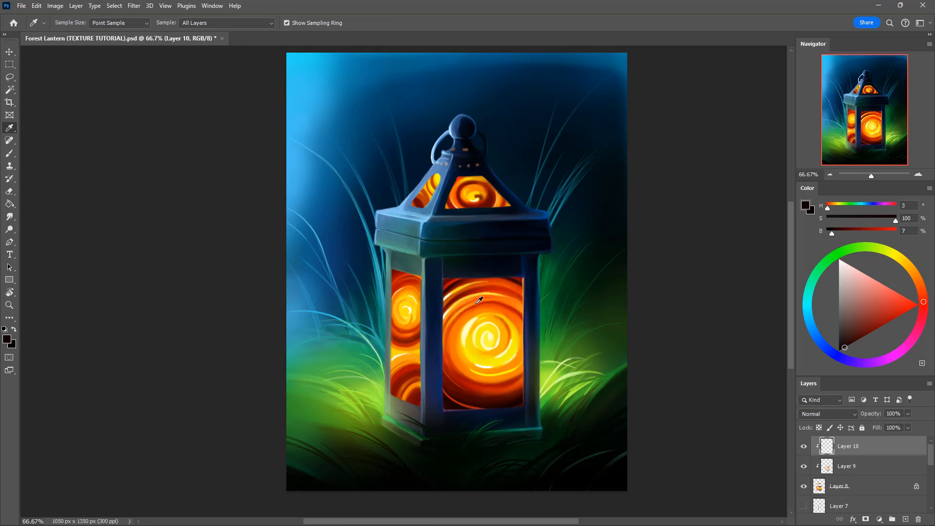
pyautogui.keyDown('alt'); pyautogui.click(474, 326); pyautogui.keyUp('alt')
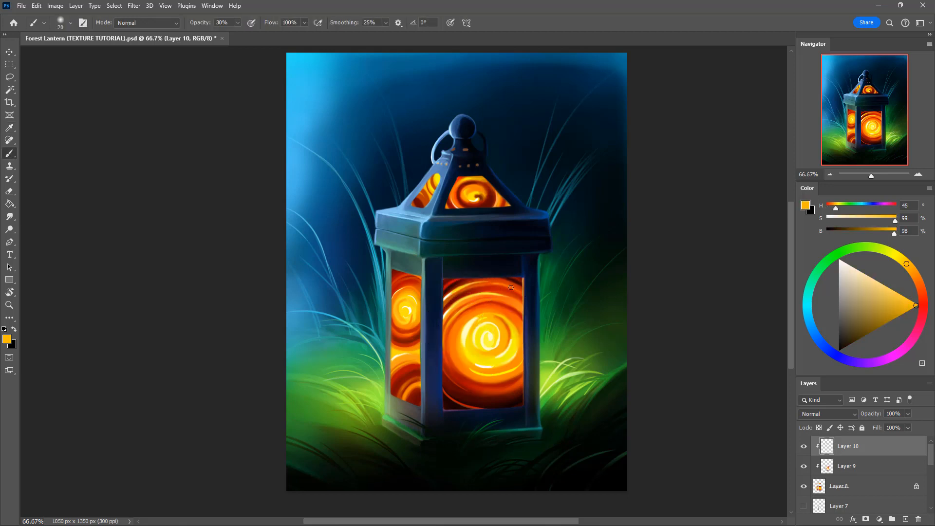
pyautogui.moveTo(510, 287); pyautogui.dragTo(520, 291)
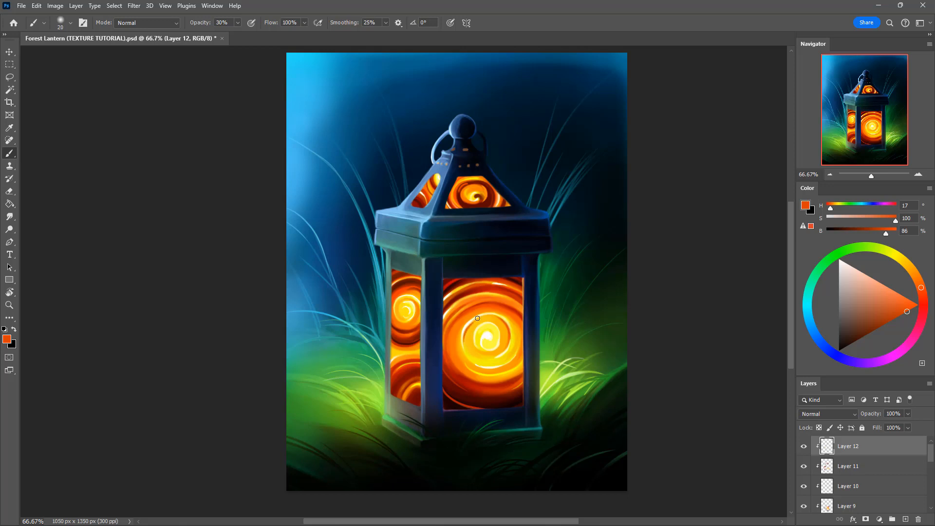
# Step: Refine the front window's spiral on Layer 12 with orange (H 21, S 99, B 85), golden yellow (H 44, S 94, B 96) and white using a 15 px brush
pyautogui.keyDown('alt'); pyautogui.click(470, 327); pyautogui.keyUp('alt')
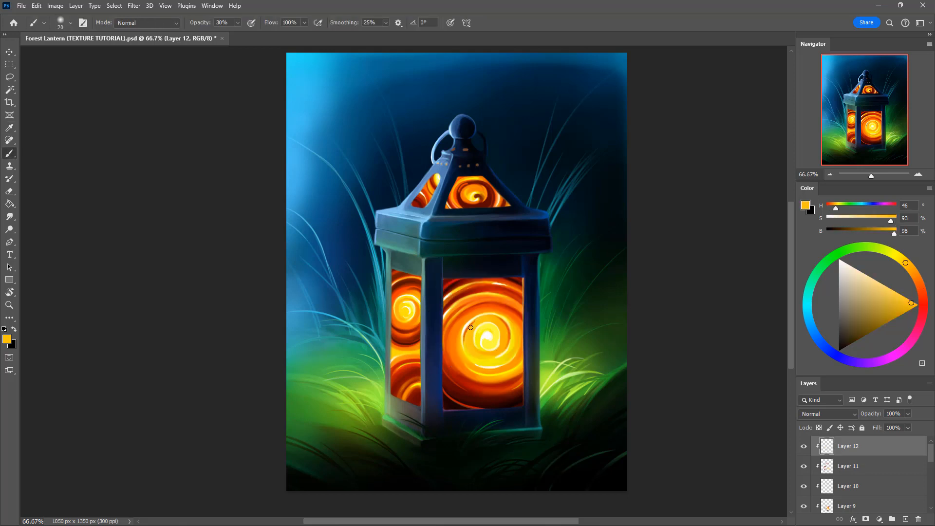
pyautogui.keyDown('alt'); pyautogui.click(465, 300); pyautogui.keyUp('alt')
pyautogui.press('[')
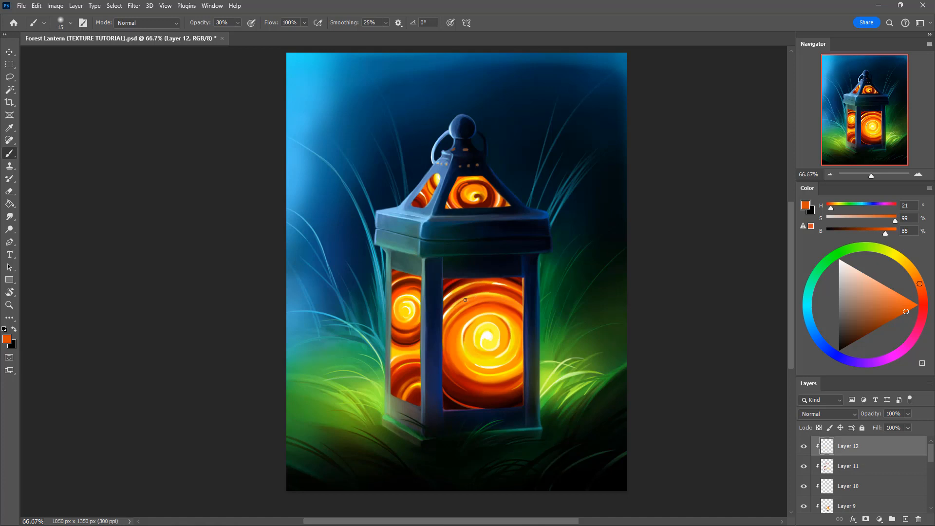
pyautogui.press('alt')
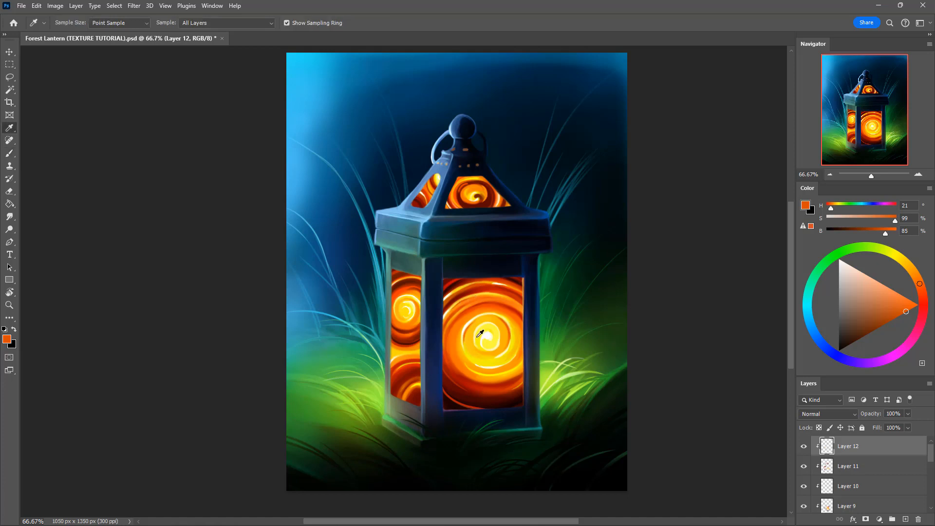
pyautogui.keyDown('alt'); pyautogui.click(480, 333); pyautogui.keyUp('alt')
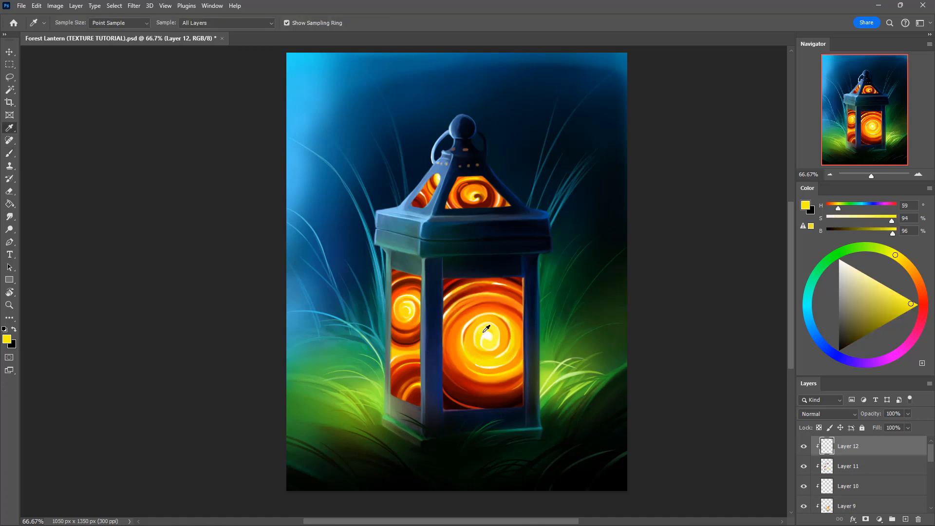
pyautogui.keyDown('alt'); pyautogui.click(906, 265); pyautogui.keyUp('alt')
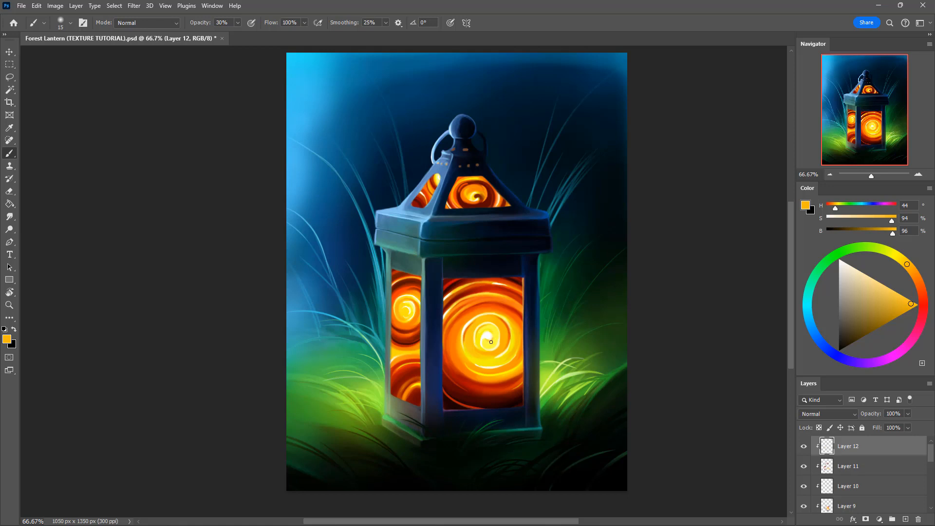
pyautogui.keyDown('alt'); pyautogui.click(494, 338); pyautogui.keyUp('alt')
pyautogui.press('0')
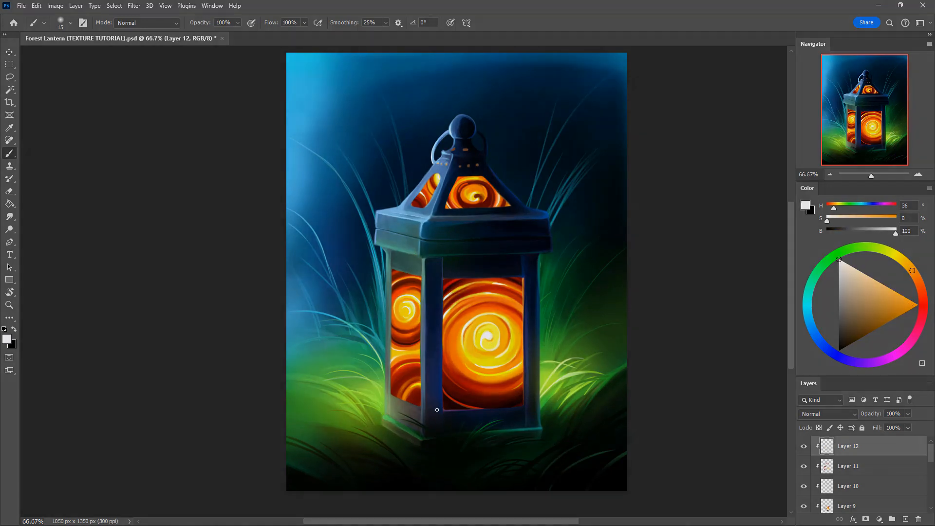